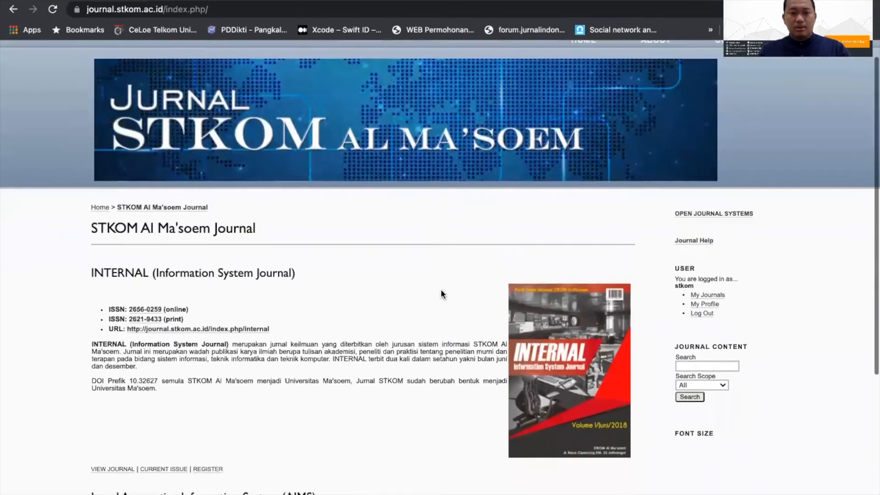
{"action": "scroll", "coordinate": [441, 294], "scroll_direction": "up", "scroll_amount": 6}
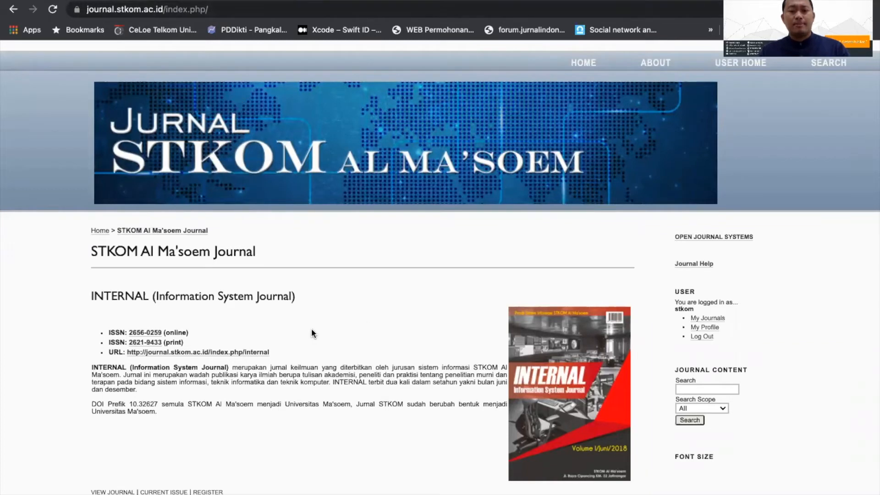
Step: Open the INTERNAL (Information System Journal) site from the portal's journal list and go to its Focus and Scope page
{"action": "scroll", "coordinate": [242, 318], "scroll_direction": "down", "scroll_amount": 3}
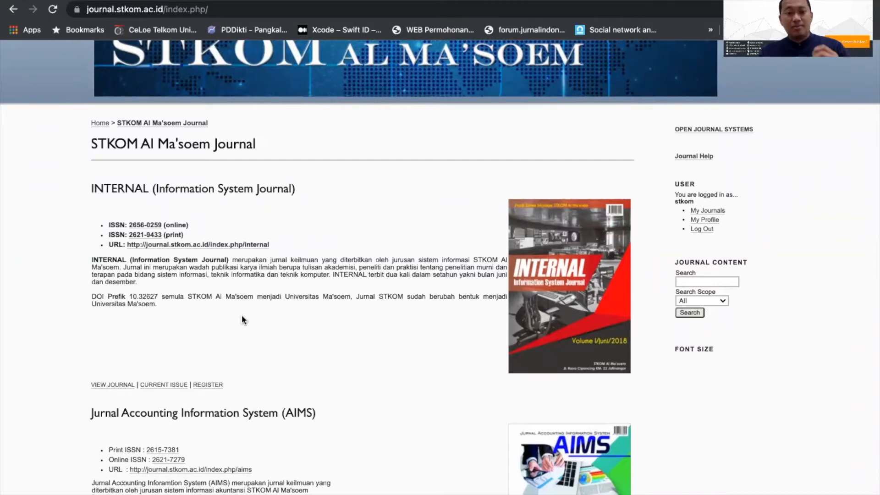
{"action": "left_click", "coordinate": [108, 387]}
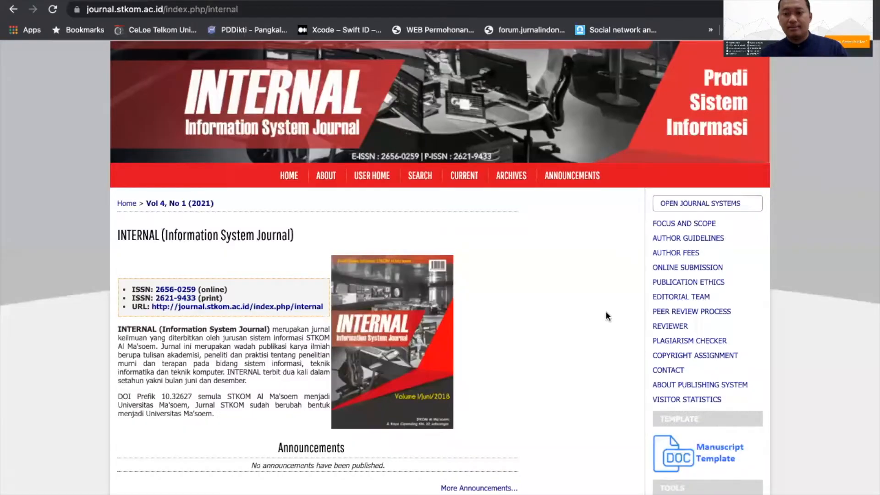
{"action": "left_click", "coordinate": [683, 225]}
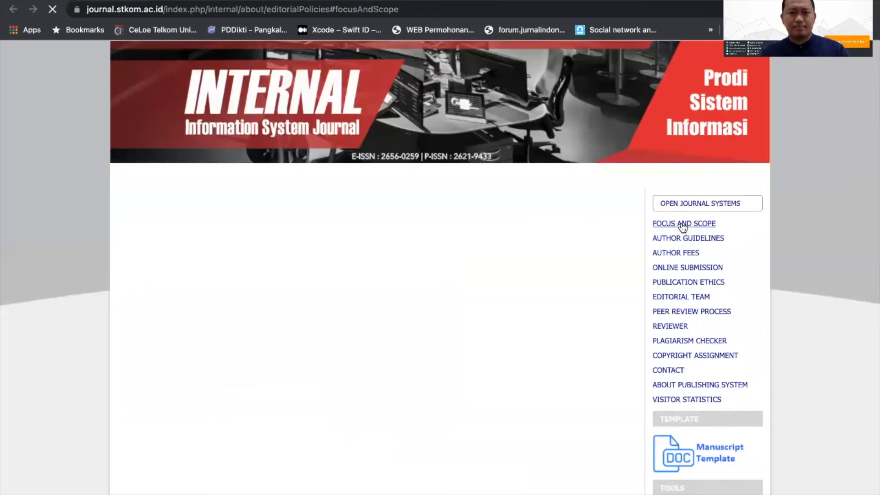
Step: Highlight the "#focusAndScope" anchor in the page address
{"action": "left_click_drag", "start_coordinate": [331, 9], "coordinate": [418, 8]}
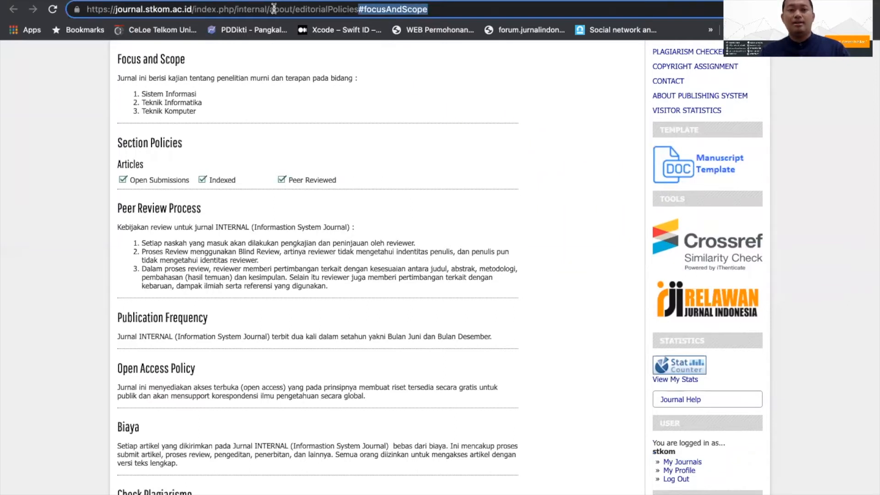
{"action": "left_click", "coordinate": [364, 9]}
{"action": "left_click_drag", "start_coordinate": [357, 9], "coordinate": [434, 9]}
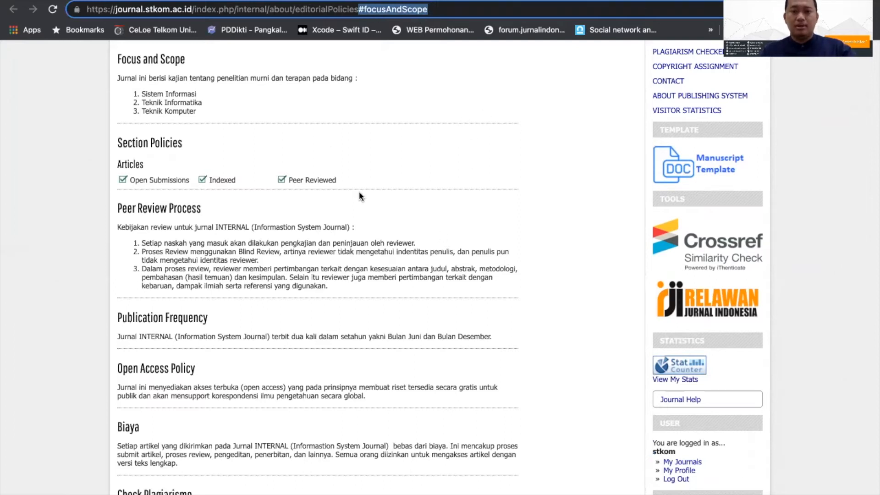
{"action": "scroll", "coordinate": [360, 193], "scroll_direction": "up", "scroll_amount": 3}
{"action": "scroll", "coordinate": [359, 193], "scroll_direction": "down", "scroll_amount": 3}
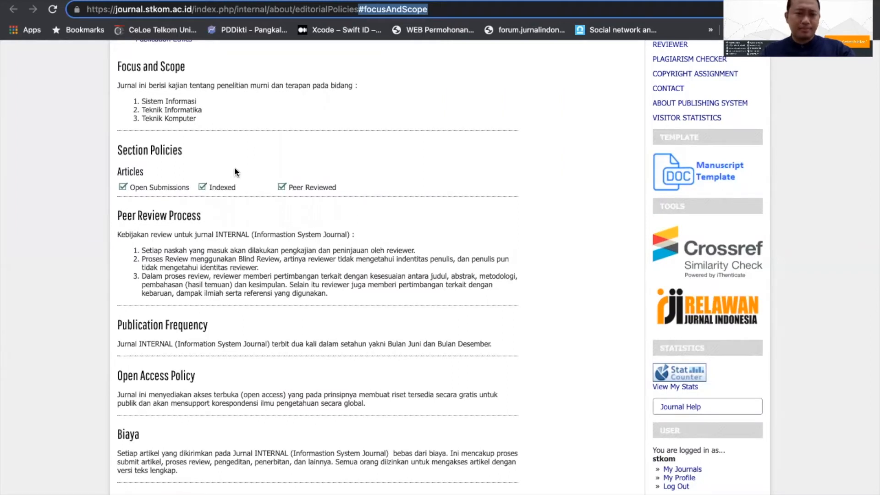
Step: Highlight the editorial policies text from Focus and Scope through the end of Publication Ethics
{"action": "left_click", "coordinate": [201, 99]}
{"action": "left_click_drag", "start_coordinate": [200, 97], "coordinate": [221, 110]}
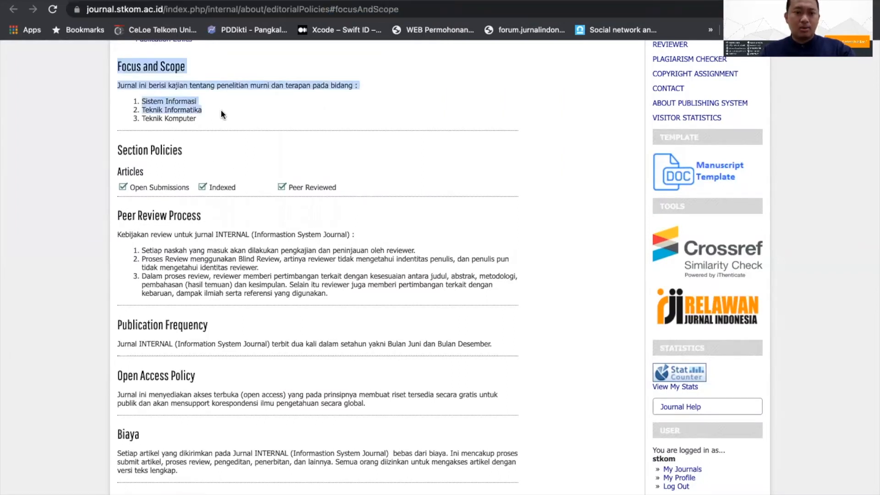
{"action": "scroll", "coordinate": [221, 110], "scroll_direction": "down", "scroll_amount": 18}
{"action": "scroll", "coordinate": [221, 110], "scroll_direction": "down", "scroll_amount": 8}
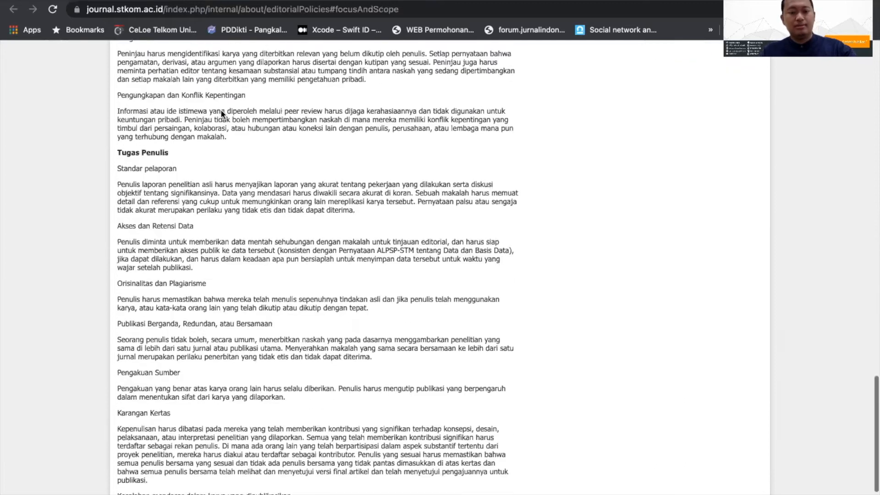
{"action": "left_click", "coordinate": [279, 411], "text": "shift"}
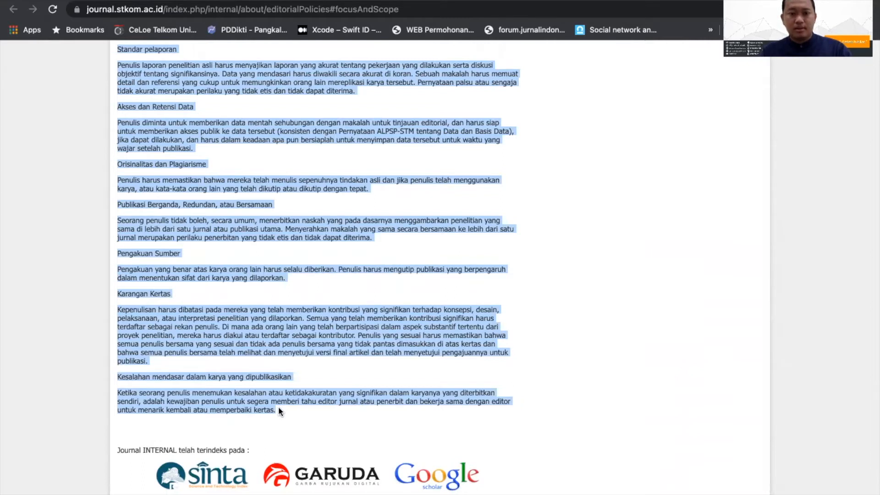
{"action": "scroll", "coordinate": [304, 340], "scroll_direction": "up", "scroll_amount": 15}
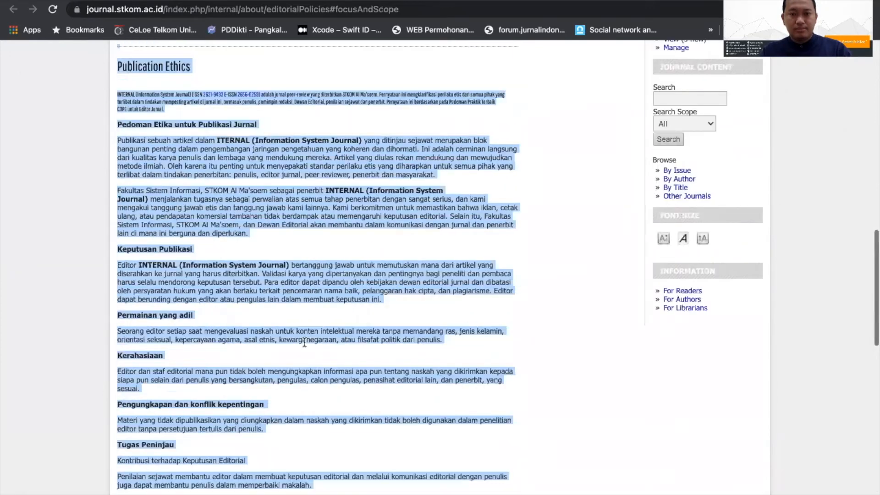
{"action": "scroll", "coordinate": [304, 340], "scroll_direction": "up", "scroll_amount": 5}
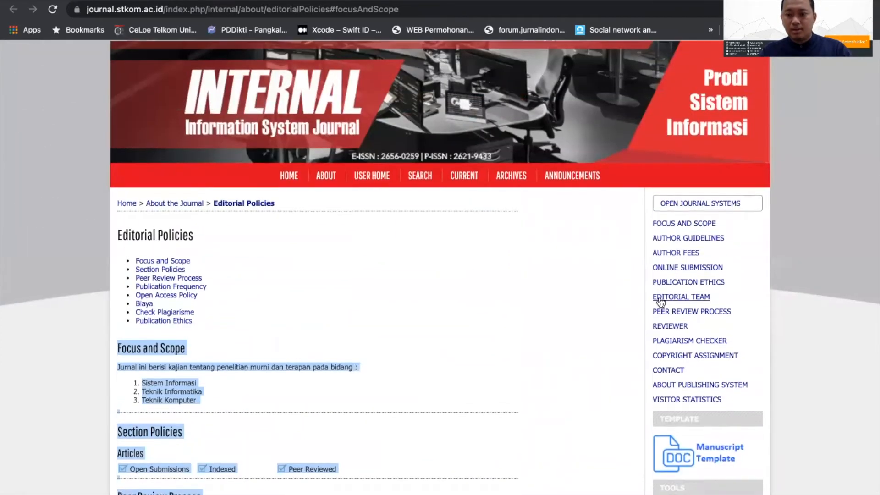
Step: View the journal's Editorial Team page and its Publication Ethics section within the Editorial Policies page
{"action": "left_click", "coordinate": [669, 298]}
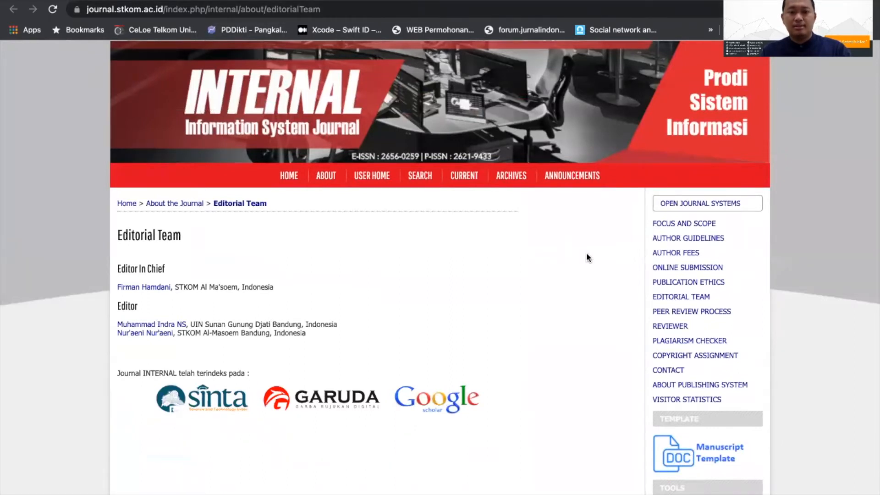
{"action": "left_click", "coordinate": [682, 282]}
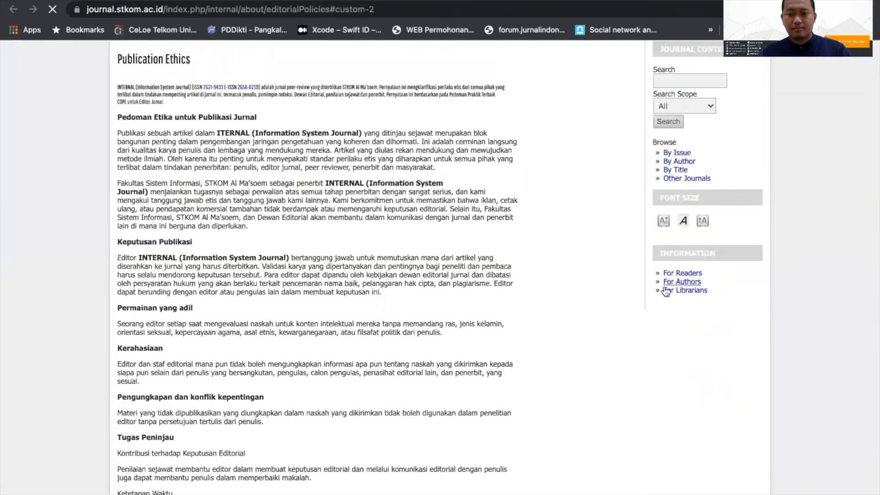
{"action": "scroll", "coordinate": [658, 289], "scroll_direction": "up", "scroll_amount": 8}
{"action": "scroll", "coordinate": [658, 288], "scroll_direction": "up", "scroll_amount": 8}
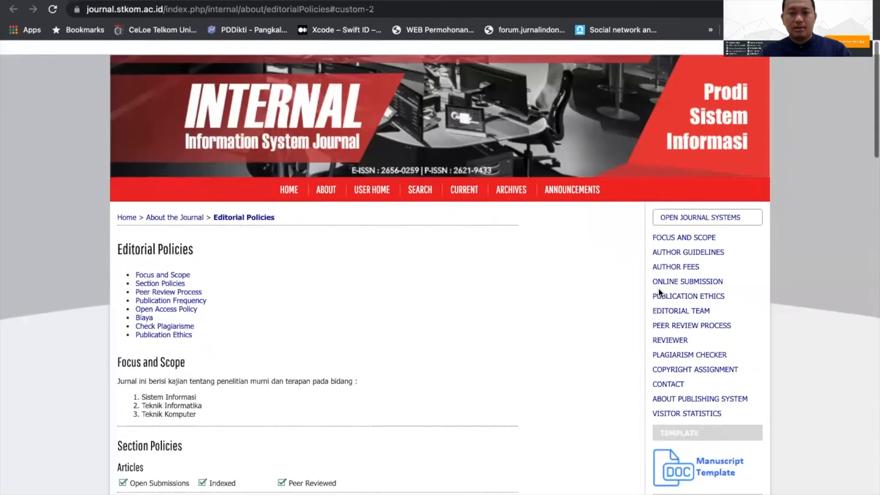
{"action": "scroll", "coordinate": [658, 289], "scroll_direction": "down", "scroll_amount": 1}
{"action": "scroll", "coordinate": [658, 288], "scroll_direction": "up", "scroll_amount": 1}
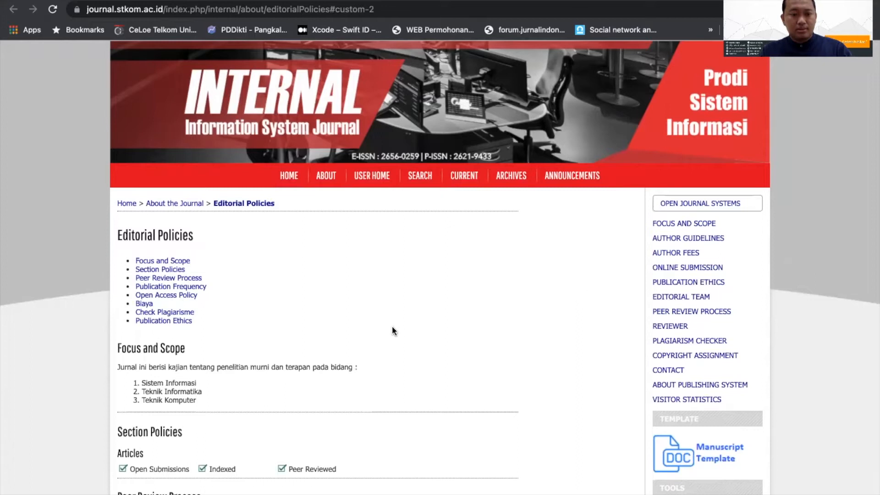
{"action": "scroll", "coordinate": [431, 316], "scroll_direction": "down", "scroll_amount": 3}
{"action": "scroll", "coordinate": [436, 379], "scroll_direction": "up", "scroll_amount": 3}
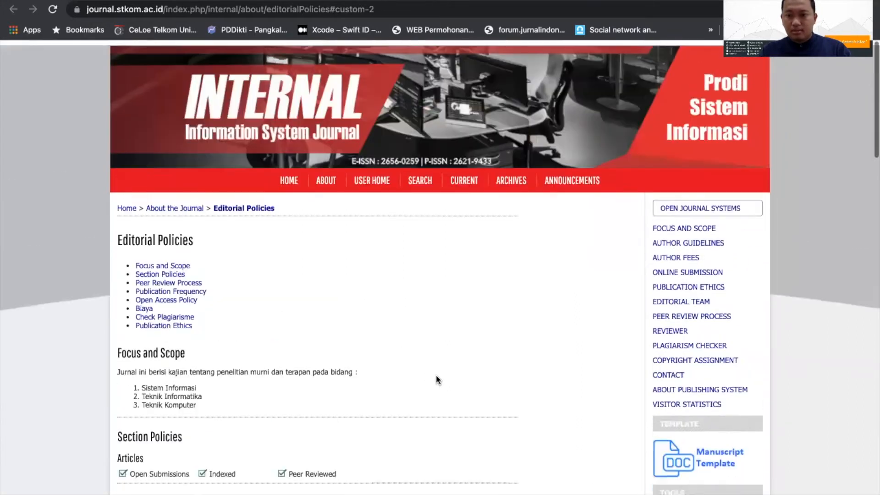
Step: Open the Author Guidelines page and highlight its text from the guidelines through the Privacy Statement
{"action": "left_click", "coordinate": [686, 237]}
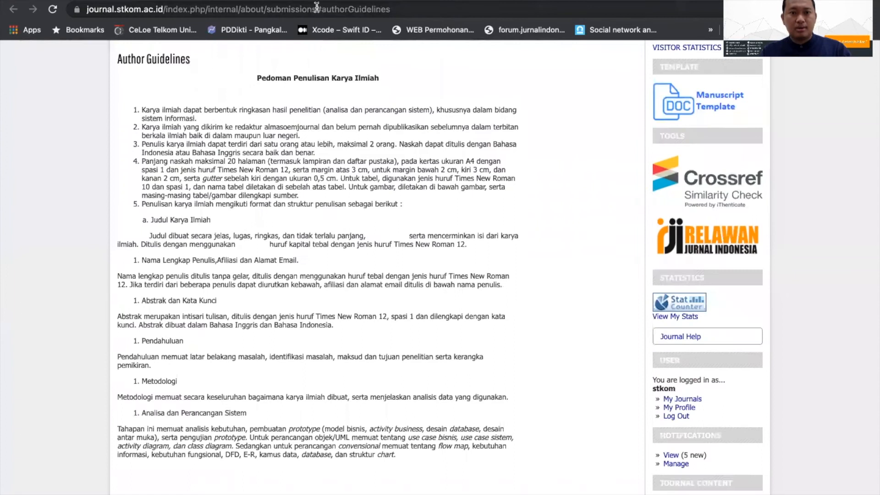
{"action": "left_click_drag", "start_coordinate": [316, 10], "coordinate": [394, 9]}
{"action": "left_click_drag", "start_coordinate": [116, 59], "coordinate": [260, 238]}
{"action": "scroll", "coordinate": [260, 245], "scroll_direction": "down", "scroll_amount": 10}
{"action": "scroll", "coordinate": [261, 242], "scroll_direction": "down", "scroll_amount": 8}
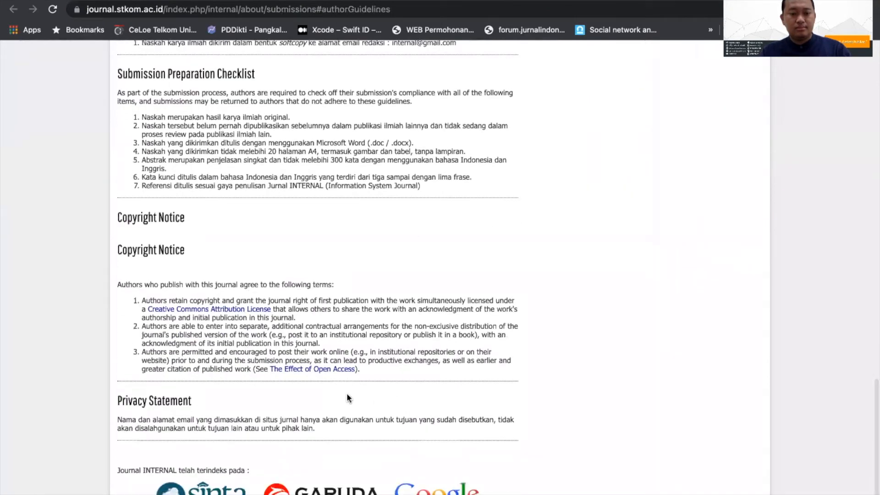
{"action": "left_click", "coordinate": [326, 429], "text": "shift"}
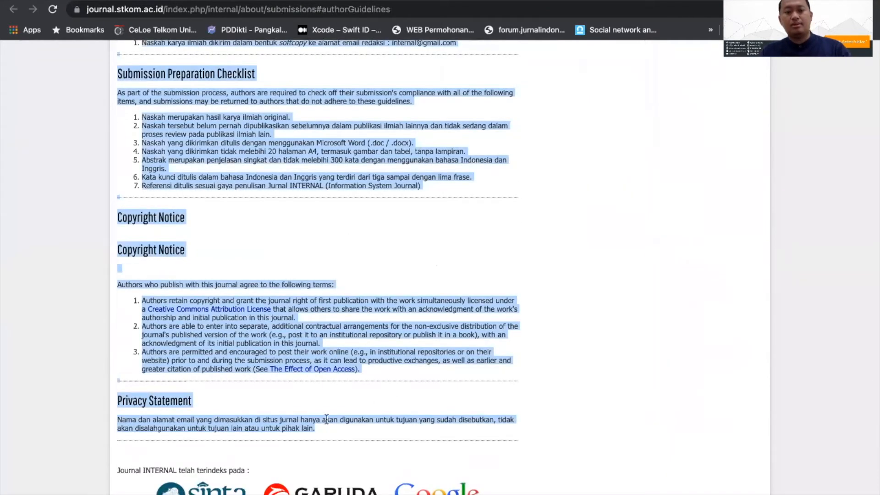
{"action": "scroll", "coordinate": [327, 336], "scroll_direction": "up", "scroll_amount": 20}
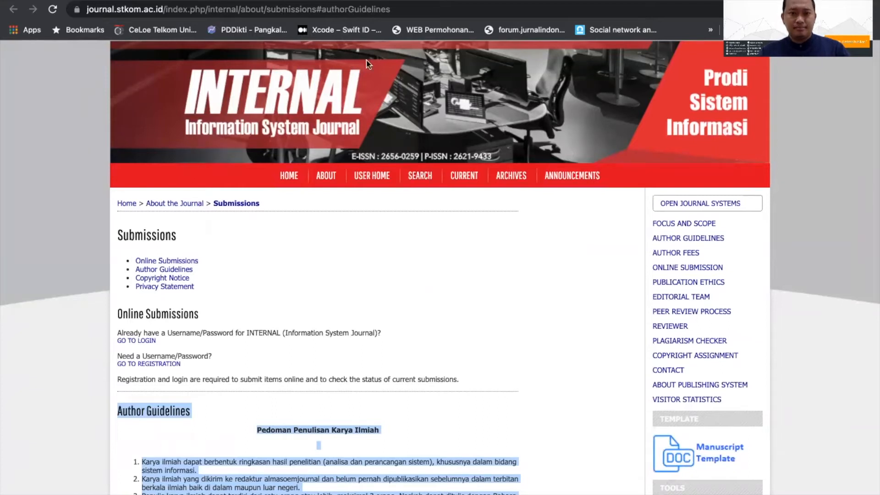
Step: Return to the portal home at journal.stkom.ac.id/index.php/ and look over the listed INTERNAL and AIMS journals
{"action": "left_click_drag", "start_coordinate": [208, 9], "coordinate": [410, 7]}
{"action": "key", "text": "BackSpace"}
{"action": "key", "text": "Return"}
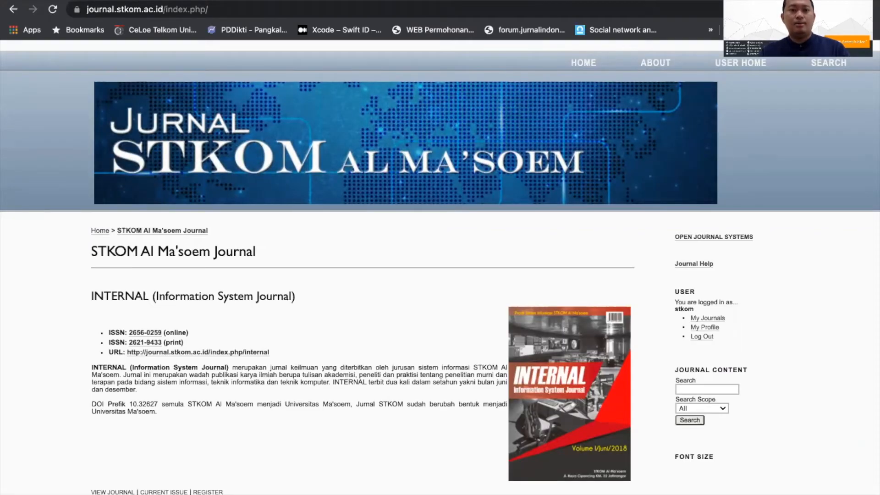
{"action": "scroll", "coordinate": [194, 307], "scroll_direction": "down", "scroll_amount": 5}
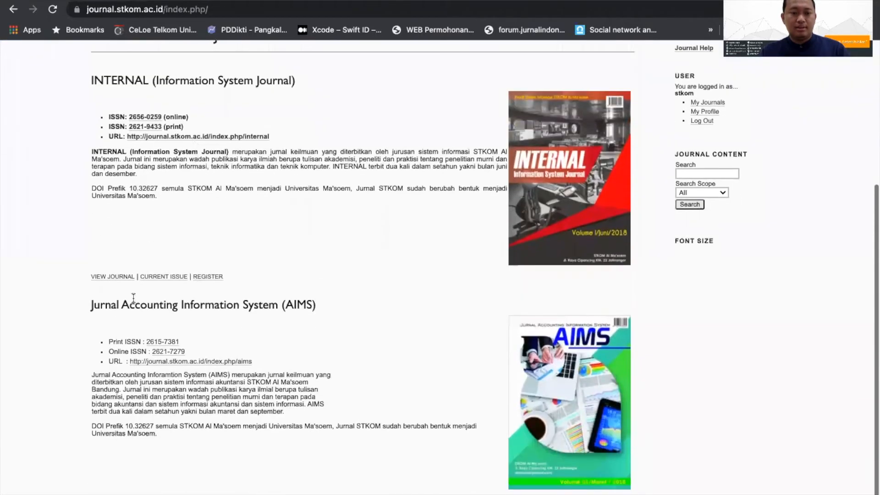
{"action": "scroll", "coordinate": [118, 281], "scroll_direction": "up", "scroll_amount": 5}
{"action": "scroll", "coordinate": [119, 281], "scroll_direction": "down", "scroll_amount": 3}
{"action": "scroll", "coordinate": [367, 183], "scroll_direction": "up", "scroll_amount": 3}
{"action": "scroll", "coordinate": [638, 88], "scroll_direction": "down", "scroll_amount": 1}
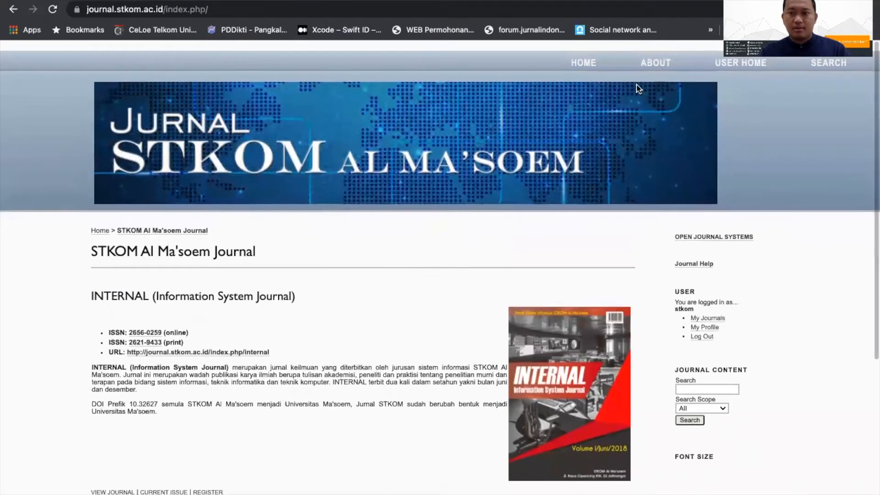
Step: Go to User Home and open the INTERNAL journal's Journal Manager page in a new tab
{"action": "left_click", "coordinate": [746, 67]}
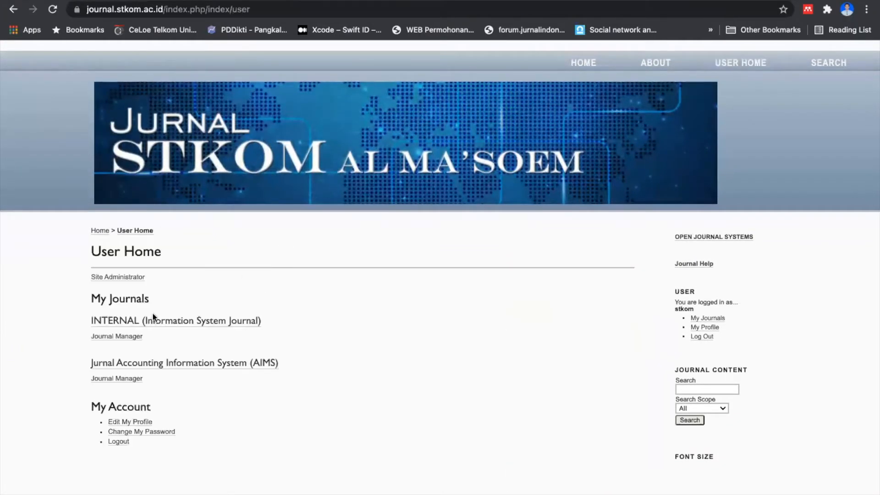
{"action": "right_click", "coordinate": [115, 340]}
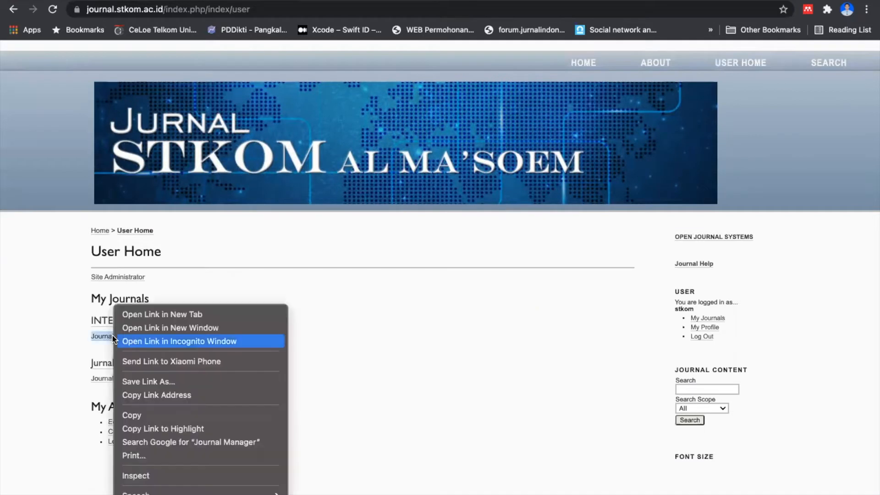
{"action": "left_click", "coordinate": [147, 312]}
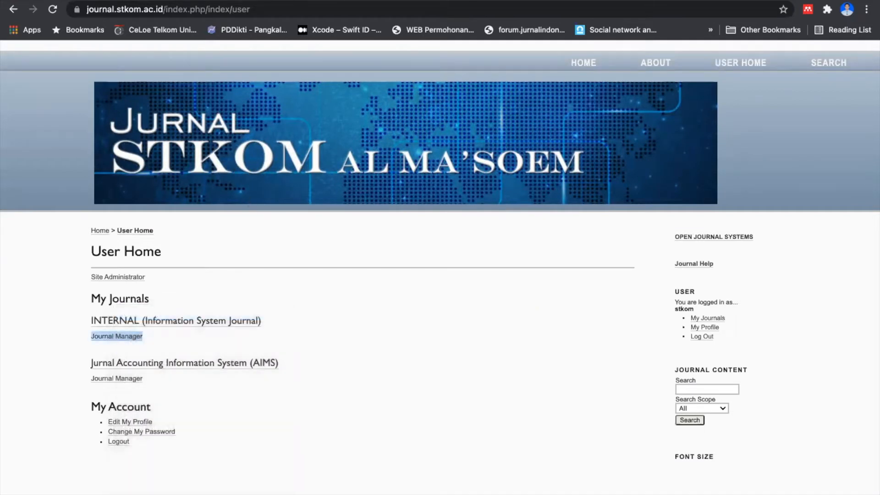
{"action": "left_click", "coordinate": [321, 1]}
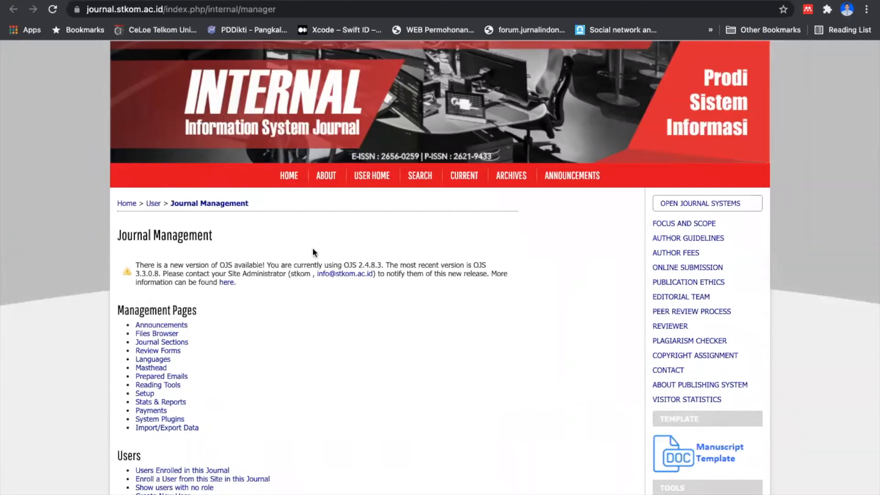
Step: Open The Look, step 5 of the INTERNAL journal's setup, and go to section 5.6 Journal Layout
{"action": "scroll", "coordinate": [313, 250], "scroll_direction": "down", "scroll_amount": 3}
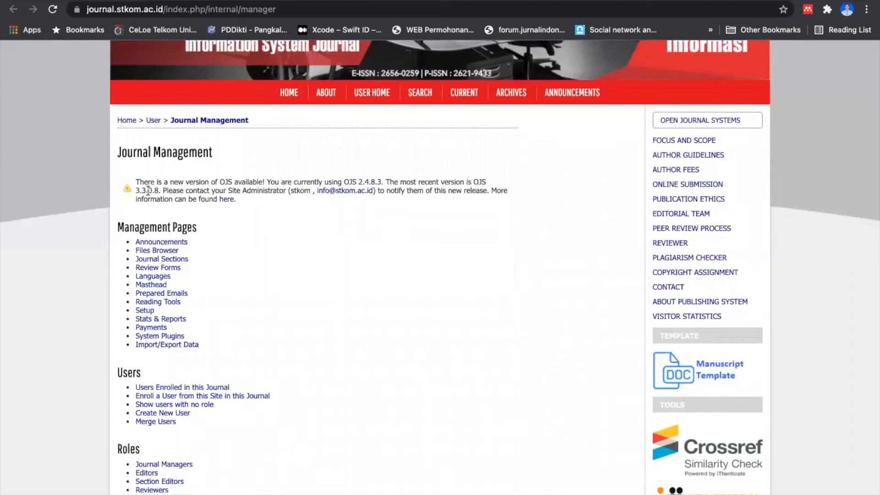
{"action": "scroll", "coordinate": [148, 190], "scroll_direction": "down", "scroll_amount": 3}
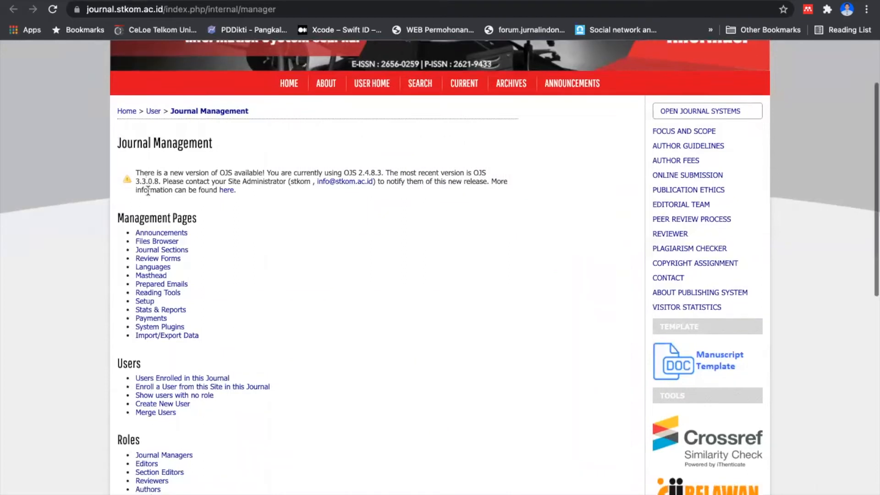
{"action": "left_click", "coordinate": [144, 217]}
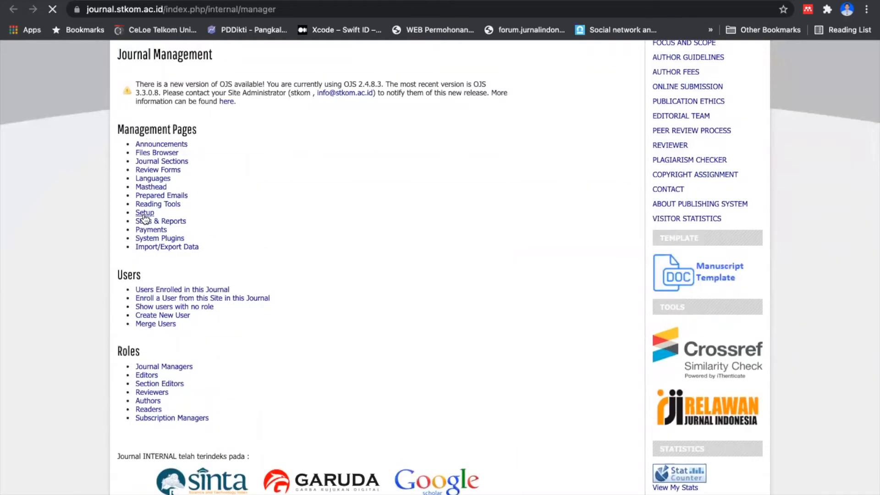
{"action": "scroll", "coordinate": [200, 251], "scroll_direction": "down", "scroll_amount": 6}
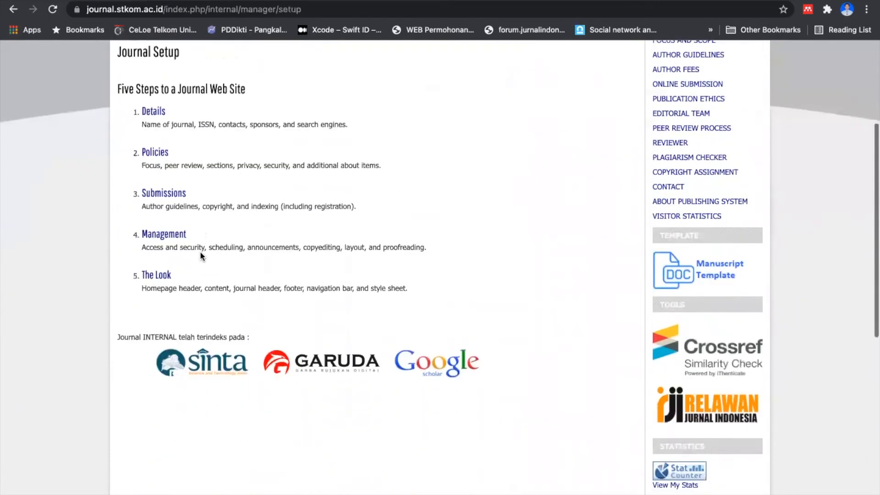
{"action": "left_click", "coordinate": [155, 251]}
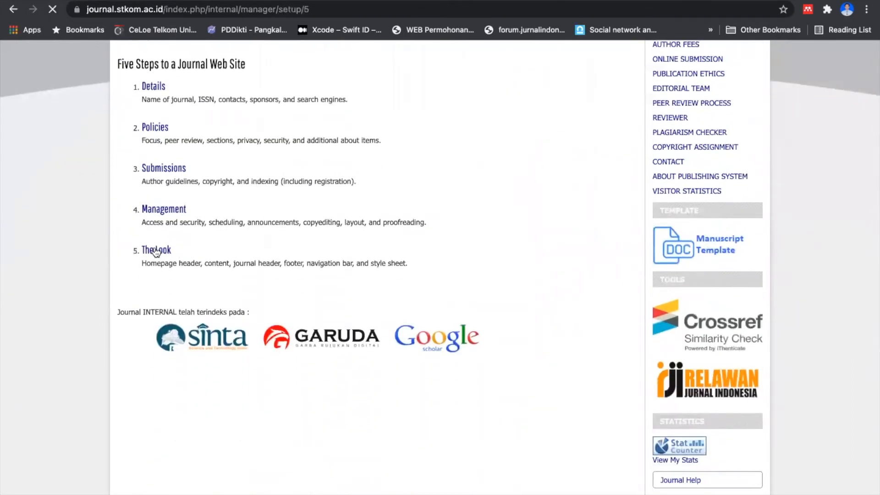
{"action": "scroll", "coordinate": [285, 292], "scroll_direction": "down", "scroll_amount": 20}
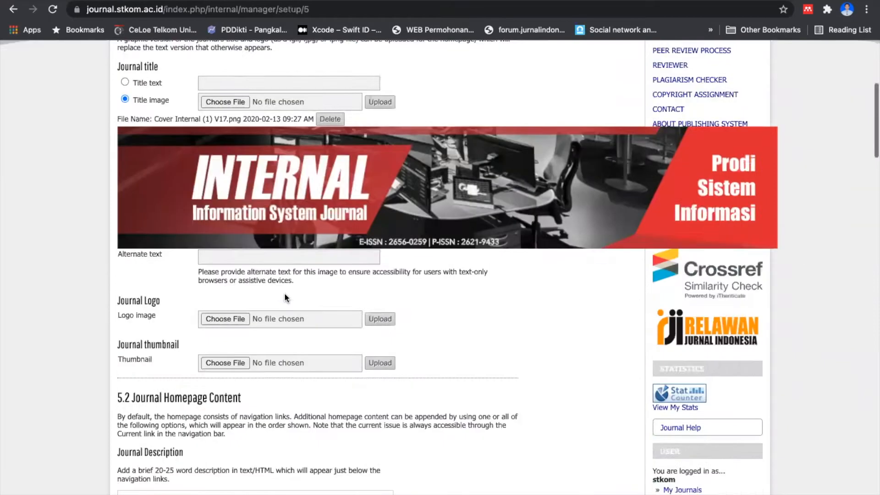
{"action": "scroll", "coordinate": [284, 292], "scroll_direction": "down", "scroll_amount": 3}
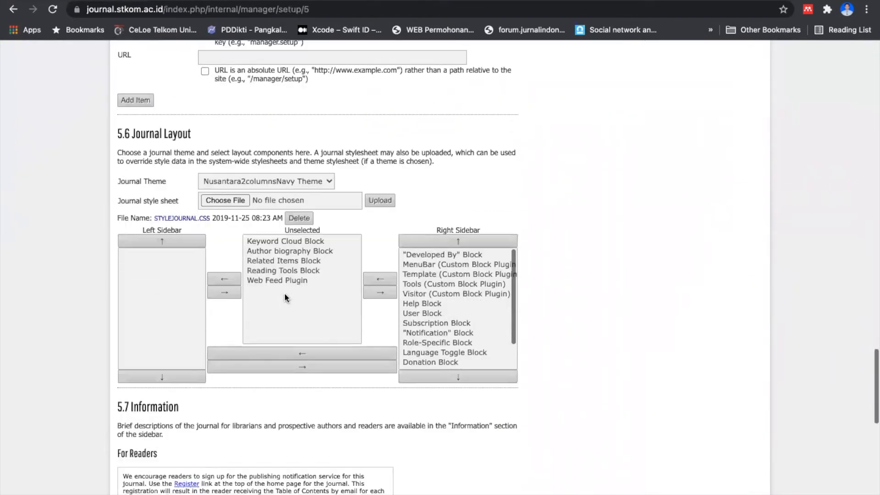
Step: Set the INTERNAL journal's theme to None, then open its STYLEJOURNAL.CSS style sheet and select all of its code
{"action": "left_click", "coordinate": [327, 155]}
{"action": "left_click", "coordinate": [285, 144]}
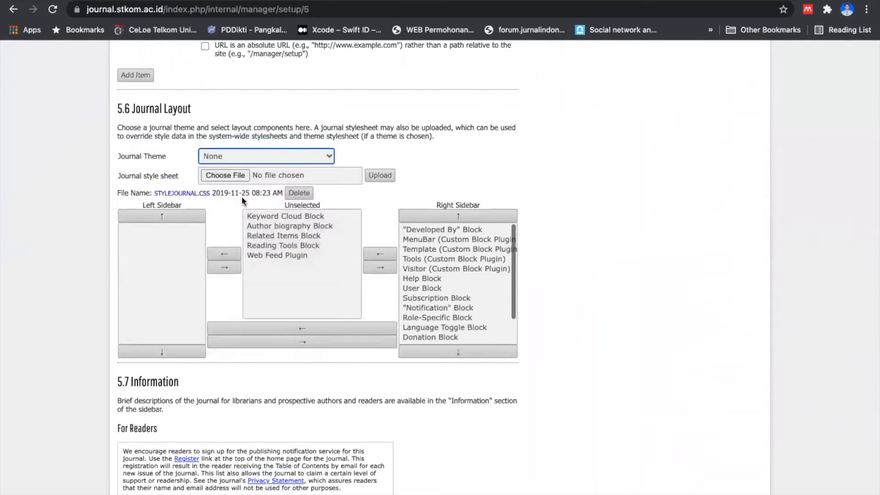
{"action": "left_click", "coordinate": [192, 193]}
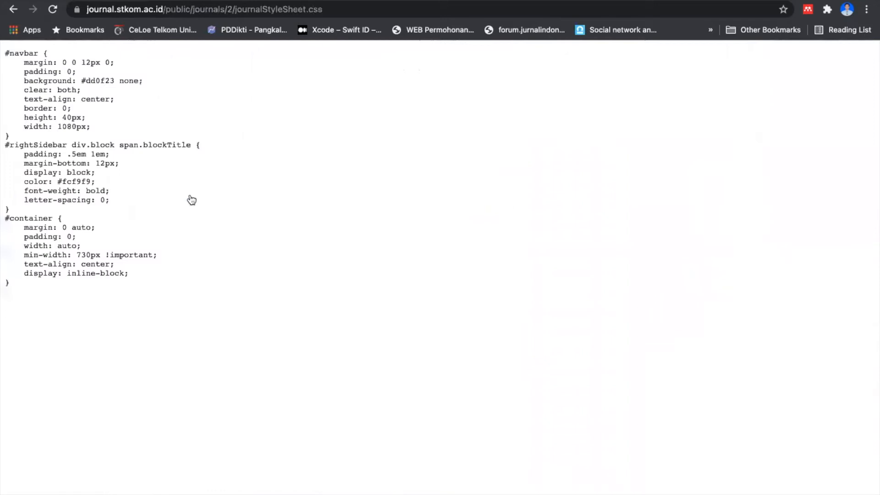
{"action": "left_click_drag", "start_coordinate": [4, 53], "coordinate": [67, 317]}
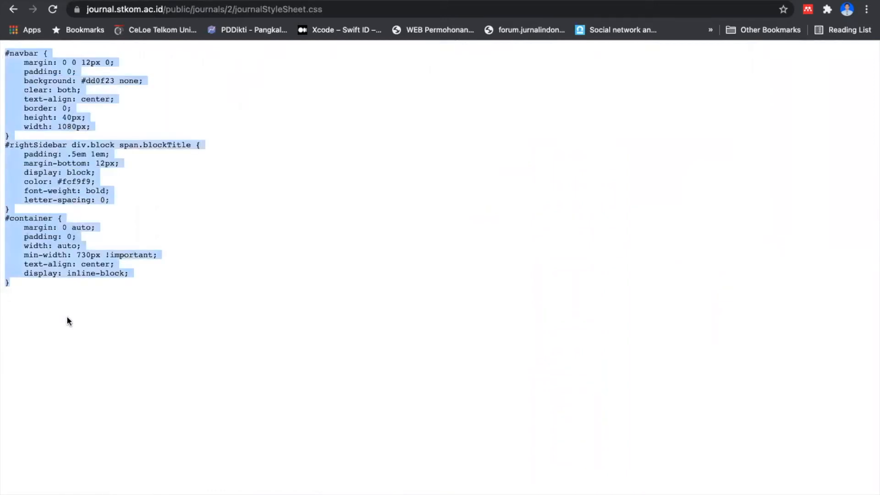
Step: Return to the INTERNAL journal's layout settings, delete the STYLEJOURNAL.CSS style sheet and save the setup
{"action": "left_click", "coordinate": [193, 18]}
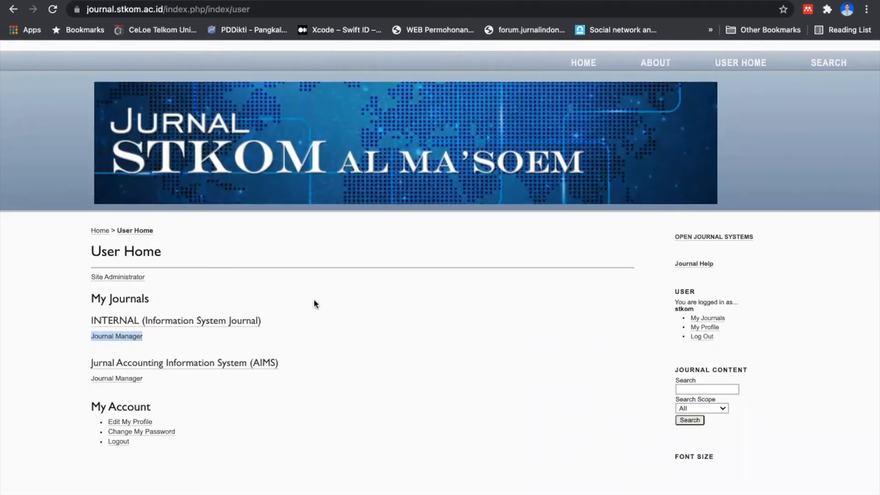
{"action": "left_click", "coordinate": [246, 292]}
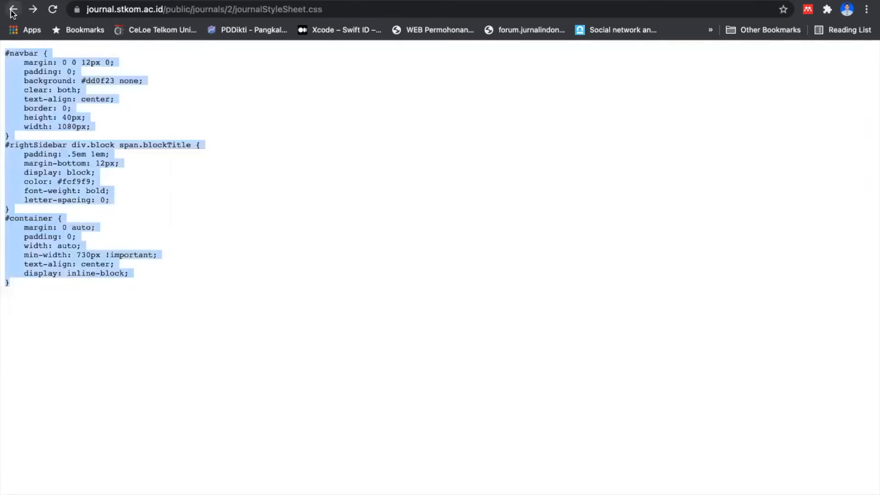
{"action": "left_click", "coordinate": [13, 9]}
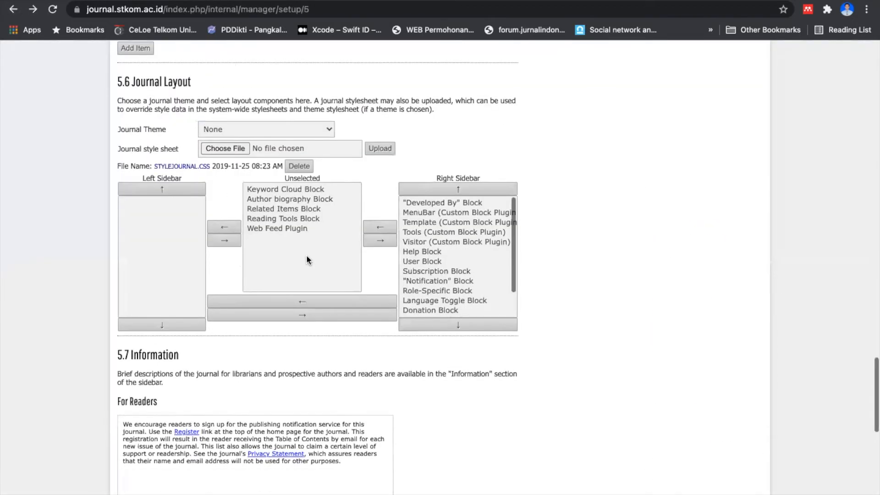
{"action": "left_click", "coordinate": [298, 122]}
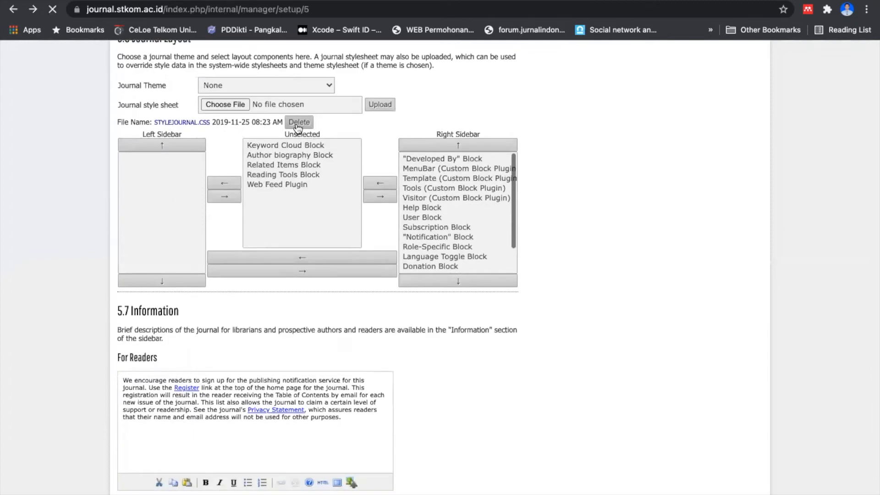
{"action": "scroll", "coordinate": [329, 157], "scroll_direction": "down", "scroll_amount": 15}
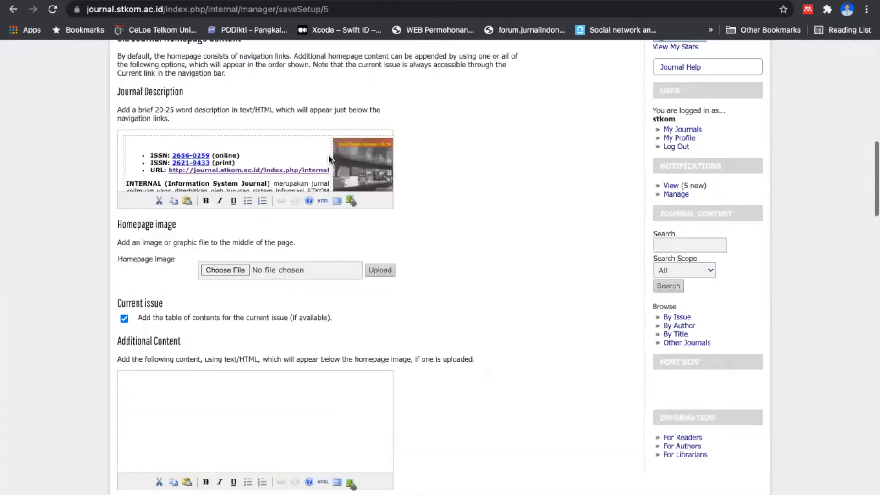
{"action": "scroll", "coordinate": [329, 157], "scroll_direction": "down", "scroll_amount": 3}
{"action": "scroll", "coordinate": [328, 155], "scroll_direction": "down", "scroll_amount": 20}
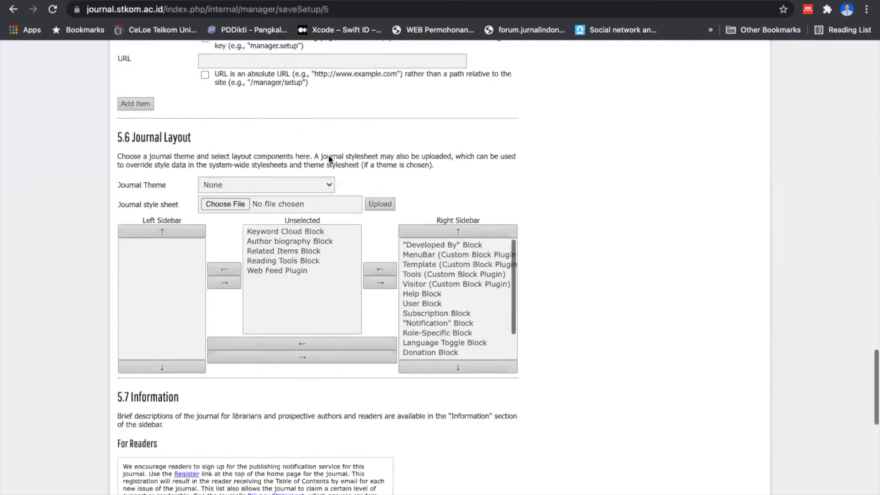
{"action": "left_click", "coordinate": [145, 394]}
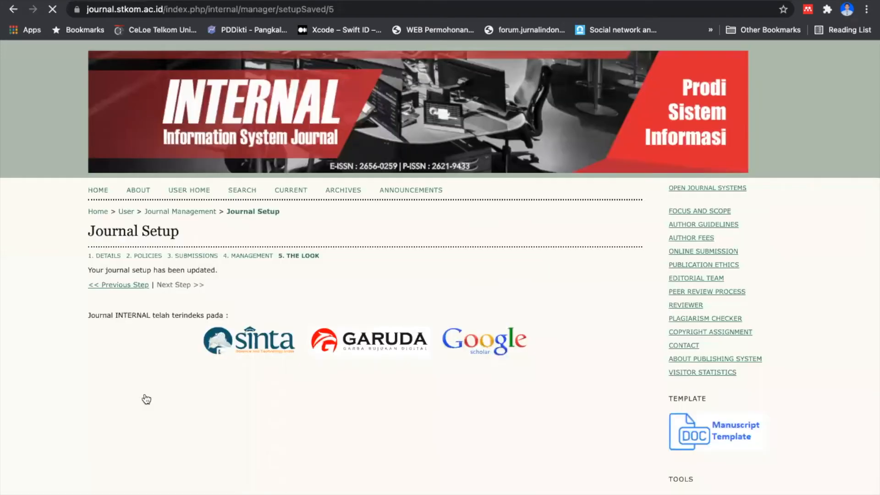
Step: Go to User Home and open the AIMS journal's setup step 5, The Look, at section 5.6 Journal Layout
{"action": "left_click", "coordinate": [181, 190]}
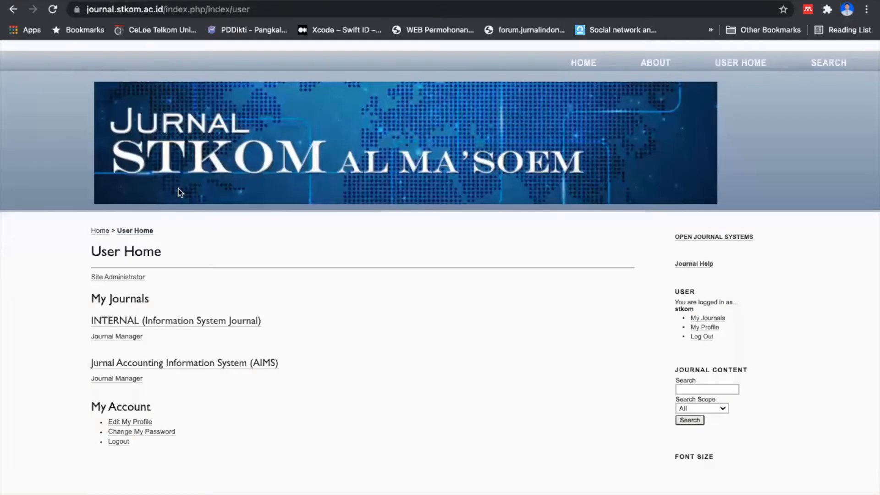
{"action": "left_click", "coordinate": [121, 385]}
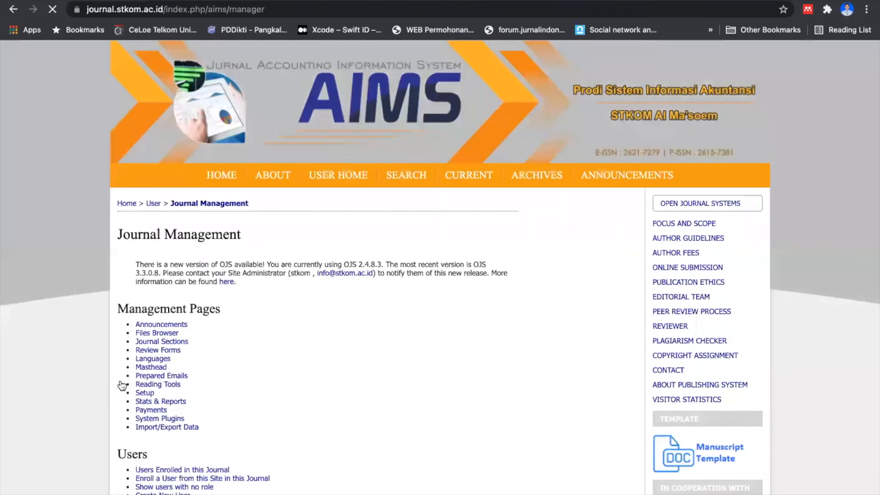
{"action": "scroll", "coordinate": [205, 334], "scroll_direction": "down", "scroll_amount": 6}
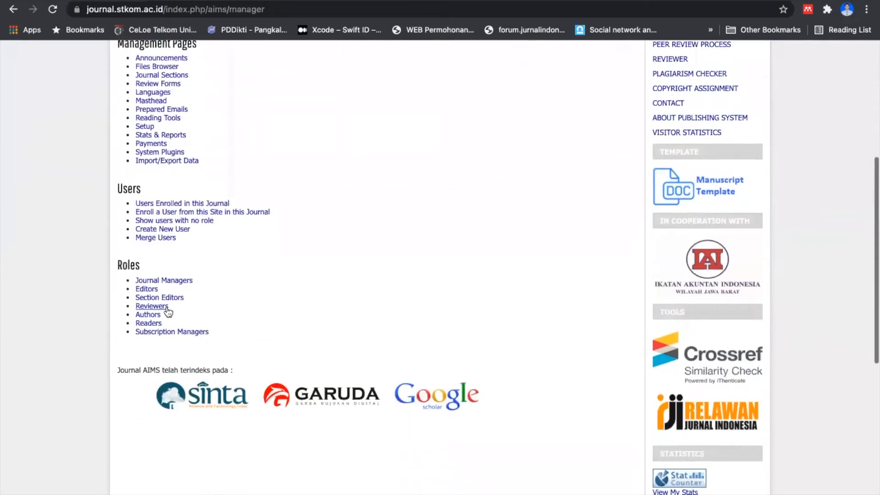
{"action": "left_click", "coordinate": [143, 127]}
{"action": "scroll", "coordinate": [252, 206], "scroll_direction": "down", "scroll_amount": 5}
{"action": "left_click", "coordinate": [152, 259]}
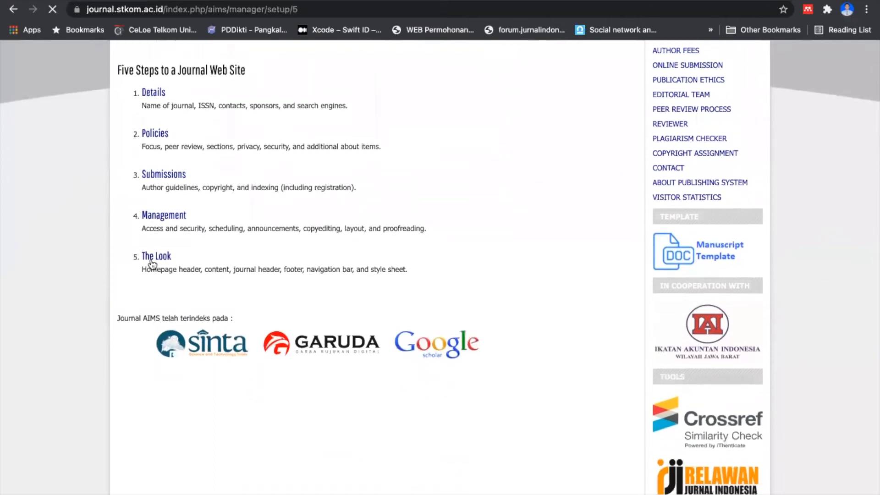
{"action": "scroll", "coordinate": [251, 258], "scroll_direction": "down", "scroll_amount": 10}
{"action": "scroll", "coordinate": [257, 259], "scroll_direction": "down", "scroll_amount": 20}
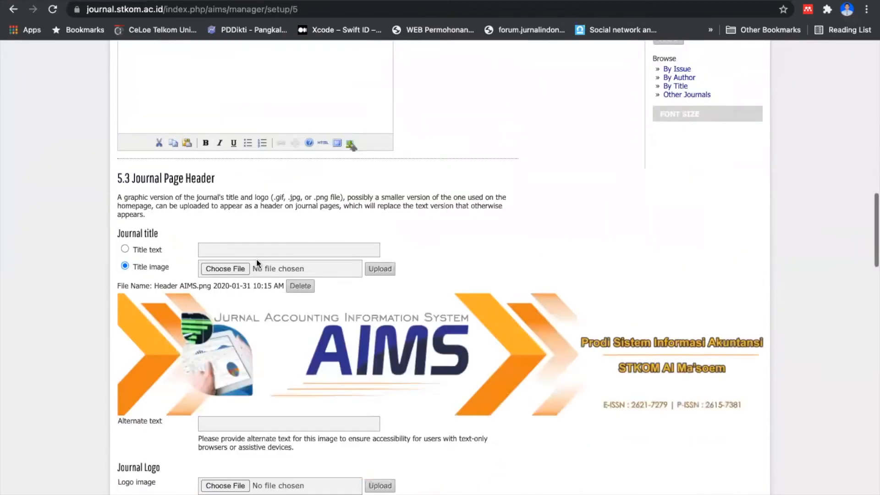
{"action": "scroll", "coordinate": [256, 259], "scroll_direction": "down", "scroll_amount": 2}
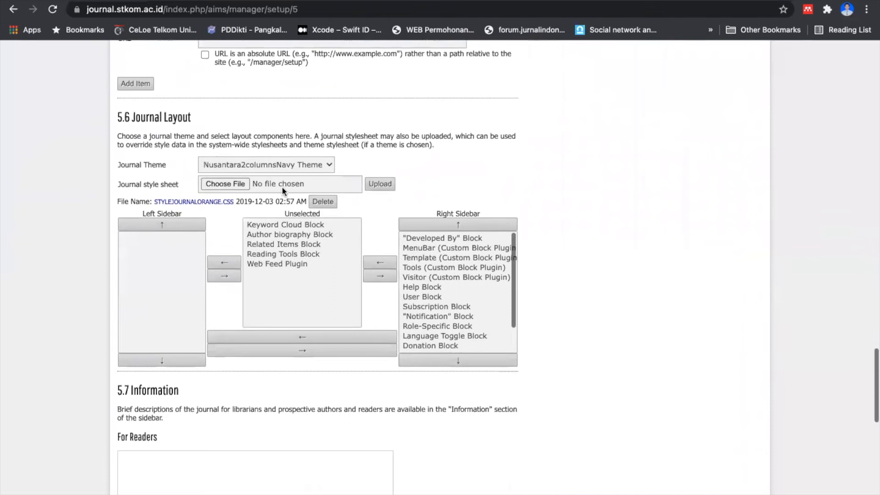
Step: Set the AIMS journal's theme to None, and select all the code in its STYLEJOURNALORANGE.CSS style sheet before returning to the setup
{"action": "left_click", "coordinate": [270, 165]}
{"action": "left_click", "coordinate": [253, 152]}
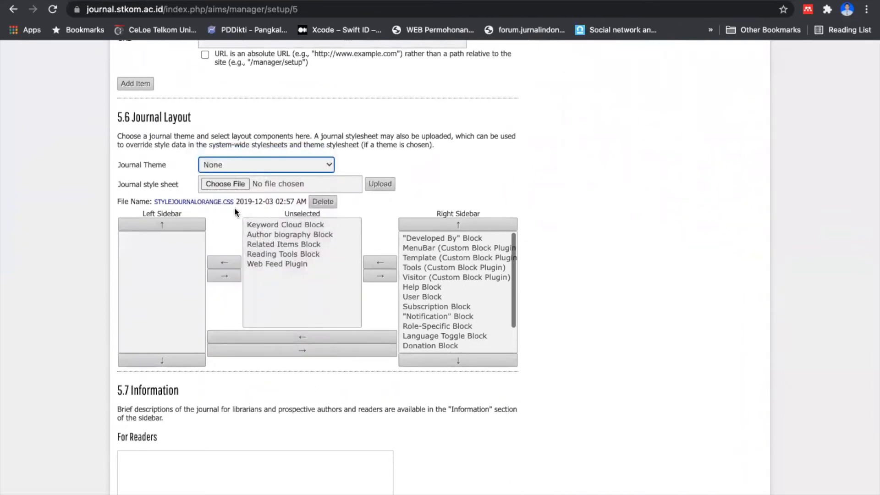
{"action": "left_click", "coordinate": [215, 202]}
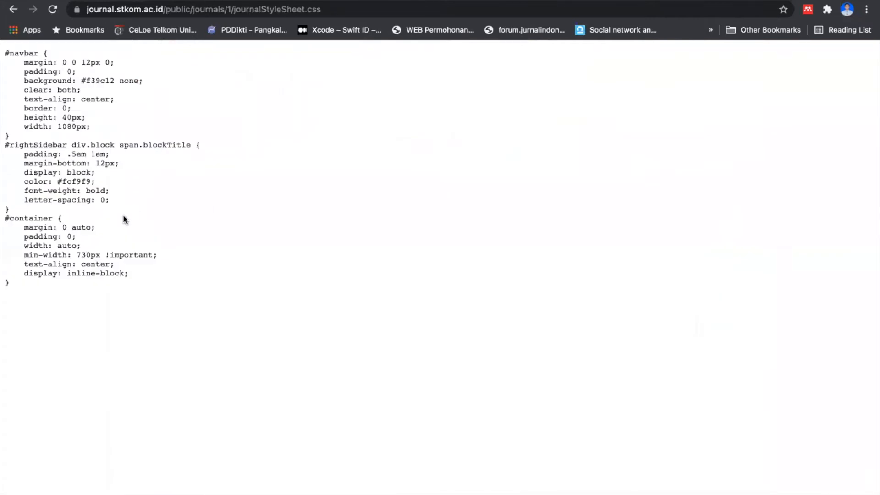
{"action": "key", "text": "super+a"}
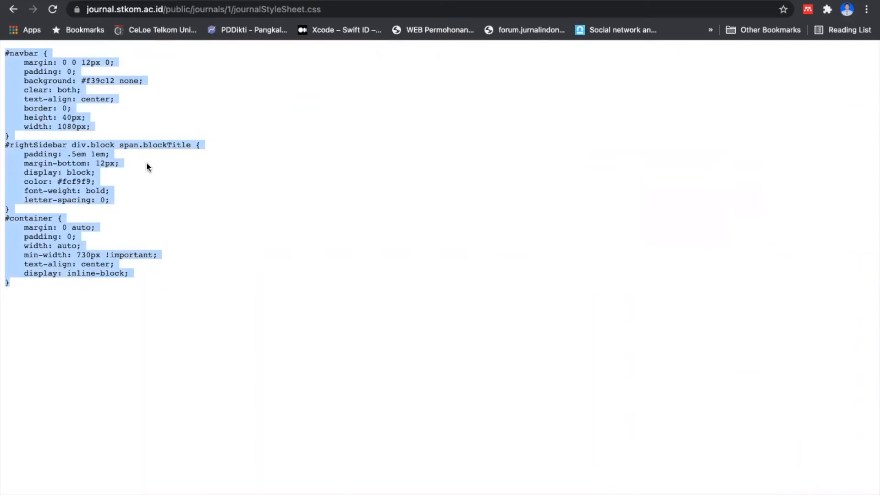
{"action": "left_click", "coordinate": [14, 9]}
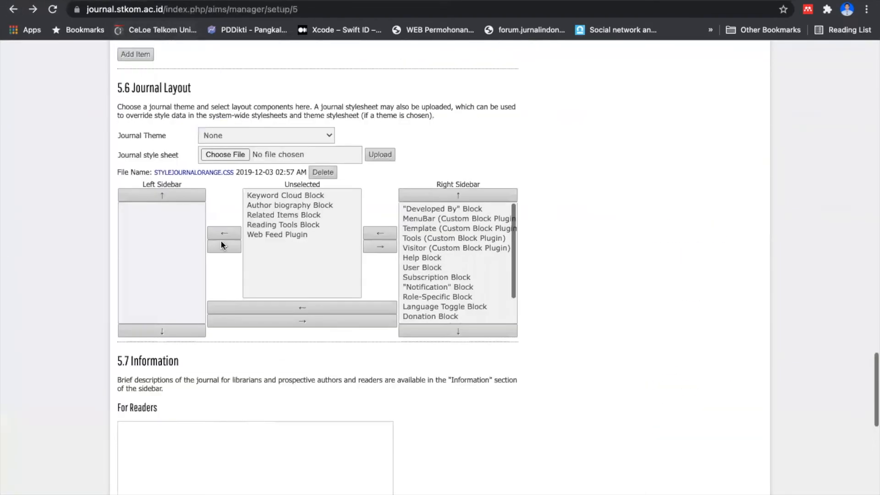
Step: Delete the AIMS journal's STYLEJOURNALORANGE.CSS style sheet, save the setup and check the page's appearance
{"action": "left_click", "coordinate": [323, 266]}
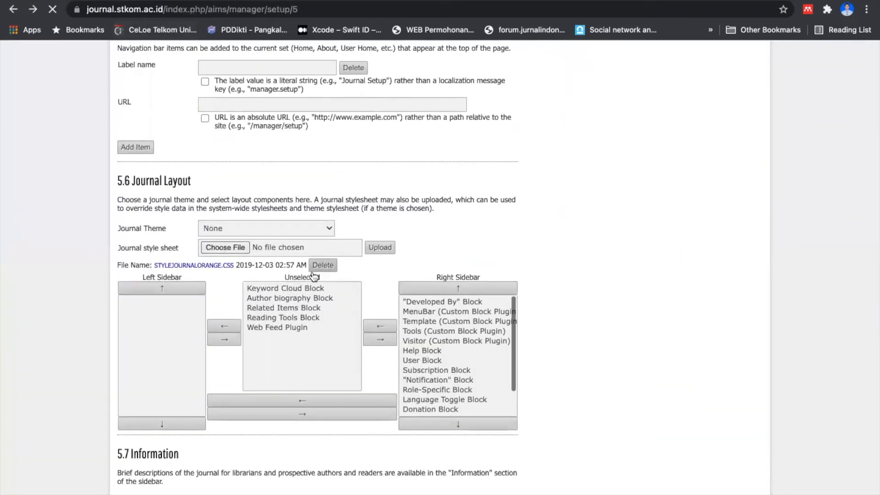
{"action": "scroll", "coordinate": [225, 308], "scroll_direction": "down", "scroll_amount": 20}
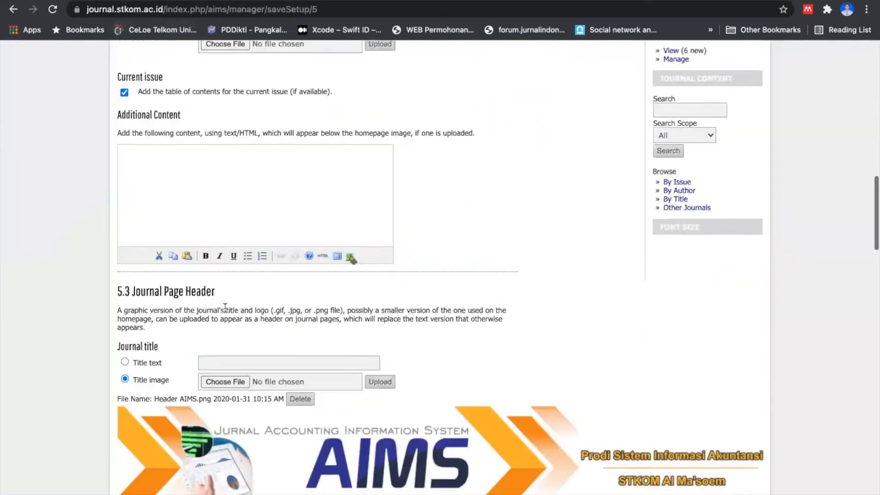
{"action": "scroll", "coordinate": [225, 310], "scroll_direction": "down", "scroll_amount": 20}
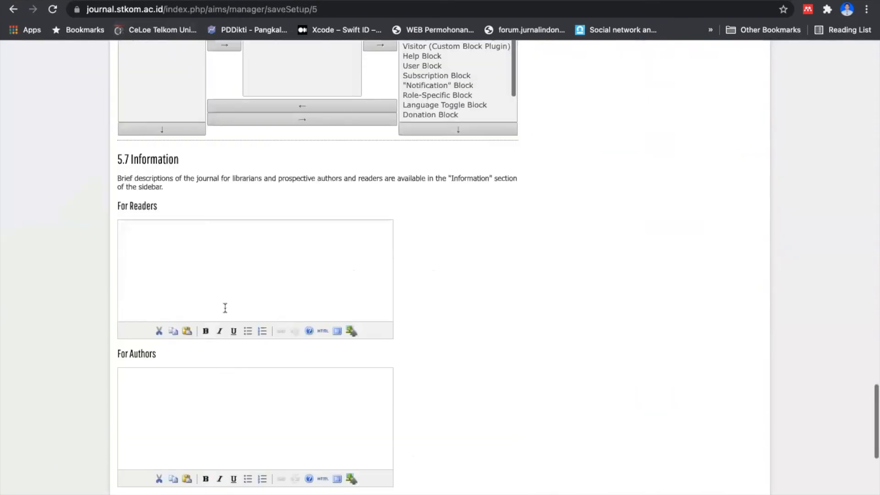
{"action": "left_click", "coordinate": [154, 359]}
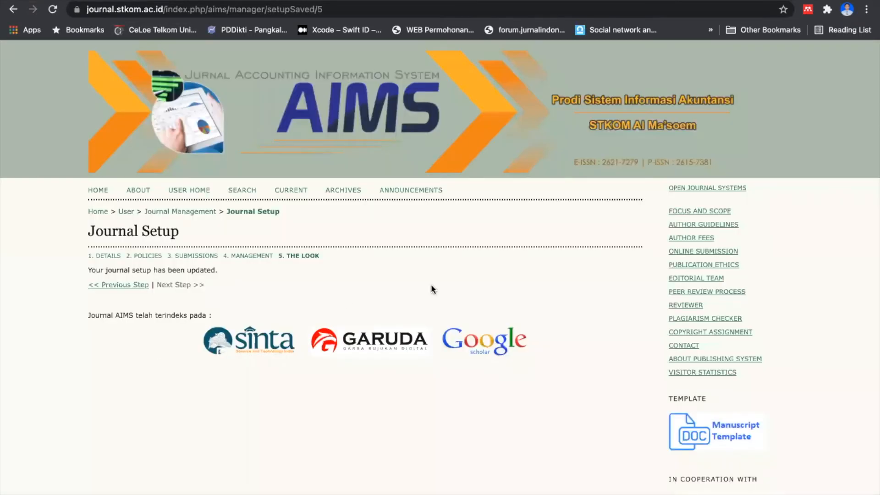
{"action": "scroll", "coordinate": [667, 296], "scroll_direction": "down", "scroll_amount": 3}
{"action": "scroll", "coordinate": [668, 296], "scroll_direction": "up", "scroll_amount": 3}
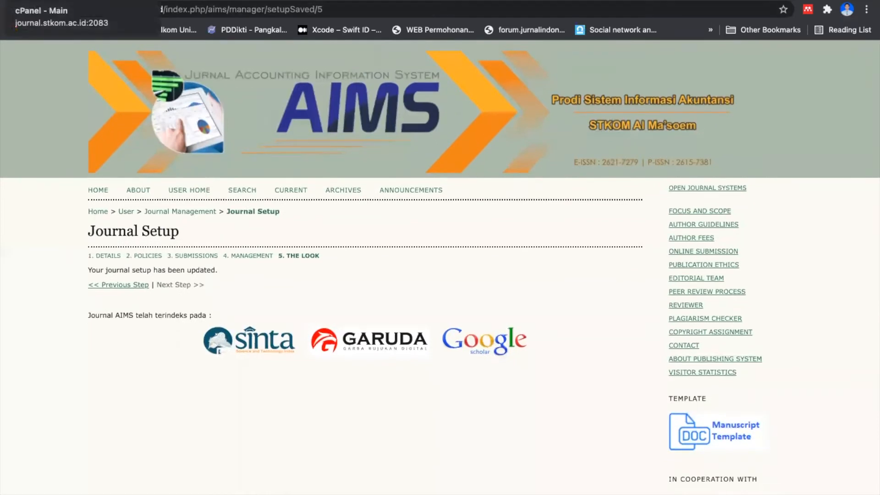
Step: Switch to cPanel and open its File Manager
{"action": "left_click", "coordinate": [59, 0]}
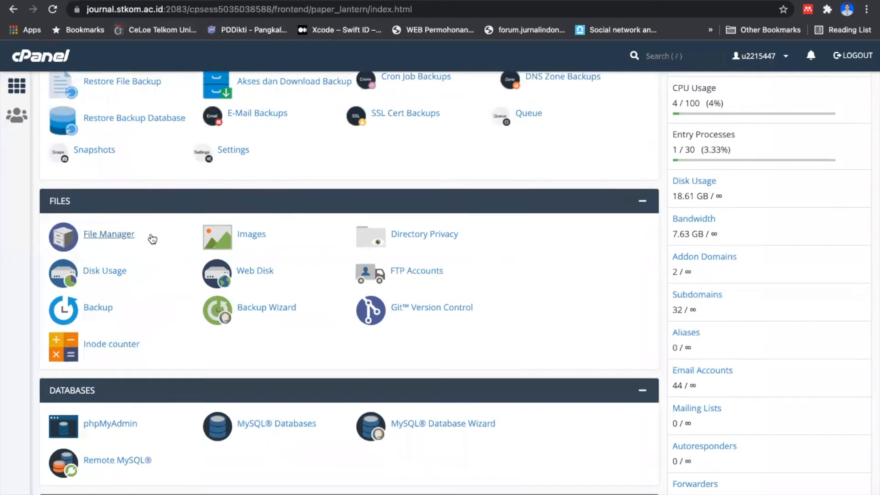
{"action": "scroll", "coordinate": [153, 238], "scroll_direction": "up", "scroll_amount": 2}
{"action": "scroll", "coordinate": [151, 236], "scroll_direction": "down", "scroll_amount": 1}
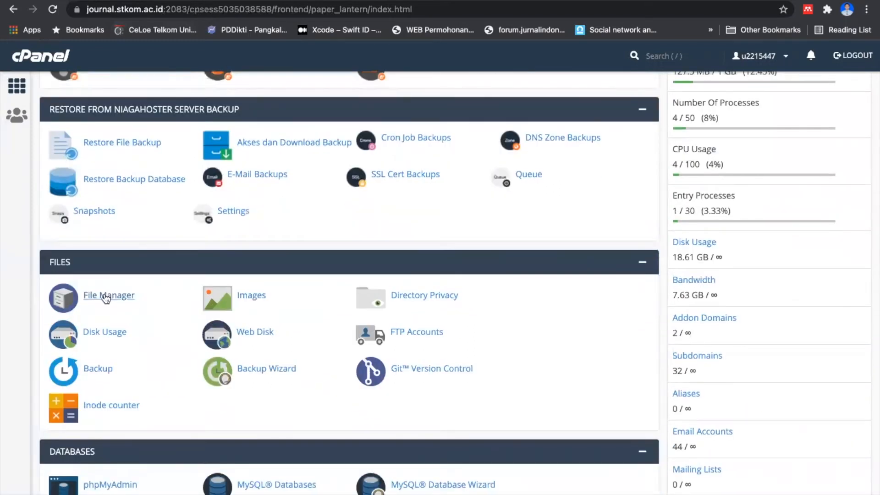
{"action": "left_click", "coordinate": [105, 297]}
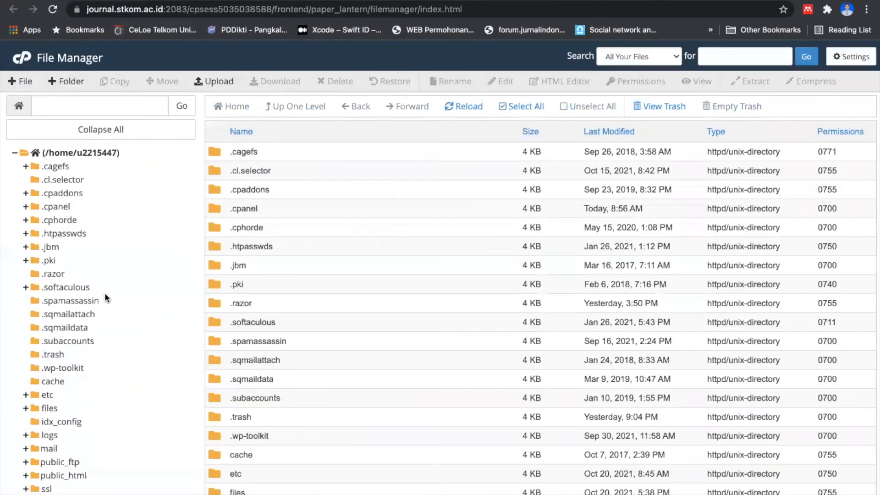
Step: Open the journal folder inside public_html
{"action": "scroll", "coordinate": [307, 343], "scroll_direction": "down", "scroll_amount": 7}
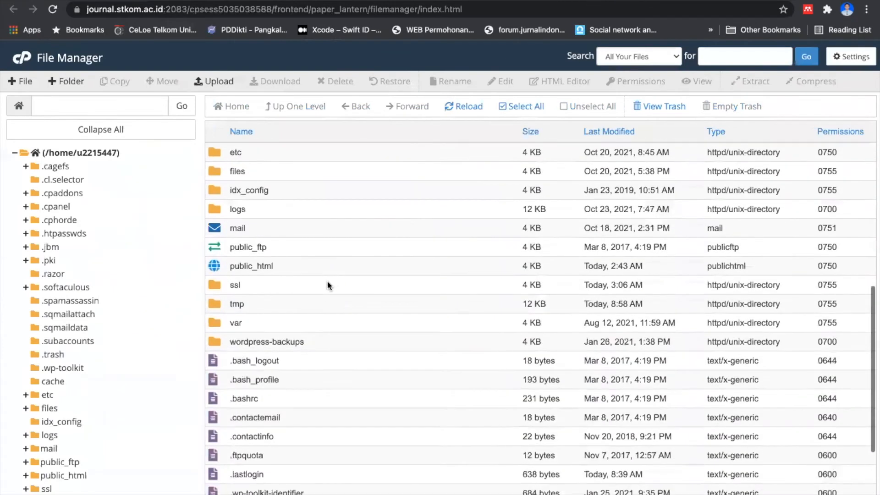
{"action": "double_click", "coordinate": [339, 270]}
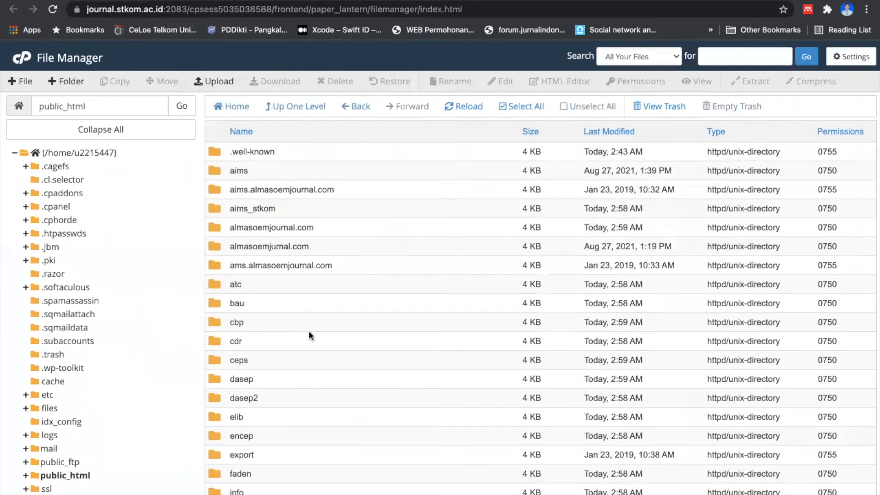
{"action": "scroll", "coordinate": [309, 331], "scroll_direction": "down", "scroll_amount": 4}
{"action": "scroll", "coordinate": [308, 331], "scroll_direction": "down", "scroll_amount": 5}
{"action": "left_click", "coordinate": [324, 279]}
{"action": "double_click", "coordinate": [324, 280]}
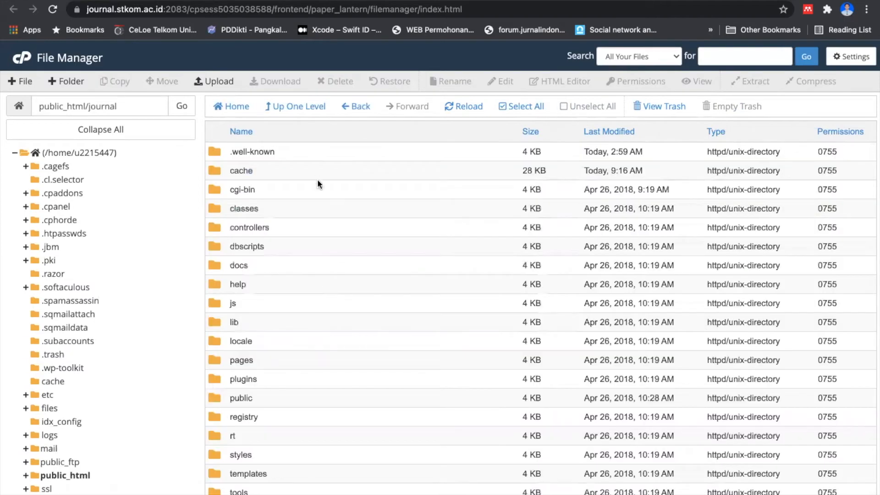
{"action": "left_click", "coordinate": [334, 153]}
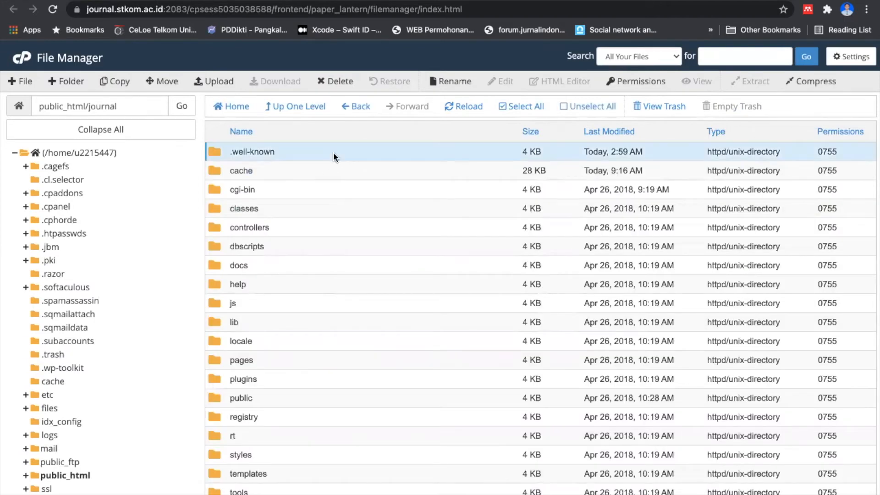
{"action": "left_click", "coordinate": [517, 110]}
{"action": "scroll", "coordinate": [303, 208], "scroll_direction": "down", "scroll_amount": 2}
{"action": "scroll", "coordinate": [304, 207], "scroll_direction": "up", "scroll_amount": 2}
Step: Create a new folder named backUp in public_html/journal
{"action": "left_click", "coordinate": [53, 83]}
{"action": "type", "text": "BackUp"}
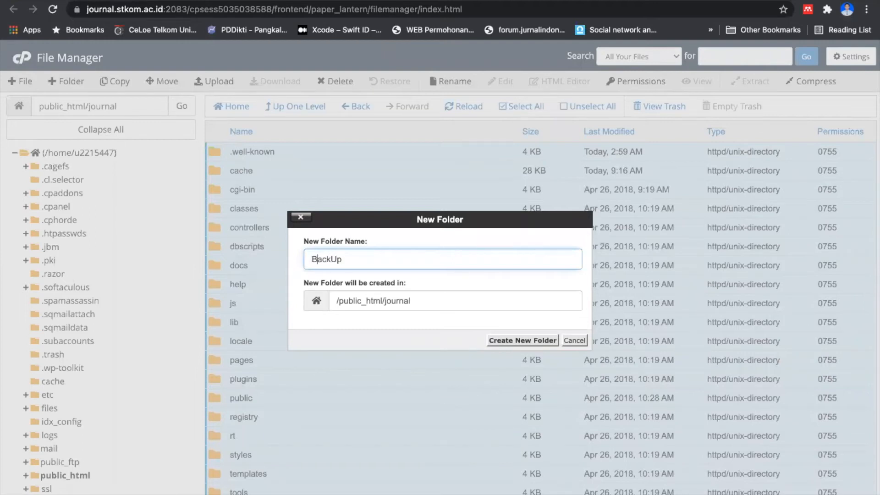
{"action": "key", "text": "BackSpace"}
{"action": "type", "text": "backUp"}
{"action": "left_click", "coordinate": [523, 340]}
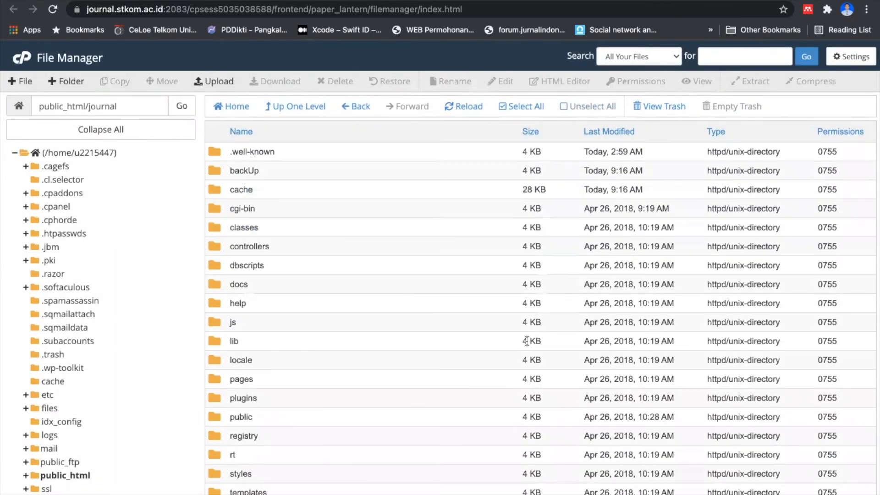
Step: Move everything in public_html/journal except the existing zip archives into the backUp folder
{"action": "left_click", "coordinate": [304, 155]}
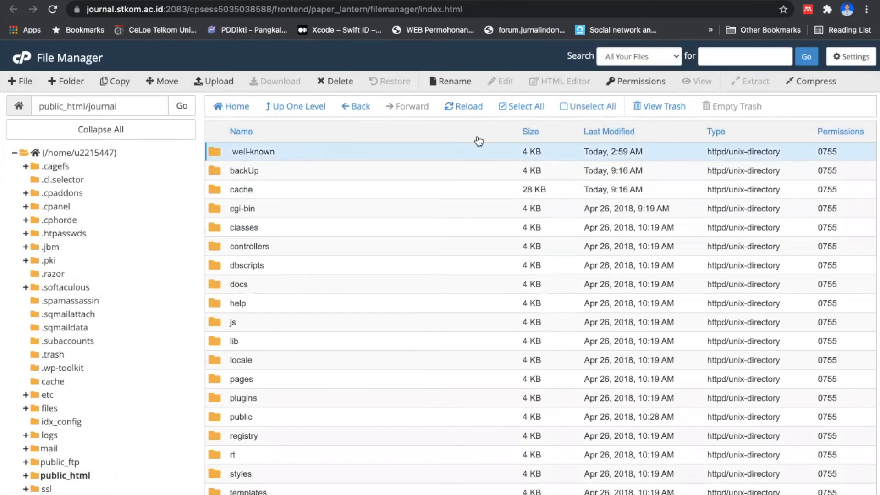
{"action": "left_click", "coordinate": [522, 108]}
{"action": "left_click", "coordinate": [277, 169], "text": "super"}
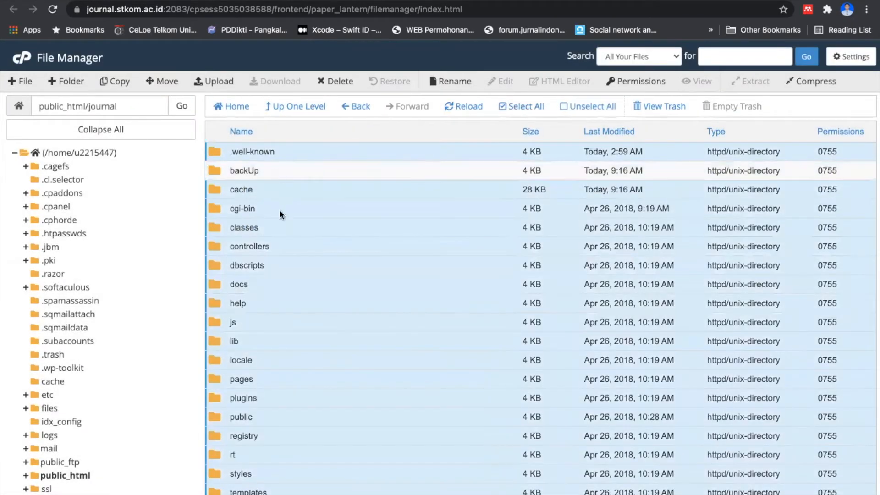
{"action": "scroll", "coordinate": [279, 210], "scroll_direction": "down", "scroll_amount": 5}
{"action": "left_click", "coordinate": [324, 327], "text": "super"}
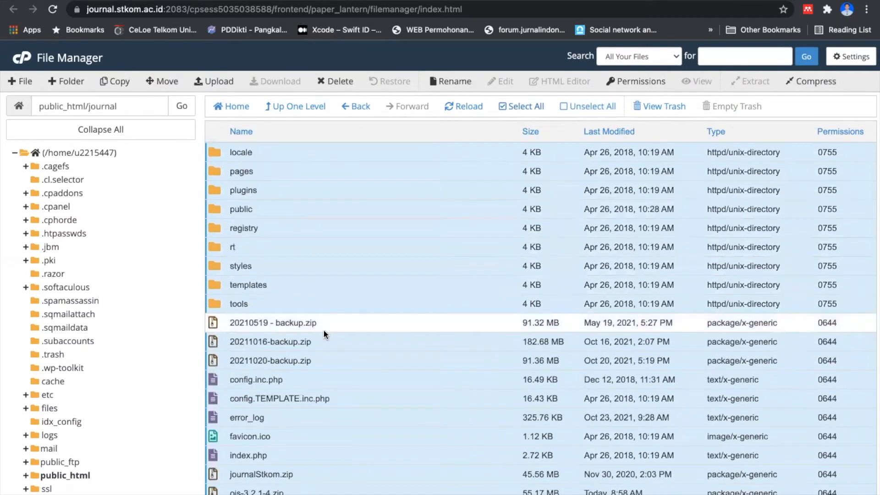
{"action": "left_click", "coordinate": [318, 339], "text": "super"}
{"action": "left_click", "coordinate": [313, 361], "text": "super"}
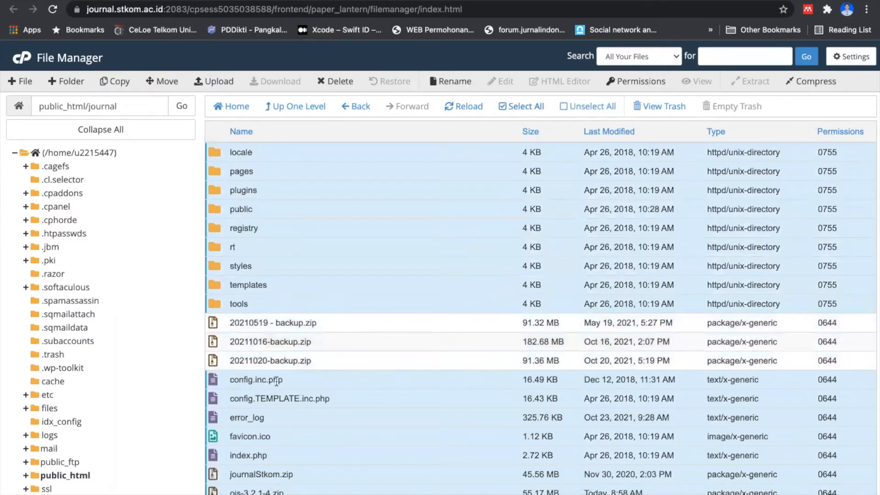
{"action": "left_click", "coordinate": [326, 477], "text": "super"}
{"action": "left_click", "coordinate": [314, 491], "text": "super"}
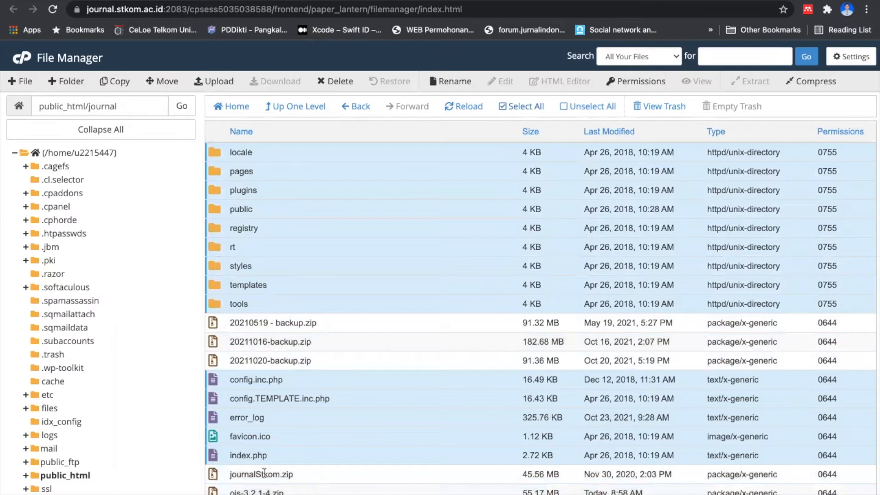
{"action": "scroll", "coordinate": [264, 473], "scroll_direction": "up", "scroll_amount": 5}
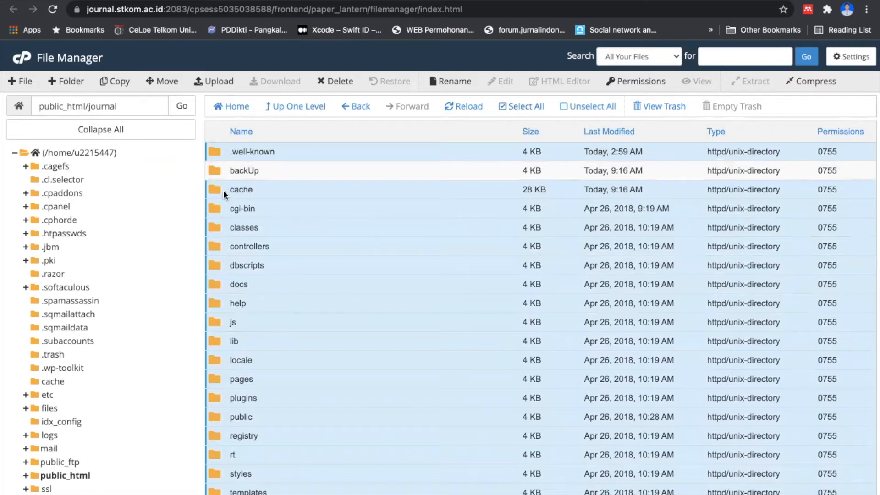
{"action": "left_click_drag", "start_coordinate": [218, 190], "coordinate": [233, 168]}
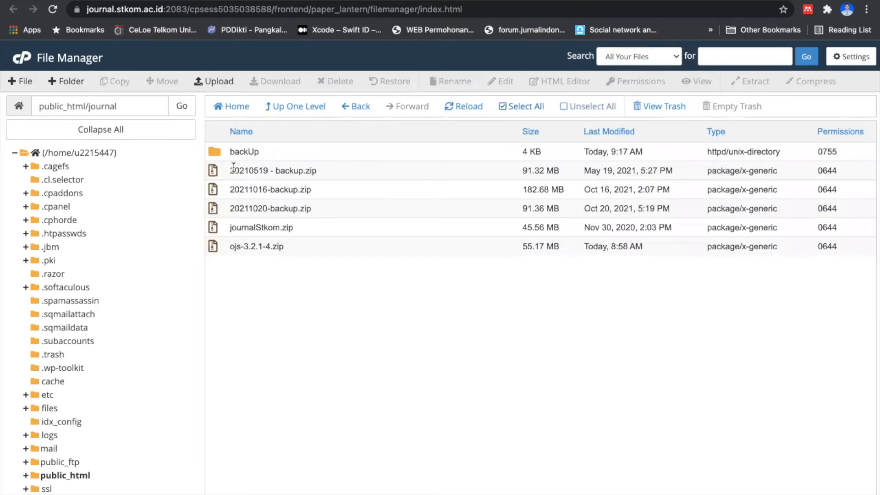
Step: Open config.inc.php from the backUp folder in the code editor
{"action": "double_click", "coordinate": [276, 155]}
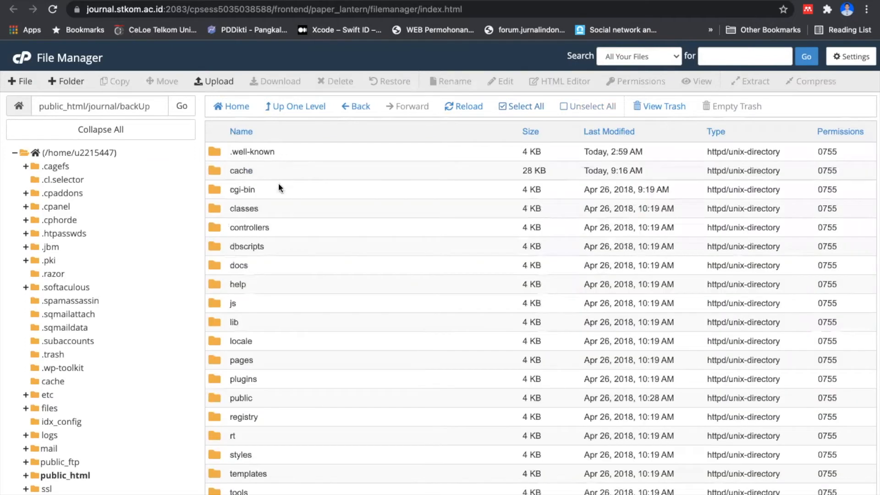
{"action": "scroll", "coordinate": [290, 249], "scroll_direction": "down", "scroll_amount": 2}
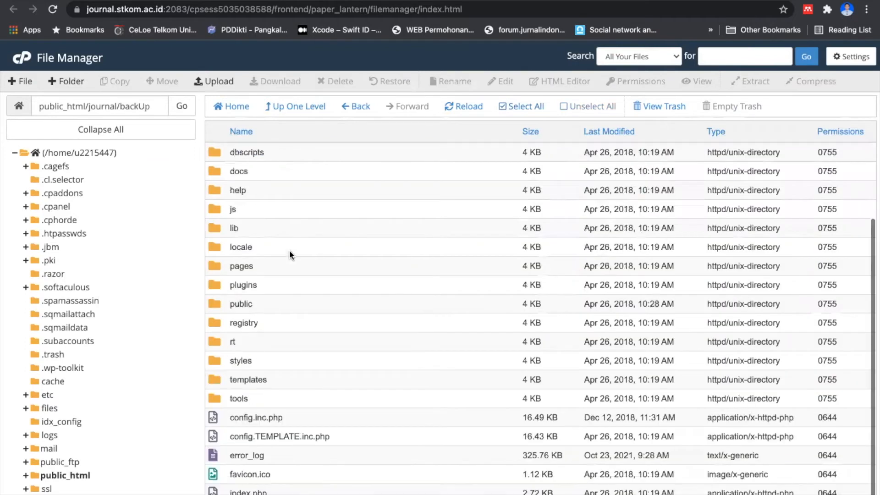
{"action": "right_click", "coordinate": [309, 418]}
{"action": "left_click", "coordinate": [344, 397]}
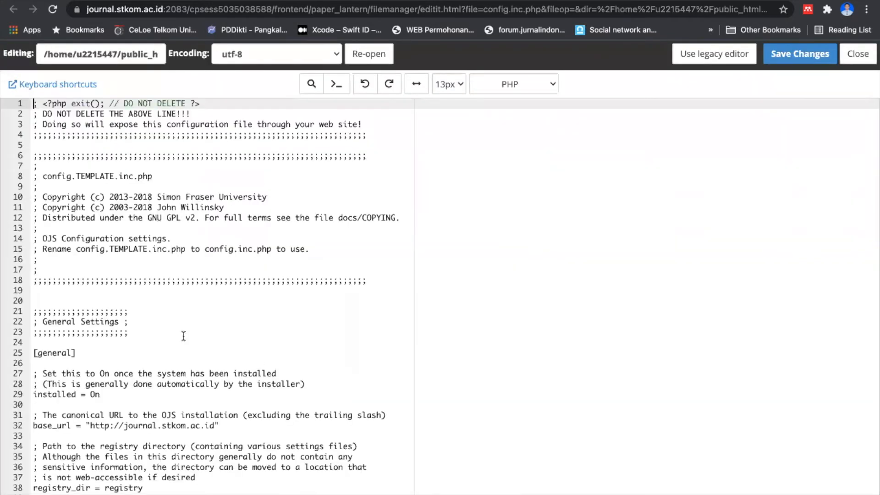
Step: Search config.inc.php for "files" and go through the matches to the File Settings section
{"action": "key", "text": "super+f"}
{"action": "type", "text": "files"}
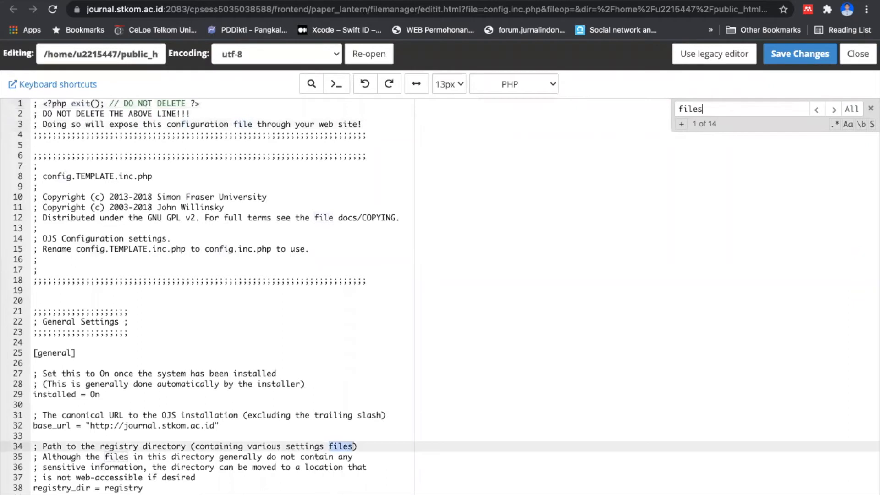
{"action": "key", "text": "Return"}
{"action": "key", "text": "Return"}
{"action": "key", "text": "Return"}
{"action": "key", "text": "Return"}
{"action": "key", "text": "Return"}
{"action": "key", "text": "Return"}
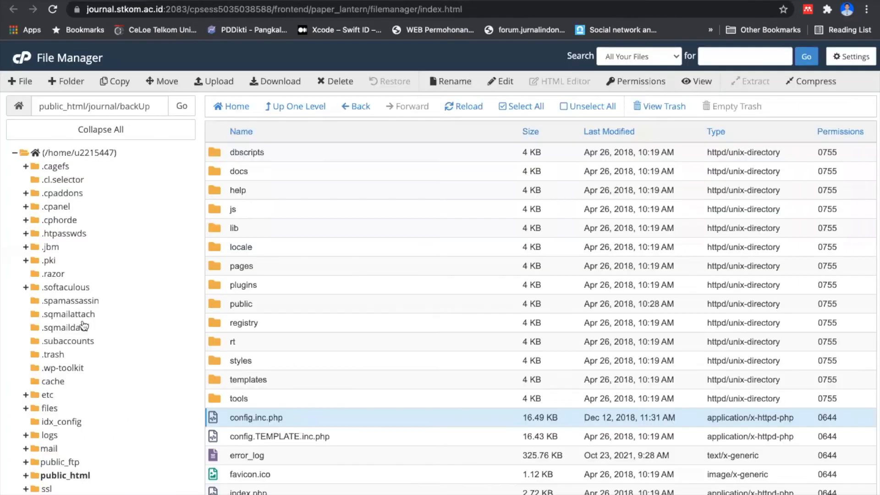
Step: Return to the File Manager and view the contents of the home directory's files folder
{"action": "scroll", "coordinate": [53, 343], "scroll_direction": "down", "scroll_amount": 2}
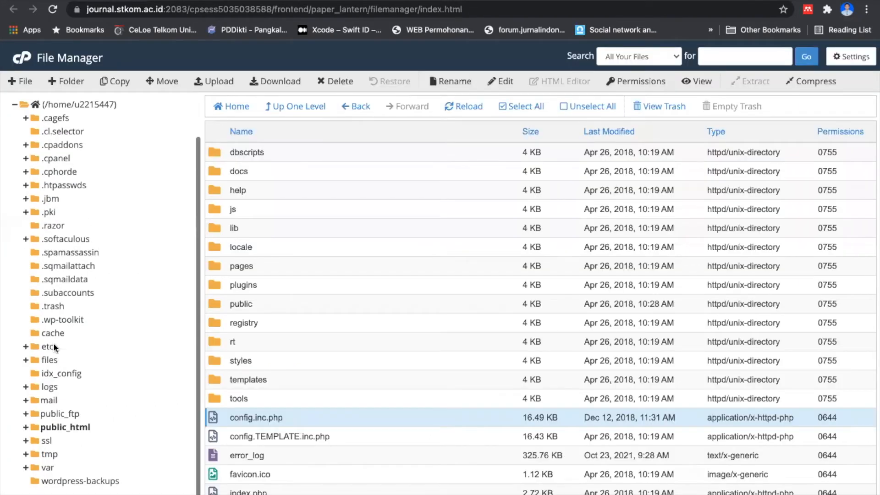
{"action": "left_click", "coordinate": [50, 360]}
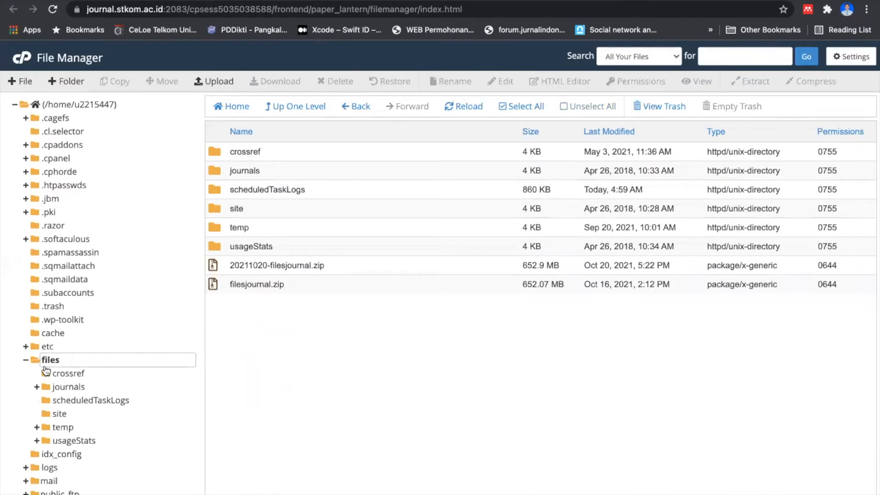
{"action": "scroll", "coordinate": [46, 370], "scroll_direction": "down", "scroll_amount": 2}
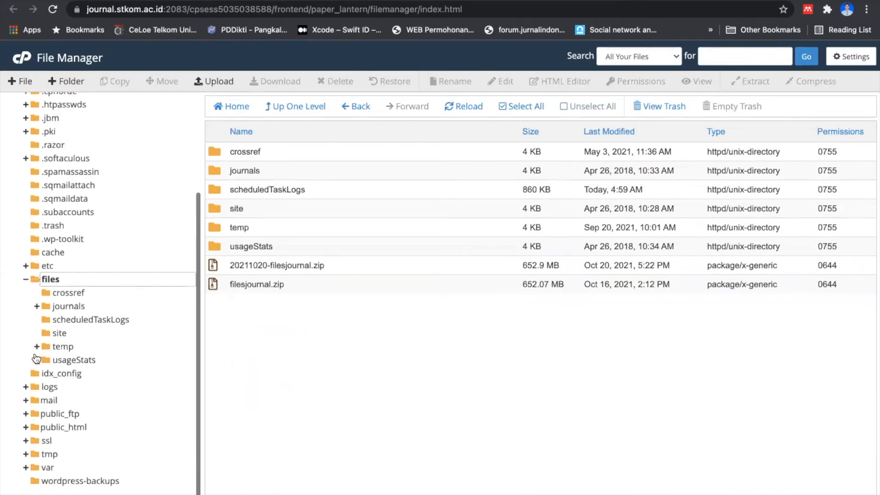
Step: Go back into public_html/journal/backUp and look through its contents
{"action": "left_click", "coordinate": [65, 427]}
{"action": "scroll", "coordinate": [286, 314], "scroll_direction": "down", "scroll_amount": 5}
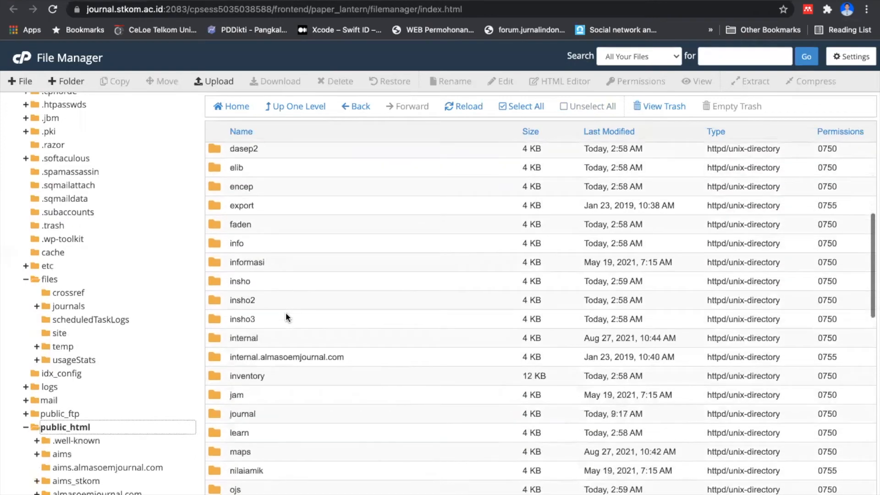
{"action": "scroll", "coordinate": [294, 318], "scroll_direction": "down", "scroll_amount": 1}
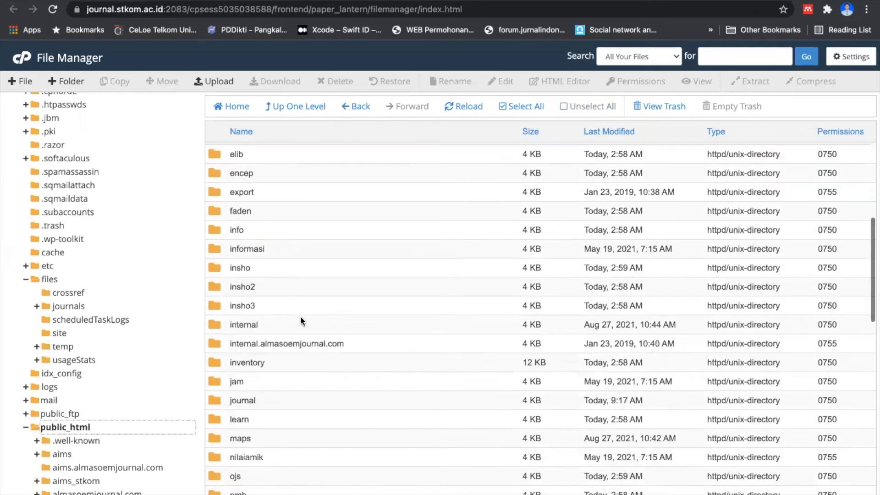
{"action": "double_click", "coordinate": [284, 401]}
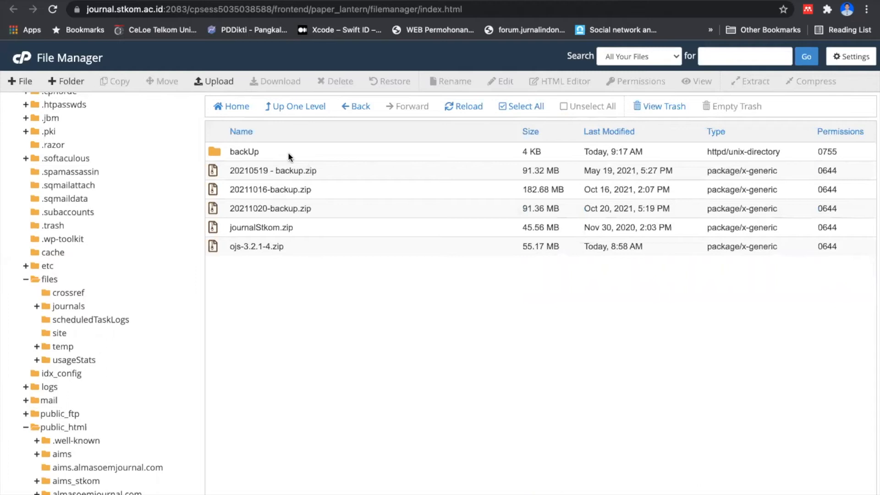
{"action": "double_click", "coordinate": [287, 153]}
{"action": "scroll", "coordinate": [293, 248], "scroll_direction": "down", "scroll_amount": 3}
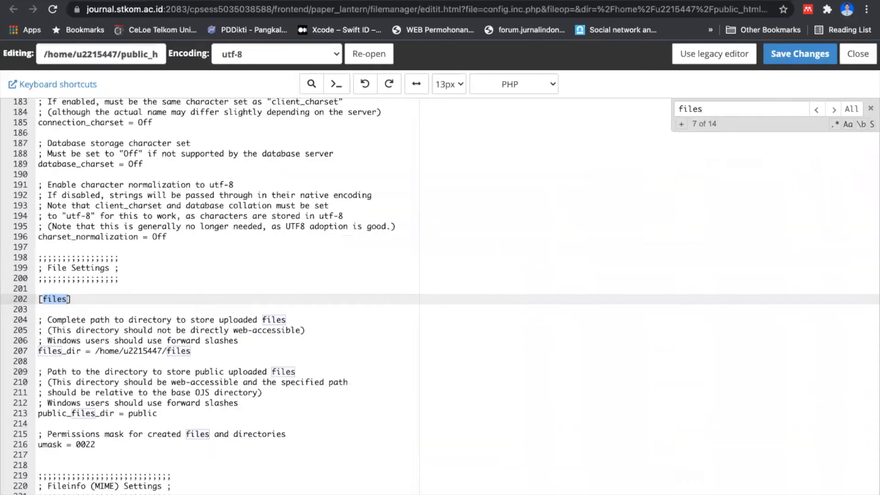
Step: Return to the config.inc.php editor, search for "databa" and examine the database settings for the database name
{"action": "type", "text": "data"}
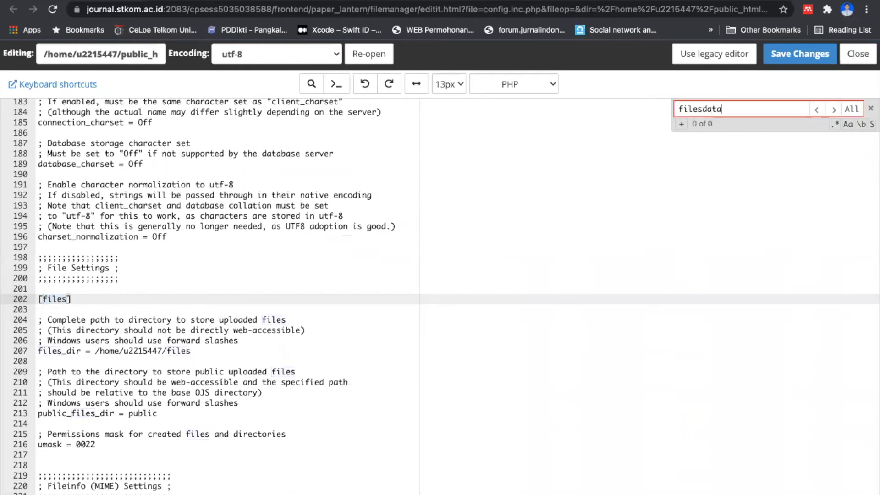
{"action": "key", "text": "BackSpace"}
{"action": "key", "text": "BackSpace"}
{"action": "key", "text": "BackSpace"}
{"action": "key", "text": "BackSpace"}
{"action": "key", "text": "BackSpace"}
{"action": "key", "text": "BackSpace"}
{"action": "key", "text": "BackSpace"}
{"action": "key", "text": "BackSpace"}
{"action": "key", "text": "BackSpace"}
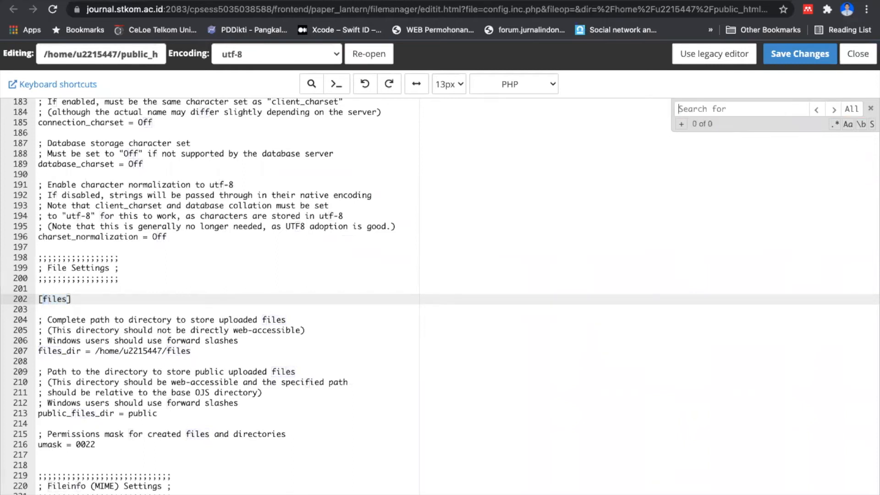
{"action": "type", "text": "databe"}
{"action": "key", "text": "BackSpace"}
{"action": "type", "text": "a"}
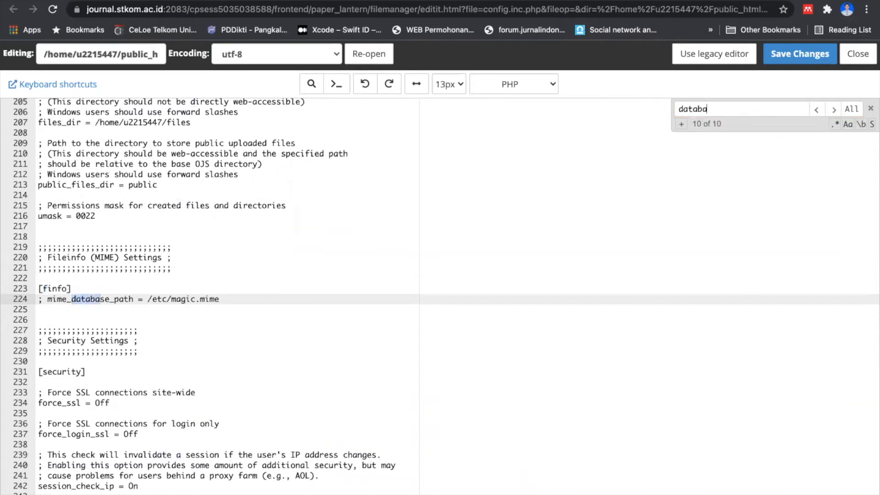
{"action": "key", "text": "Return"}
{"action": "scroll", "coordinate": [216, 291], "scroll_direction": "down", "scroll_amount": 5}
{"action": "scroll", "coordinate": [216, 291], "scroll_direction": "up", "scroll_amount": 2}
{"action": "scroll", "coordinate": [216, 291], "scroll_direction": "down", "scroll_amount": 1}
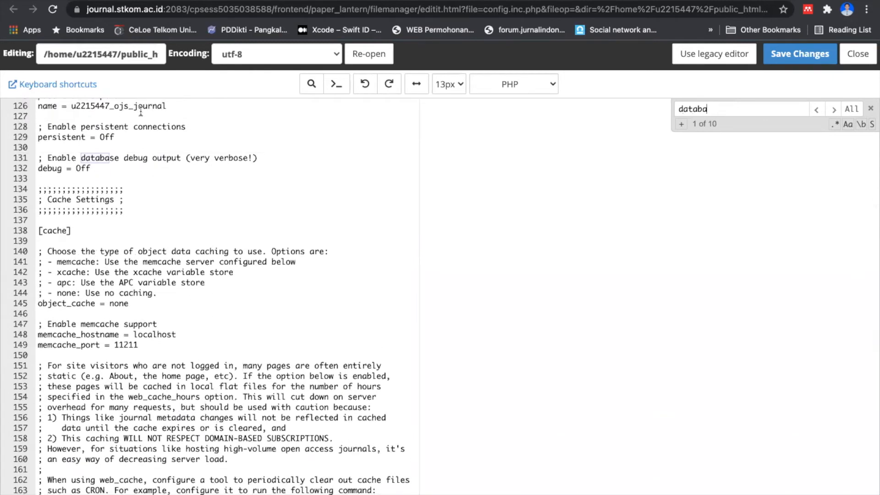
Step: Open phpMyAdmin from the cPanel home page and open the export options for the ojs_journal database
{"action": "left_click", "coordinate": [113, 1]}
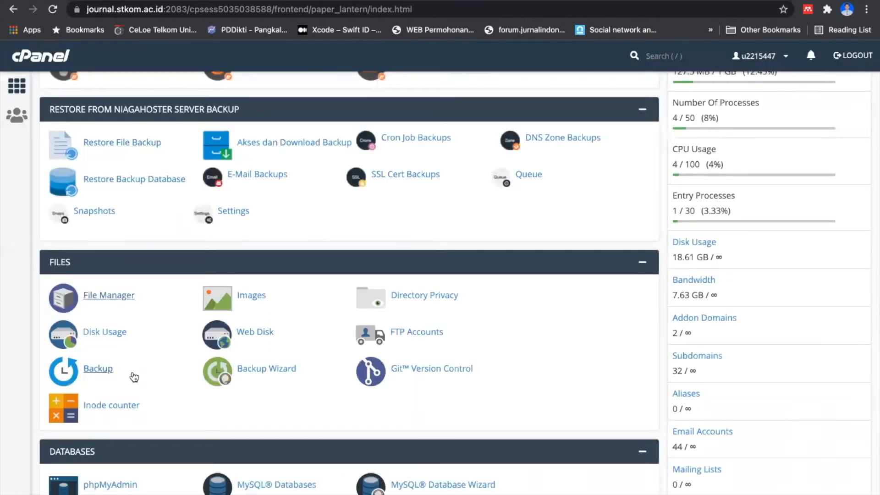
{"action": "scroll", "coordinate": [132, 375], "scroll_direction": "down", "scroll_amount": 4}
{"action": "left_click", "coordinate": [121, 341]}
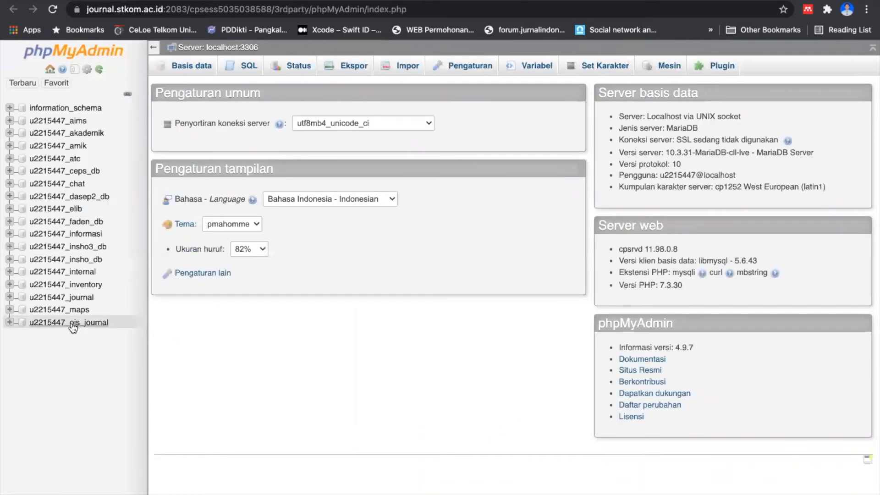
{"action": "left_click", "coordinate": [72, 325]}
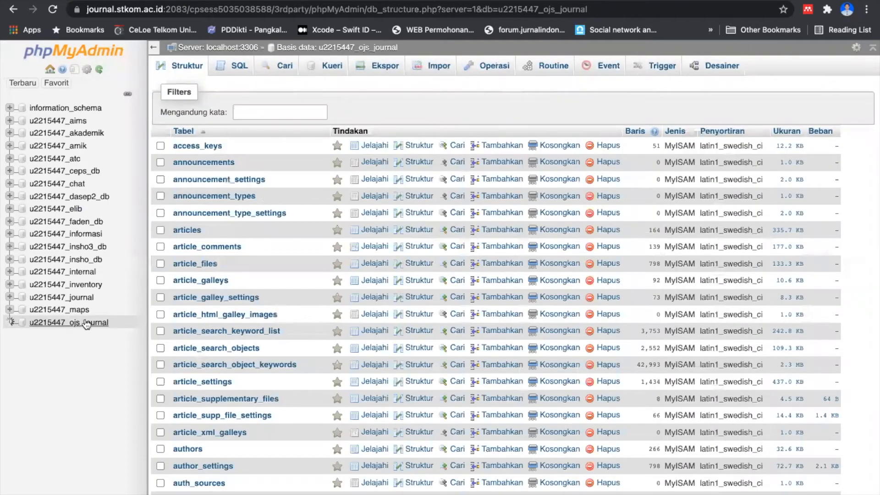
{"action": "left_click", "coordinate": [376, 71]}
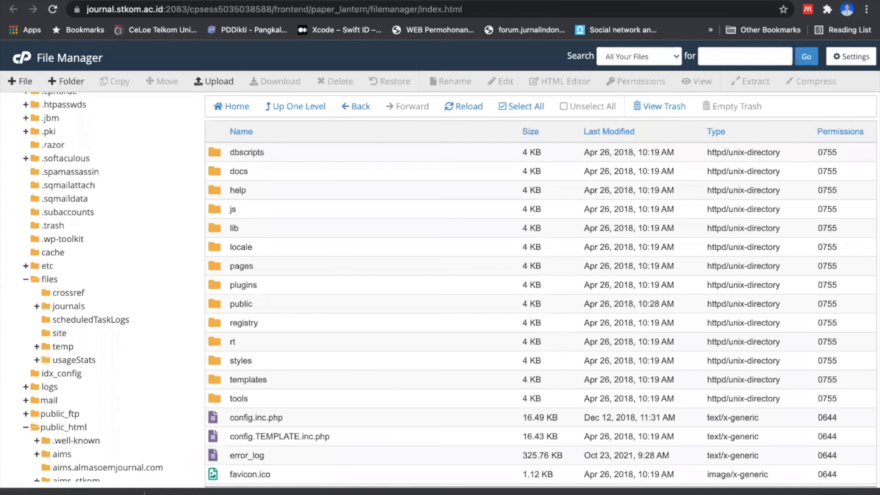
Step: Switch to the File Manager and return from the backUp folder to the journal folder
{"action": "scroll", "coordinate": [285, 342], "scroll_direction": "up", "scroll_amount": 3}
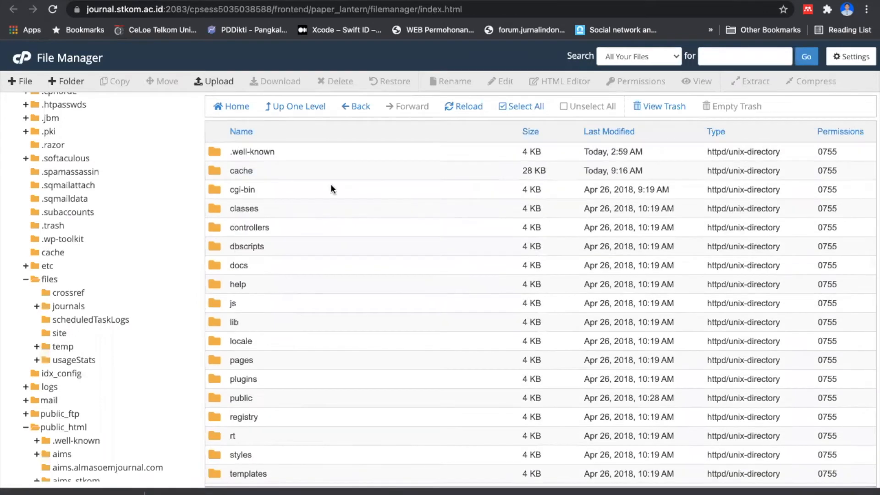
{"action": "left_click", "coordinate": [355, 106]}
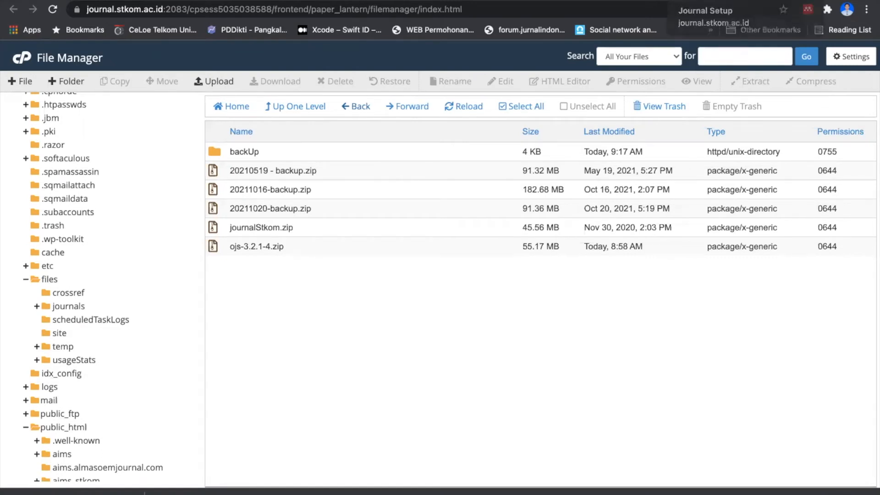
Step: Switch to the Journal Setup browser page and search Google for "download ojs 3"
{"action": "left_click", "coordinate": [706, 0]}
{"action": "left_click", "coordinate": [650, 4]}
{"action": "type", "text": "ow"}
{"action": "key", "text": "BackSpace"}
{"action": "key", "text": "BackSpace"}
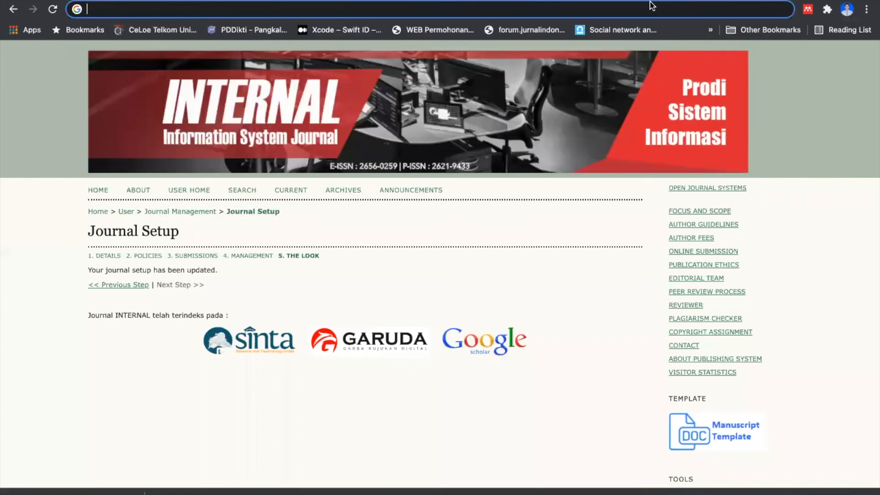
{"action": "type", "text": "download o"}
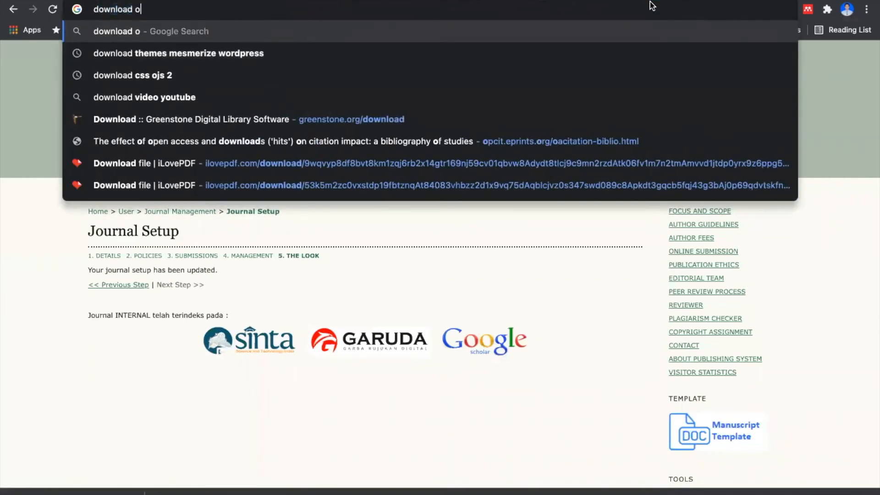
{"action": "type", "text": "js 3"}
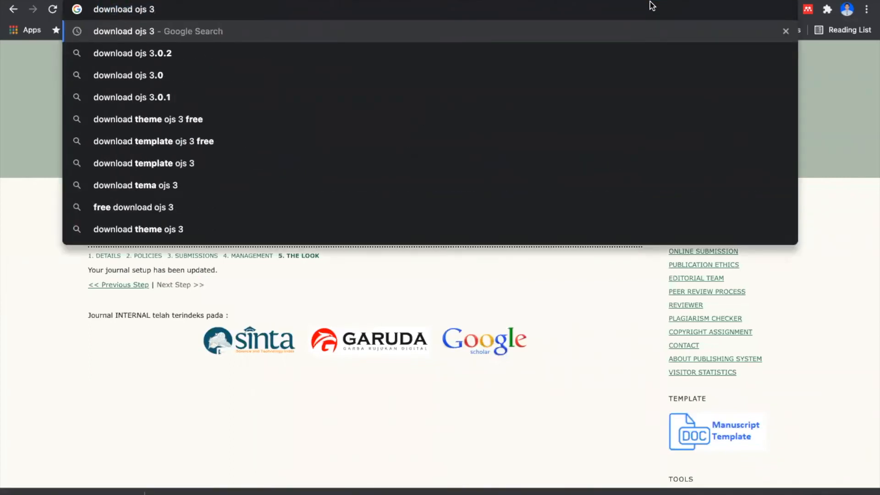
{"action": "key", "text": "Return"}
Step: Open the Public Knowledge Project download page and examine the OJS 3.X system requirements and available releases
{"action": "left_click", "coordinate": [205, 177]}
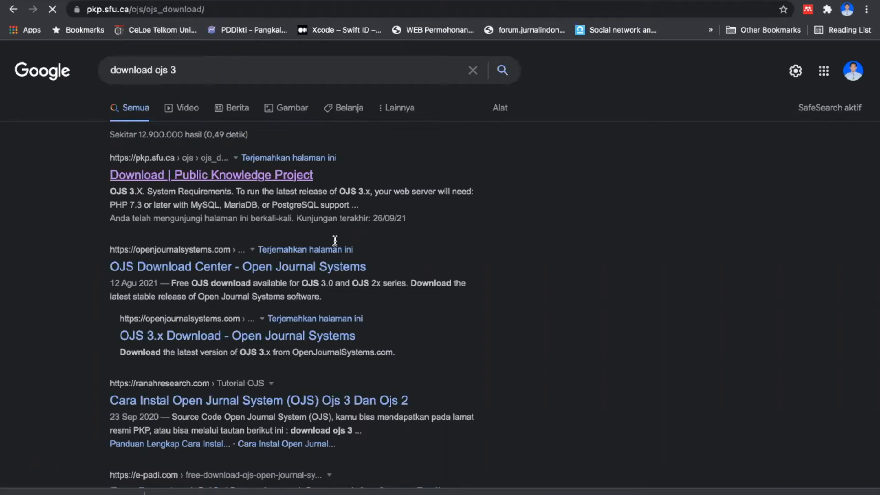
{"action": "scroll", "coordinate": [280, 239], "scroll_direction": "down", "scroll_amount": 8}
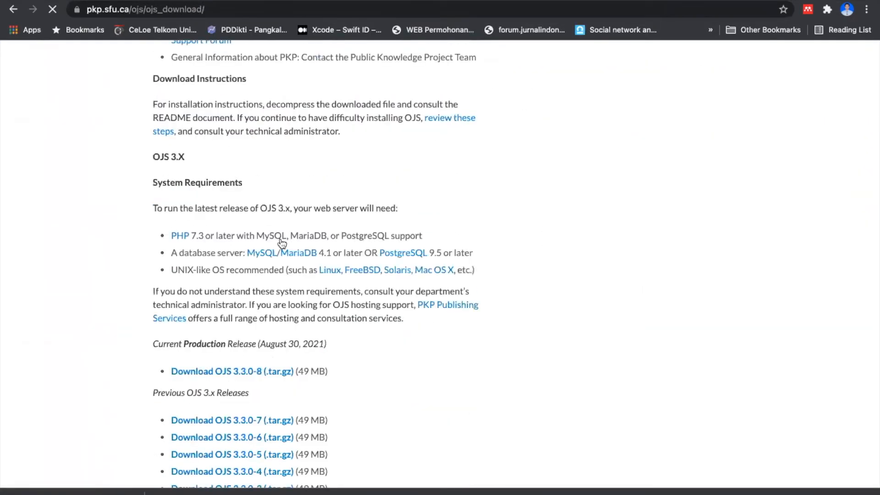
{"action": "scroll", "coordinate": [281, 243], "scroll_direction": "down", "scroll_amount": 3}
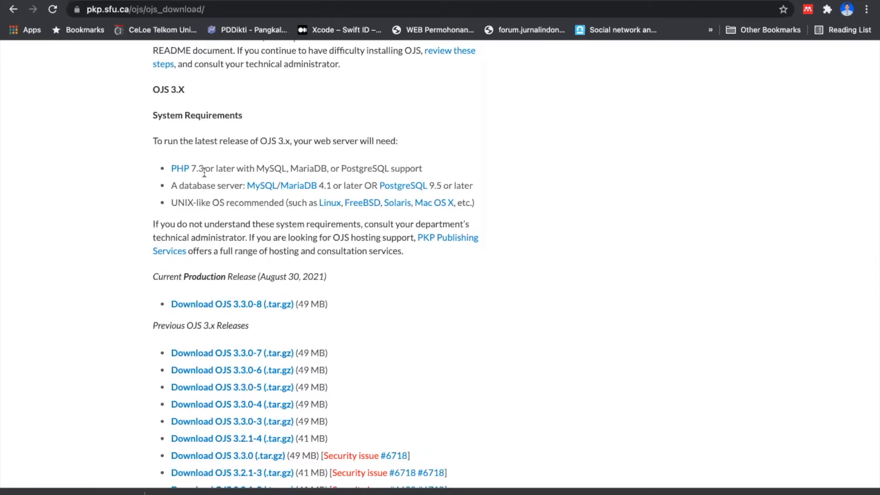
Step: Compare the OJS 2.X system requirements with the OJS 3.X system requirements on the download page
{"action": "scroll", "coordinate": [204, 171], "scroll_direction": "down", "scroll_amount": 20}
{"action": "scroll", "coordinate": [203, 171], "scroll_direction": "down", "scroll_amount": 5}
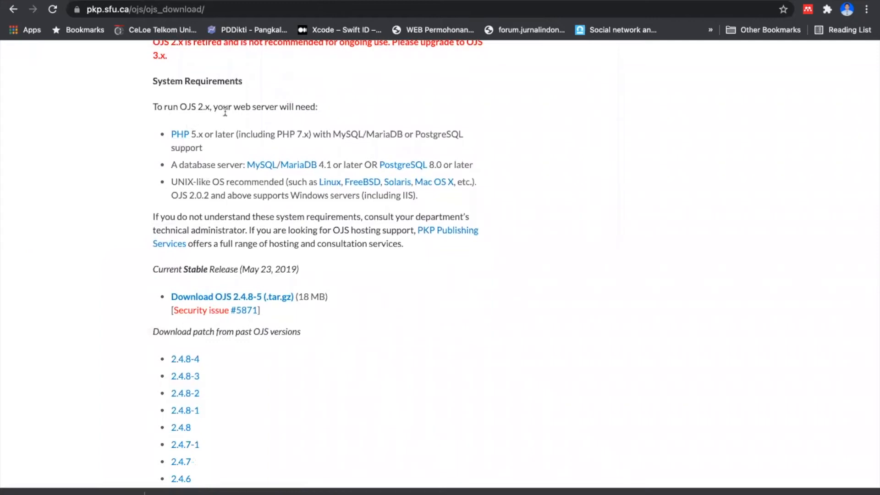
{"action": "scroll", "coordinate": [257, 156], "scroll_direction": "down", "scroll_amount": 2}
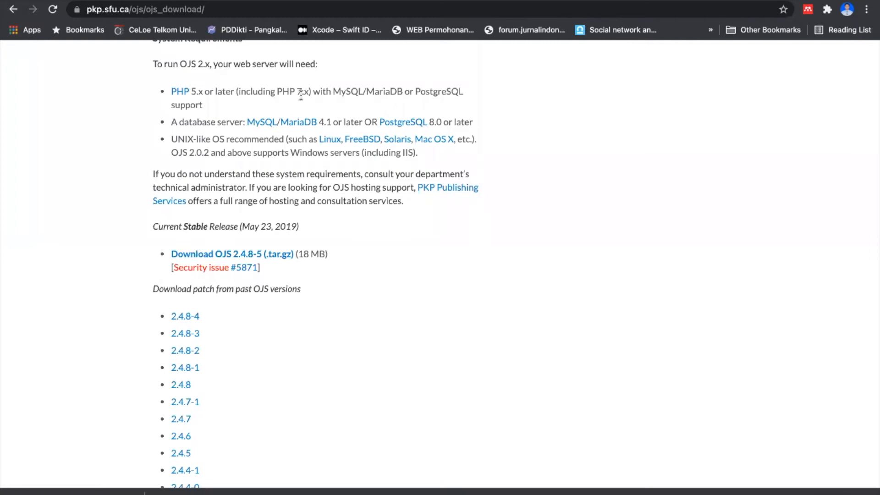
{"action": "scroll", "coordinate": [302, 168], "scroll_direction": "up", "scroll_amount": 12}
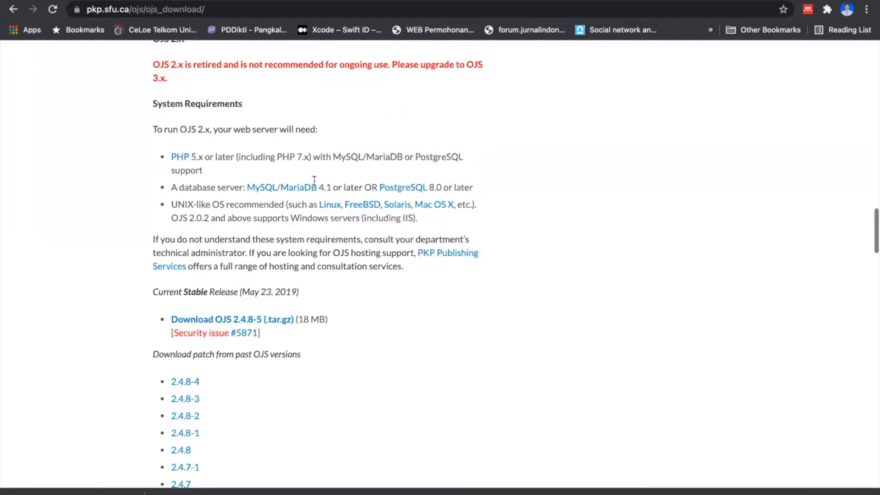
{"action": "scroll", "coordinate": [319, 186], "scroll_direction": "up", "scroll_amount": 12}
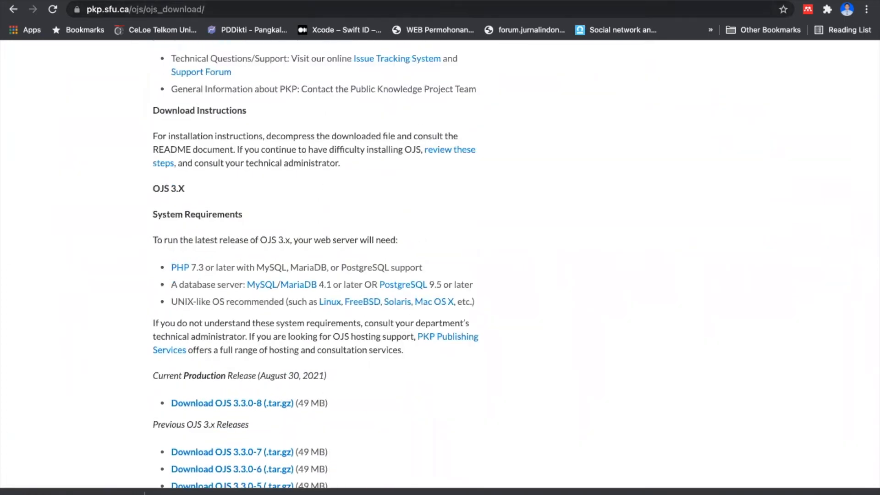
Step: Switch to the cPanel PHP Selector and set PHP 7.4 as the current version
{"action": "left_click", "coordinate": [110, 0]}
{"action": "scroll", "coordinate": [123, 293], "scroll_direction": "down", "scroll_amount": 15}
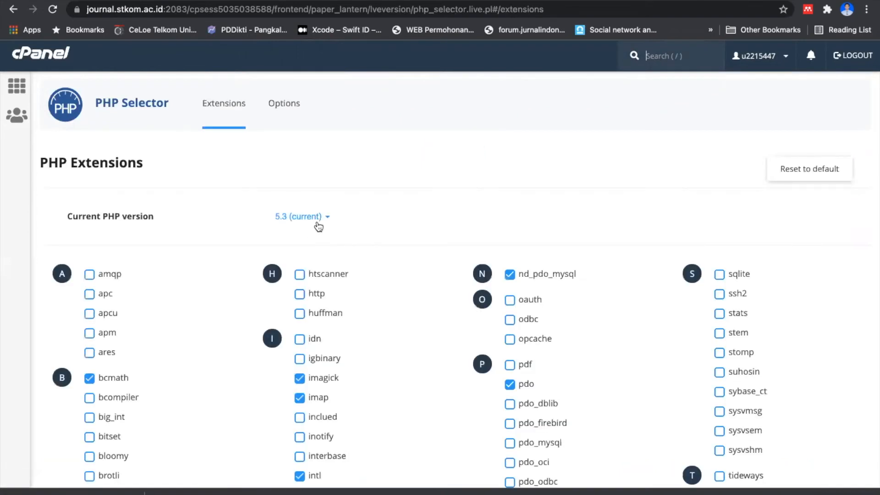
{"action": "left_click", "coordinate": [316, 219]}
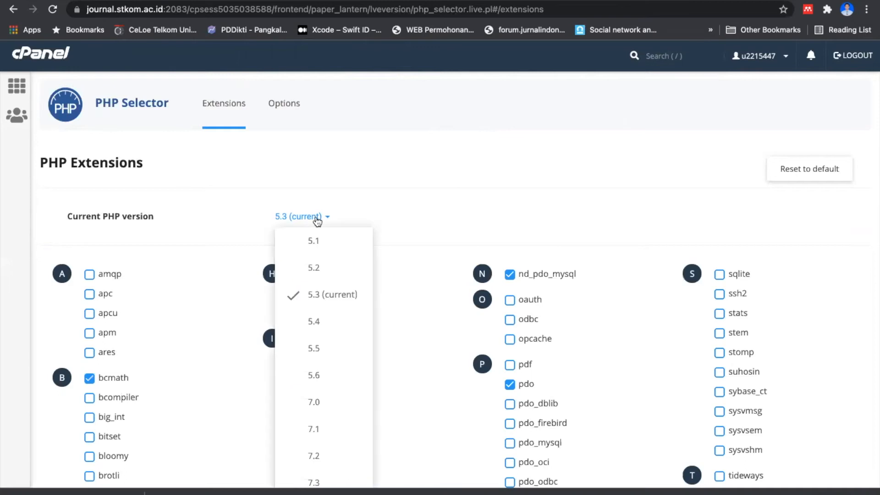
{"action": "scroll", "coordinate": [321, 302], "scroll_direction": "down", "scroll_amount": 4}
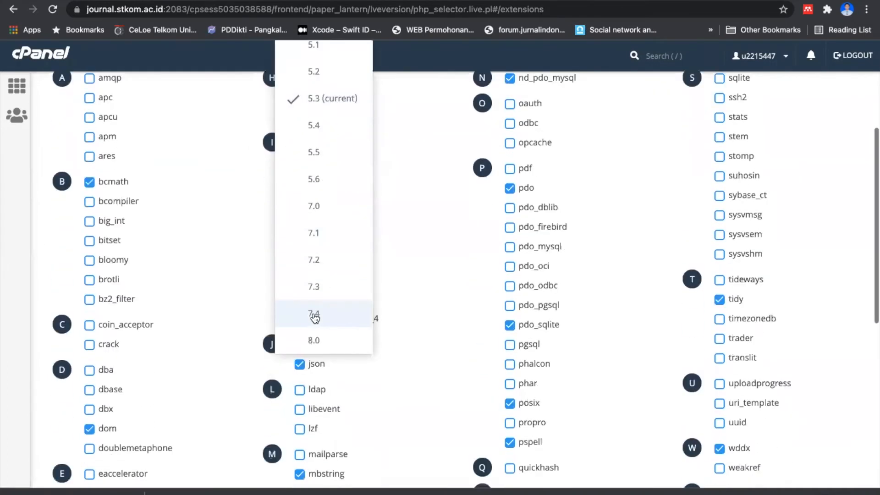
{"action": "left_click", "coordinate": [316, 314]}
{"action": "scroll", "coordinate": [356, 257], "scroll_direction": "up", "scroll_amount": 5}
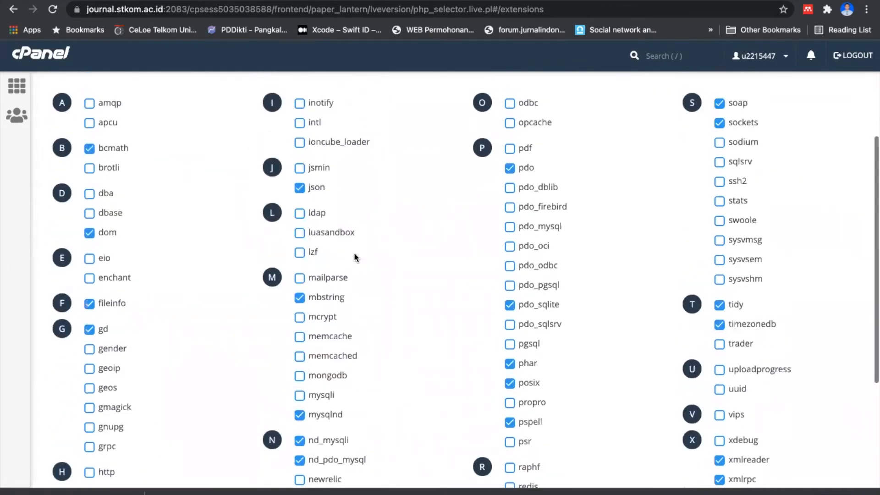
{"action": "left_click", "coordinate": [331, 223]}
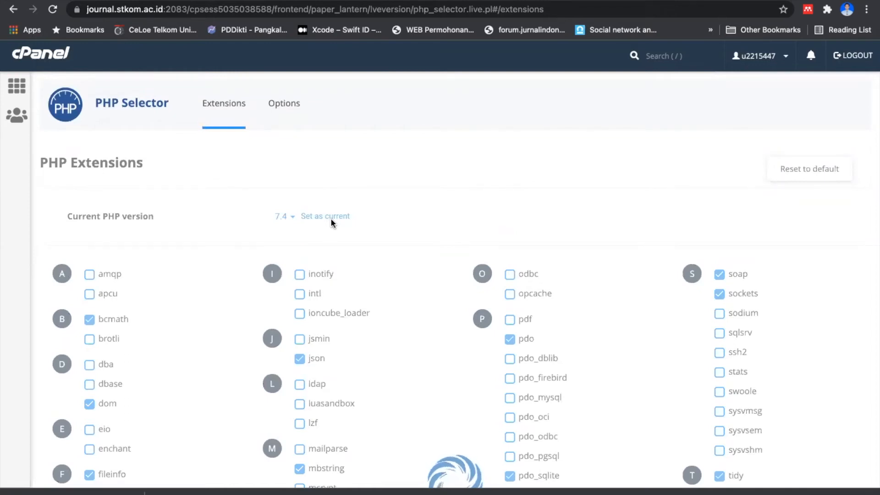
{"action": "scroll", "coordinate": [332, 224], "scroll_direction": "down", "scroll_amount": 5}
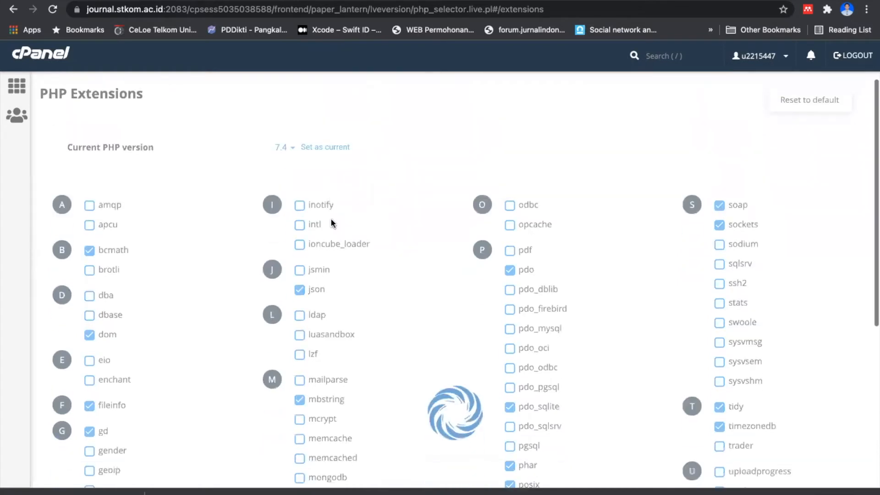
{"action": "scroll", "coordinate": [332, 223], "scroll_direction": "up", "scroll_amount": 4}
{"action": "scroll", "coordinate": [333, 223], "scroll_direction": "up", "scroll_amount": 2}
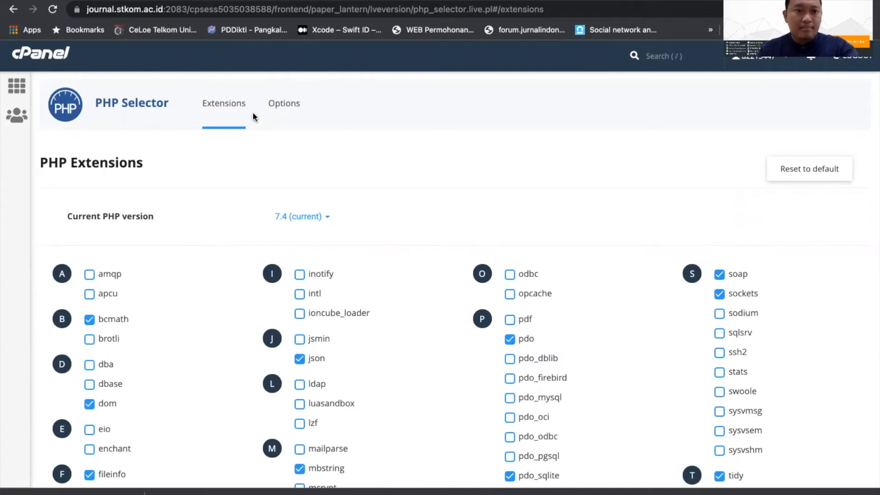
Step: In the PHP options, set max_execution_time to 900 and max_input_time to 600
{"action": "left_click", "coordinate": [290, 104]}
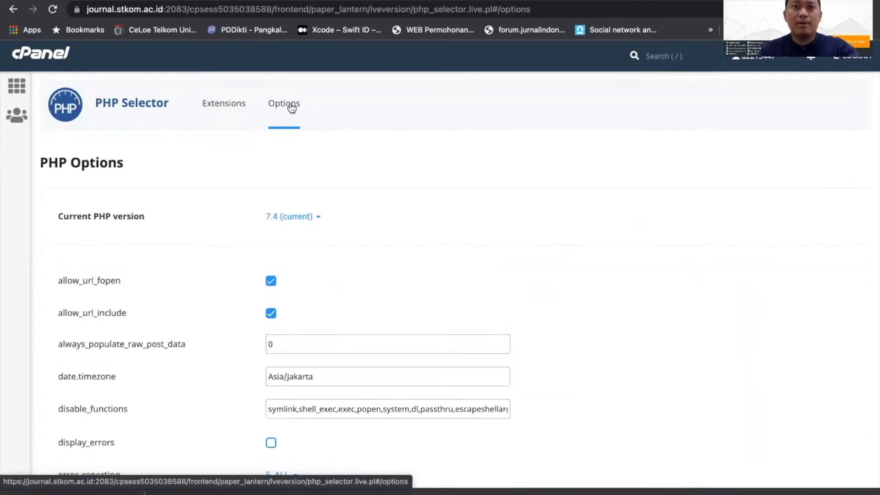
{"action": "scroll", "coordinate": [328, 174], "scroll_direction": "down", "scroll_amount": 6}
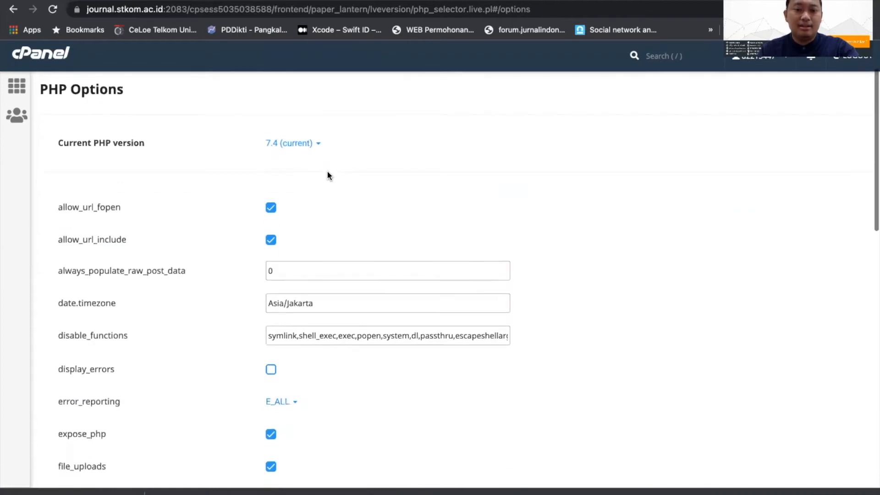
{"action": "scroll", "coordinate": [328, 175], "scroll_direction": "down", "scroll_amount": 6}
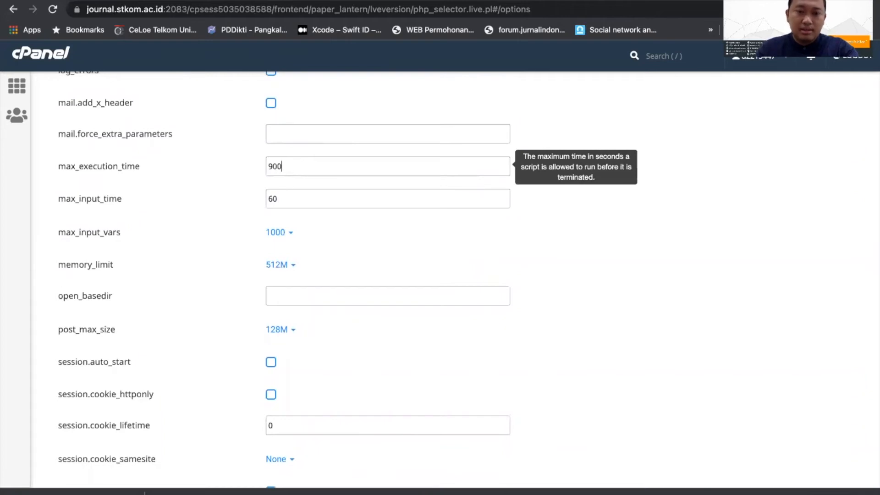
{"action": "left_click", "coordinate": [284, 199]}
{"action": "type", "text": "0"}
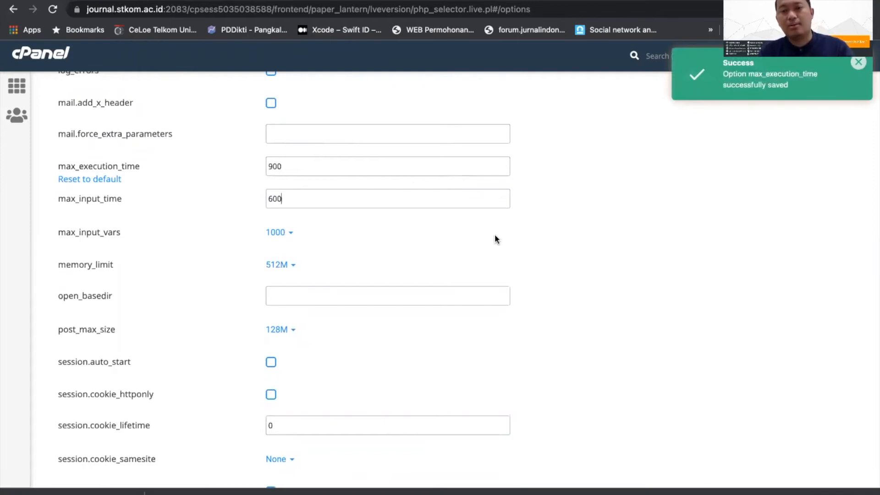
{"action": "left_click", "coordinate": [545, 244]}
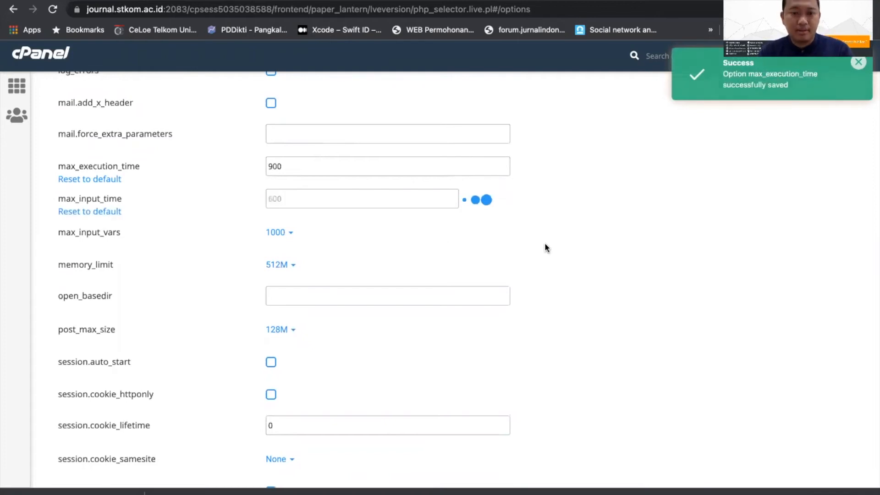
{"action": "scroll", "coordinate": [603, 239], "scroll_direction": "down", "scroll_amount": 5}
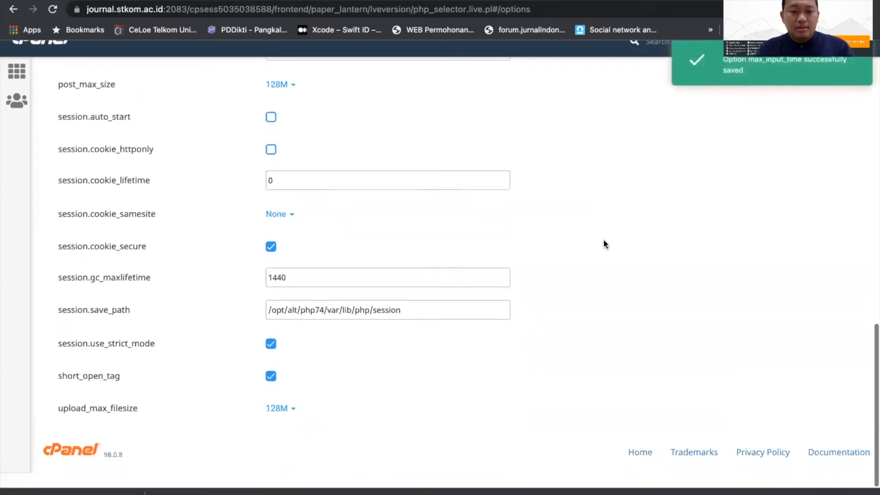
{"action": "scroll", "coordinate": [605, 243], "scroll_direction": "up", "scroll_amount": 15}
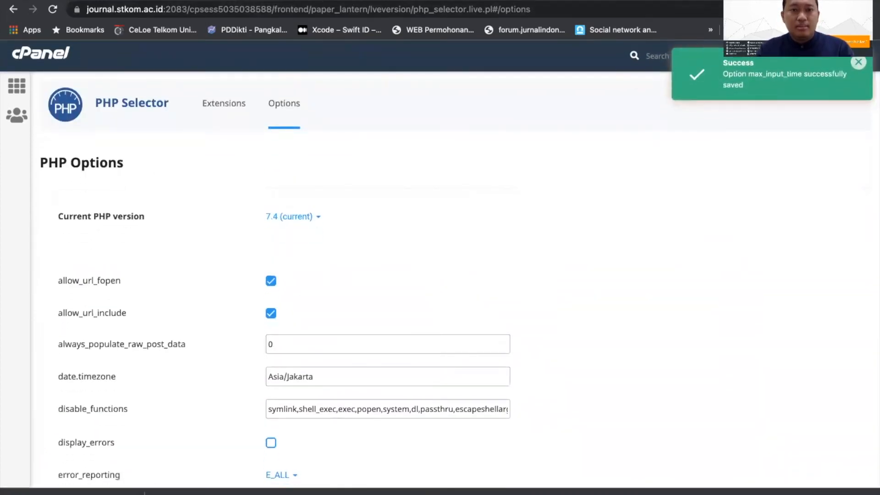
Step: Switch to the File Manager, select ojs-3.2.1-4.zip, and view the upload page for the journal folder before returning to the file list
{"action": "key", "text": "ctrl+Tab"}
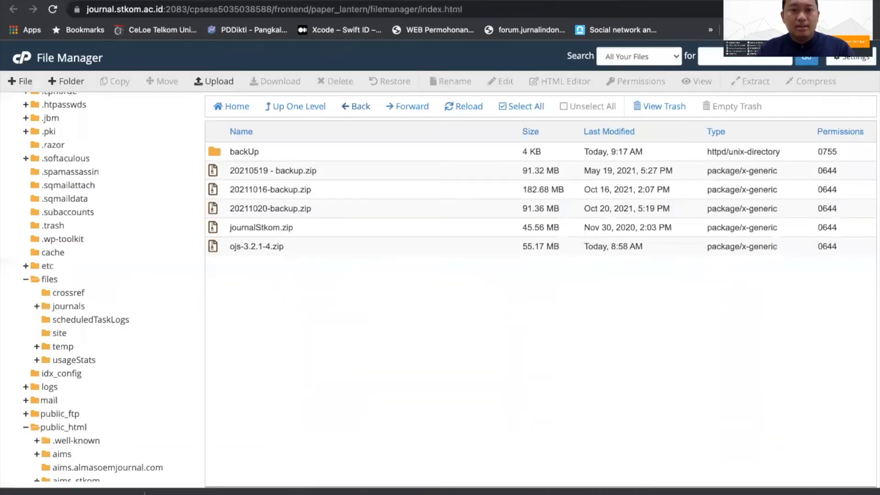
{"action": "left_click", "coordinate": [288, 246]}
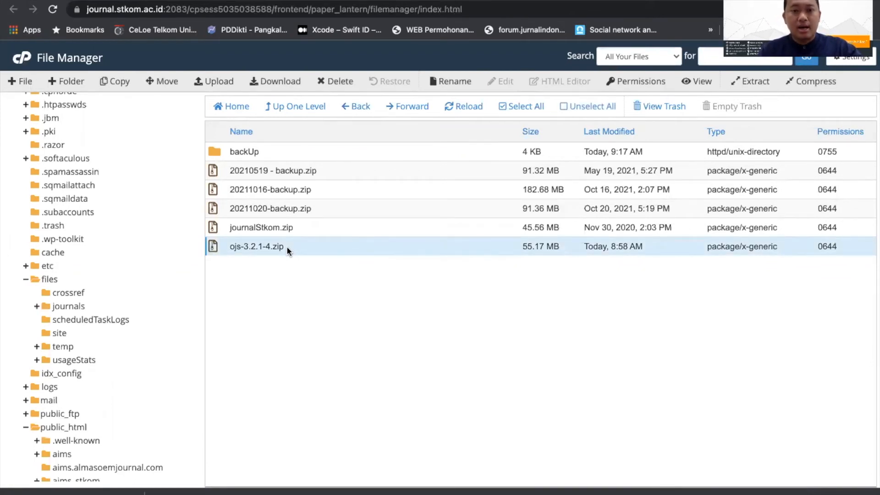
{"action": "left_click", "coordinate": [214, 81]}
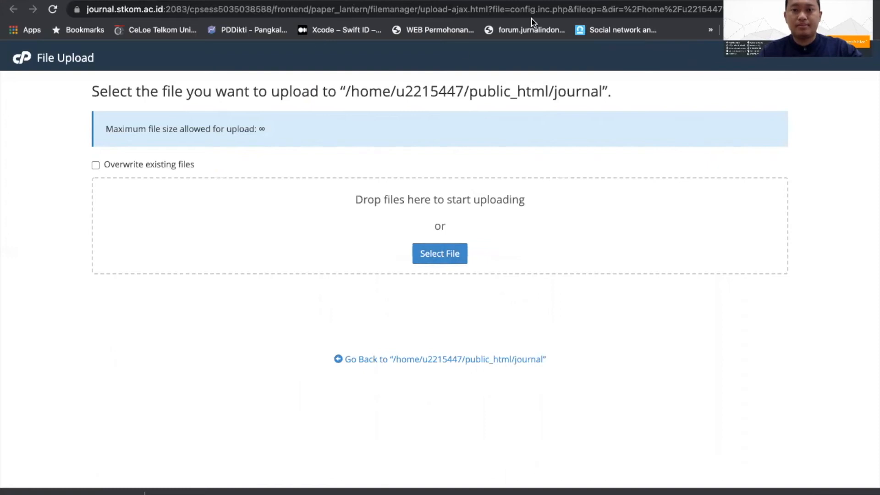
{"action": "mouse_move", "coordinate": [295, 1]}
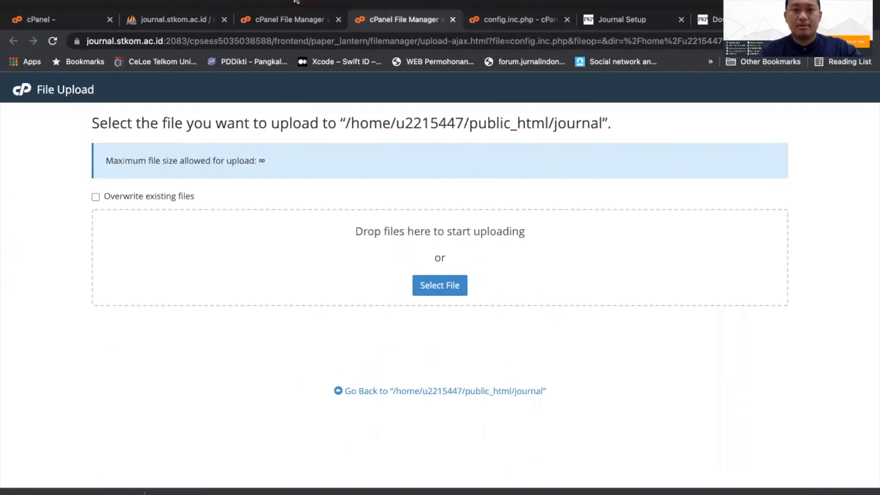
{"action": "left_click", "coordinate": [280, 24]}
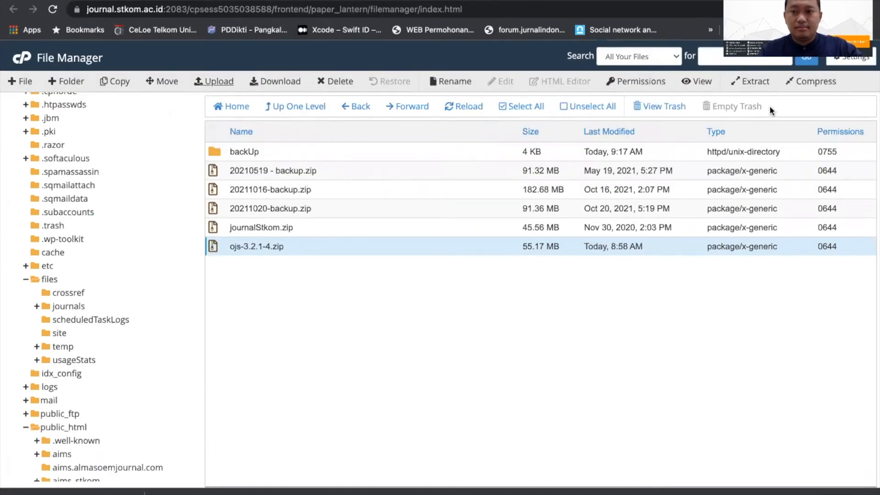
Step: Extract ojs-3.2.1-4.zip into /public_html/journal and dismiss the extraction results
{"action": "left_click", "coordinate": [754, 82]}
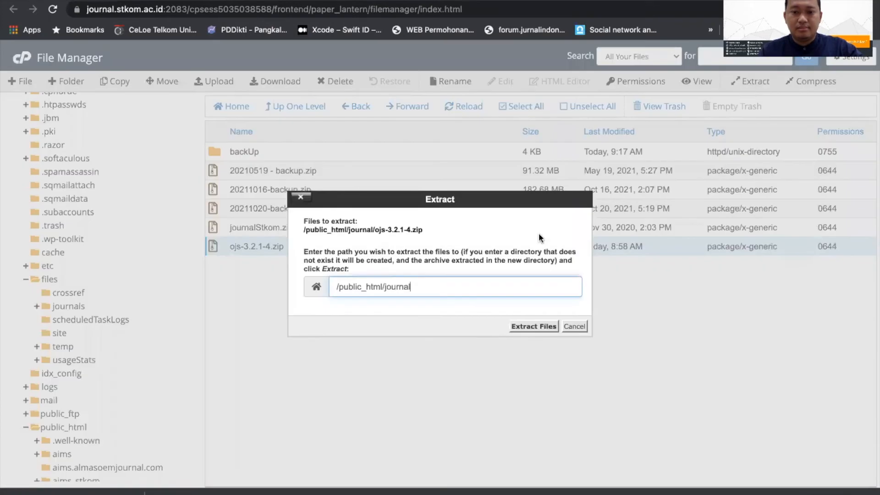
{"action": "left_click", "coordinate": [528, 327]}
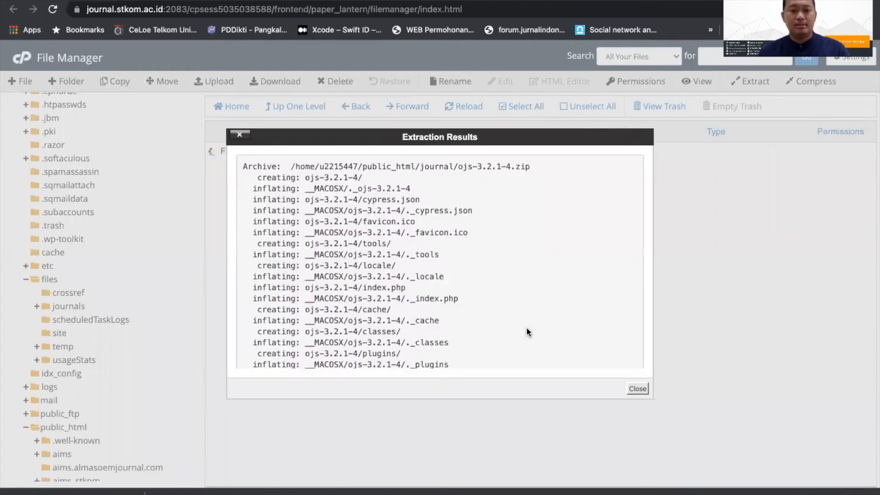
{"action": "left_click", "coordinate": [637, 390]}
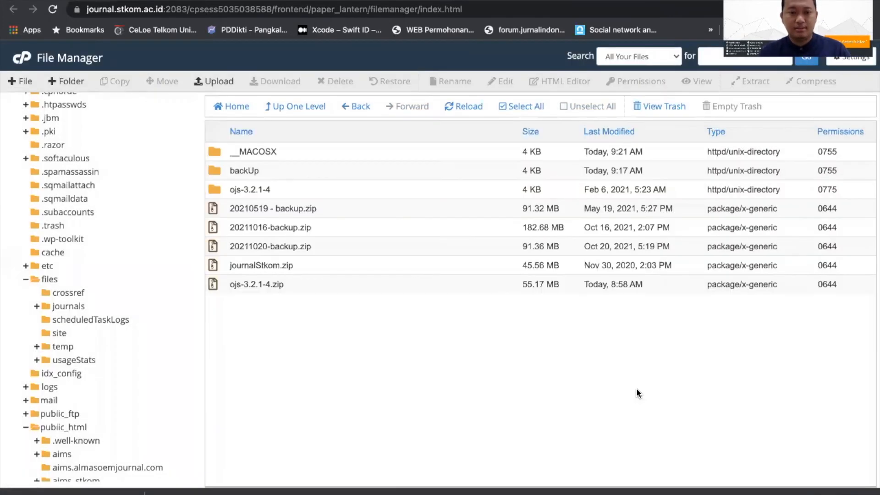
Step: Open the extracted ojs-3.2.1-4 folder and look through its contents
{"action": "left_click", "coordinate": [338, 152]}
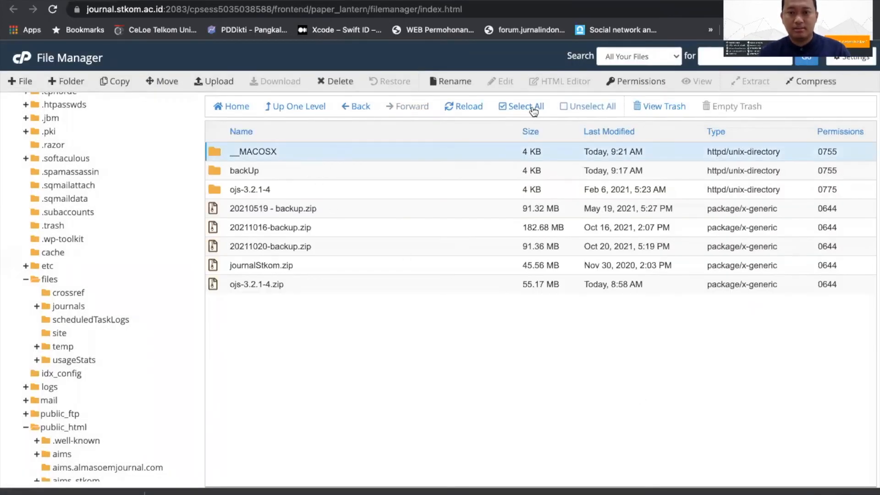
{"action": "double_click", "coordinate": [302, 189]}
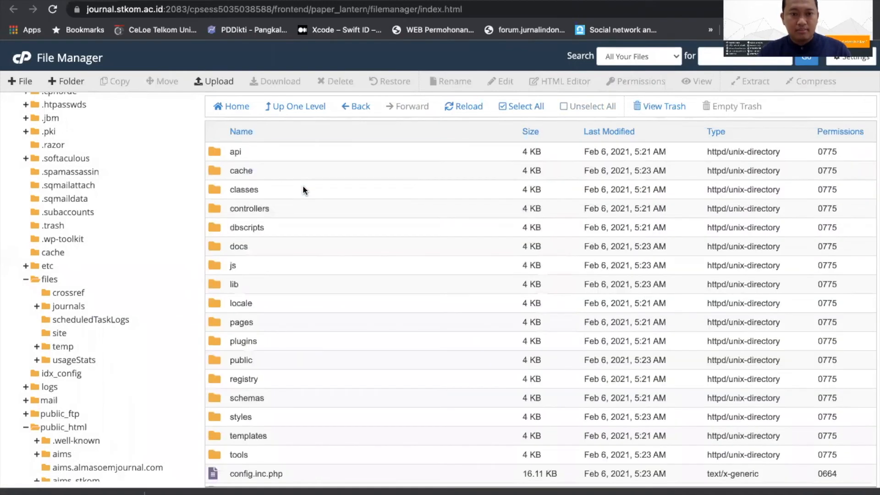
{"action": "scroll", "coordinate": [289, 245], "scroll_direction": "down", "scroll_amount": 3}
{"action": "scroll", "coordinate": [290, 243], "scroll_direction": "up", "scroll_amount": 5}
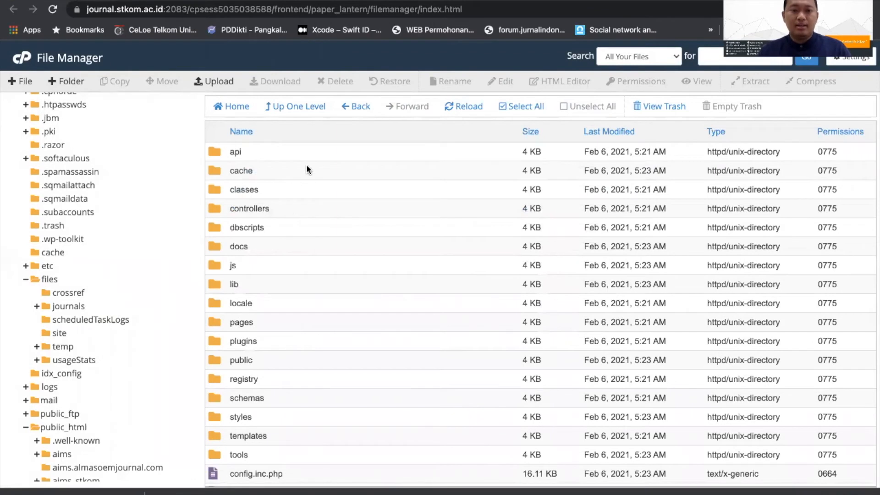
Step: Move everything in ojs-3.2.1-4 except the public folder and config.inc.php into the journal folder
{"action": "left_click", "coordinate": [323, 152]}
{"action": "left_click", "coordinate": [527, 108]}
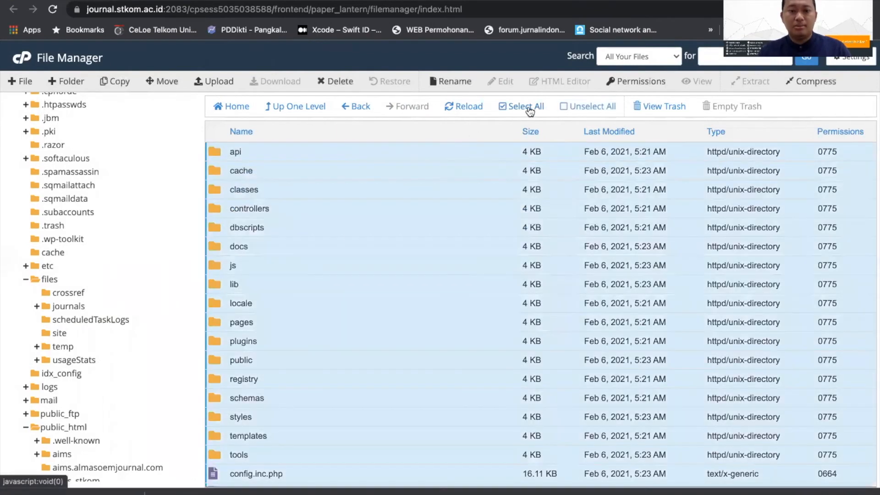
{"action": "left_click", "coordinate": [283, 361], "text": "super"}
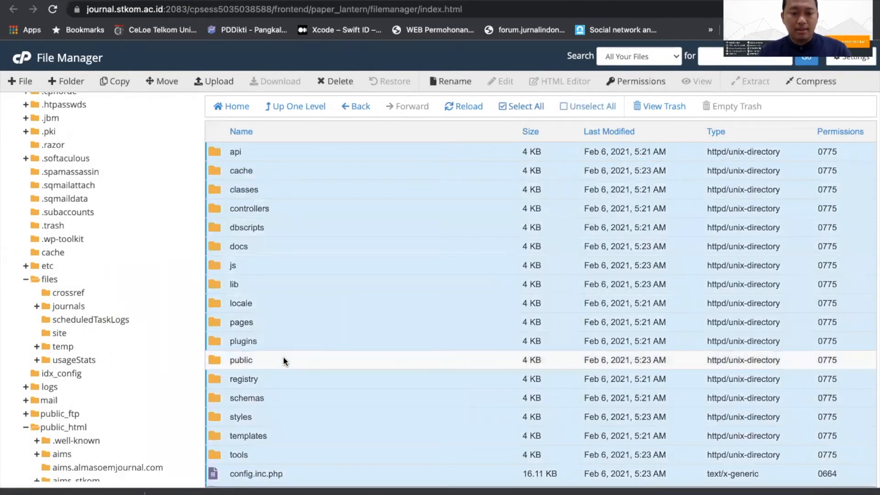
{"action": "scroll", "coordinate": [293, 360], "scroll_direction": "down", "scroll_amount": 3}
{"action": "left_click", "coordinate": [320, 362], "text": "ctrl"}
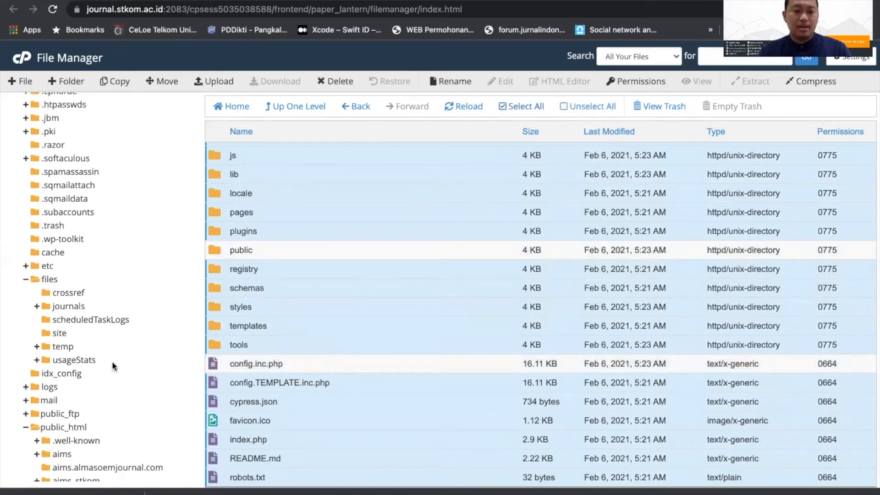
{"action": "scroll", "coordinate": [110, 360], "scroll_direction": "down", "scroll_amount": 6}
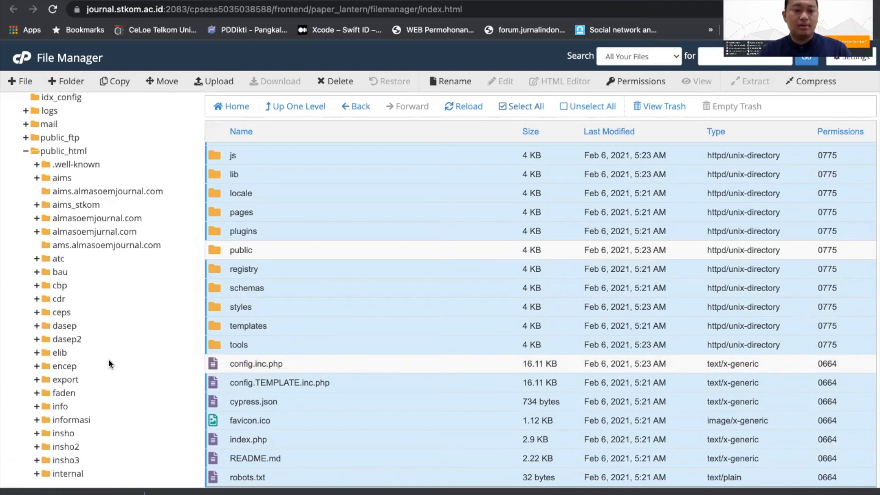
{"action": "scroll", "coordinate": [108, 359], "scroll_direction": "down", "scroll_amount": 7}
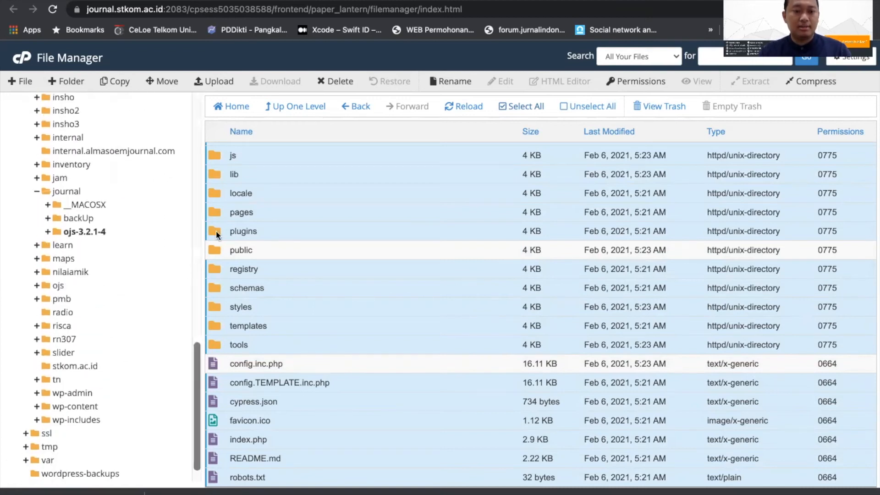
{"action": "left_click_drag", "start_coordinate": [216, 211], "coordinate": [79, 190]}
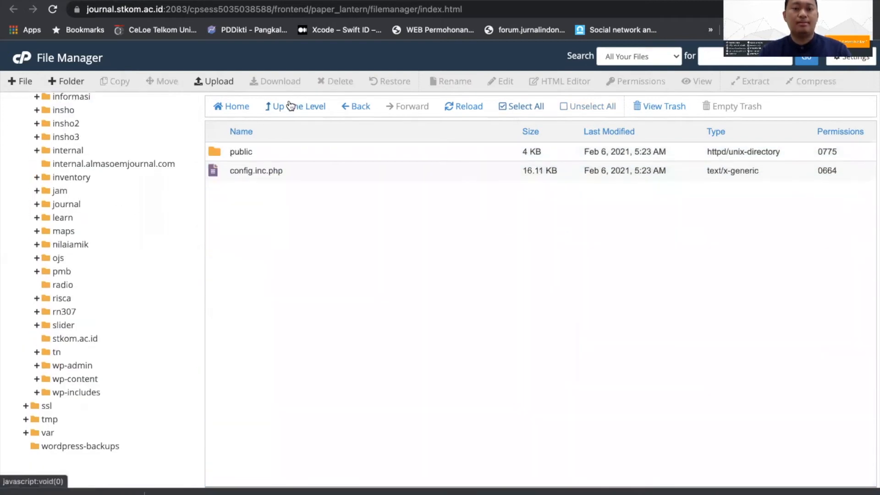
Step: Copy the public folder and config.inc.php from the backUp folder into /public_html/journal/
{"action": "left_click", "coordinate": [290, 106]}
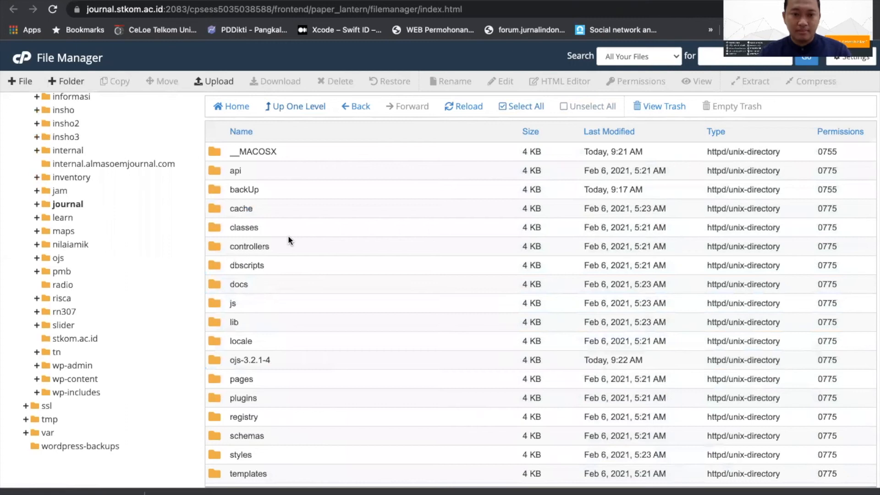
{"action": "scroll", "coordinate": [288, 236], "scroll_direction": "down", "scroll_amount": 3}
{"action": "scroll", "coordinate": [286, 224], "scroll_direction": "up", "scroll_amount": 3}
{"action": "double_click", "coordinate": [303, 186]}
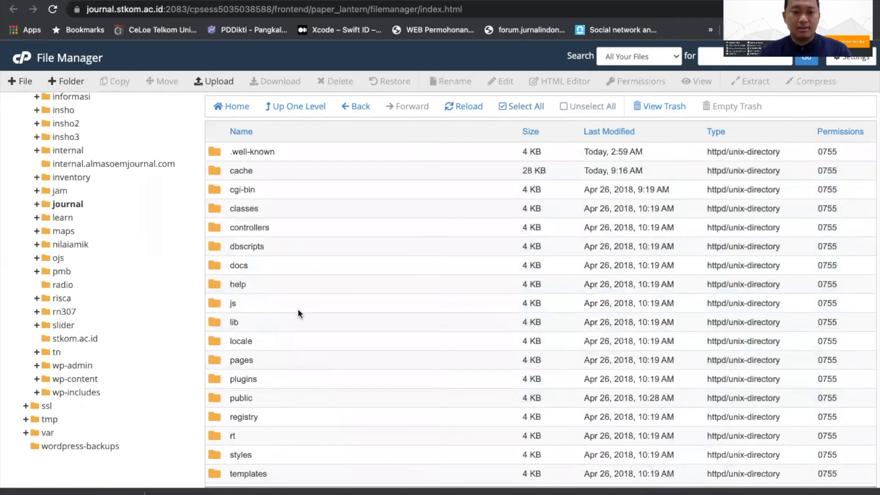
{"action": "scroll", "coordinate": [299, 314], "scroll_direction": "down", "scroll_amount": 5}
{"action": "left_click", "coordinate": [265, 270]}
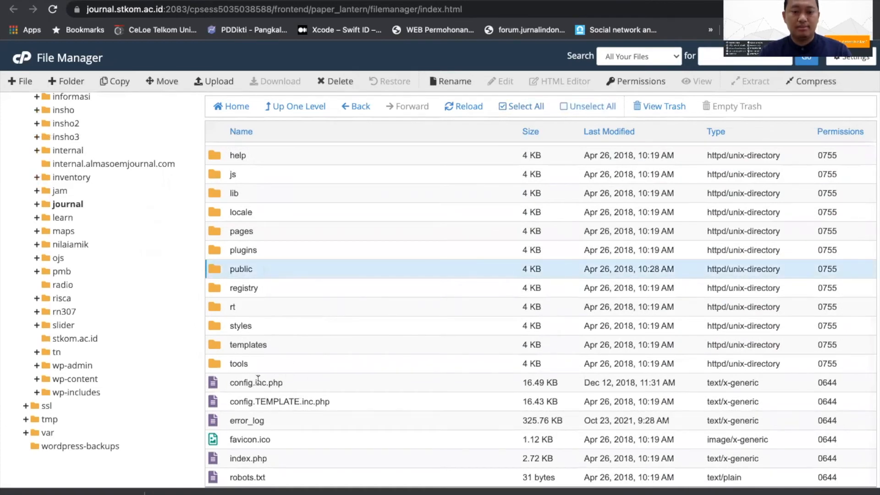
{"action": "left_click", "coordinate": [223, 384], "text": "super"}
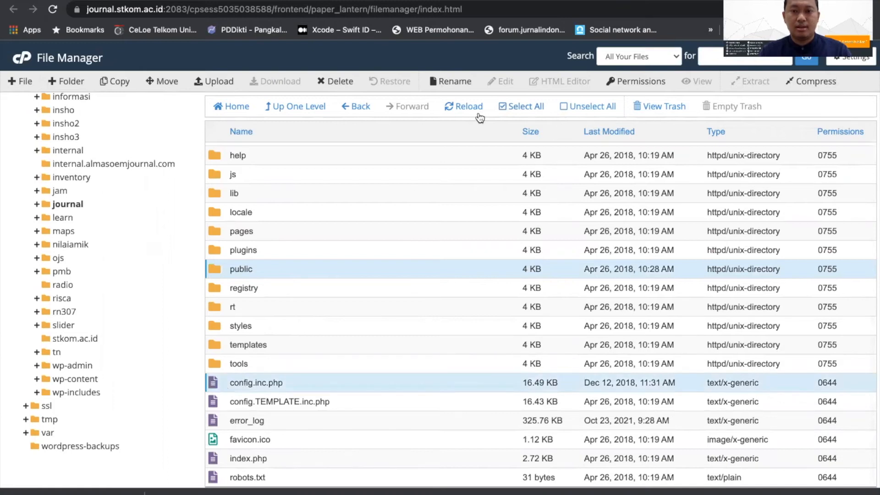
{"action": "left_click", "coordinate": [110, 81]}
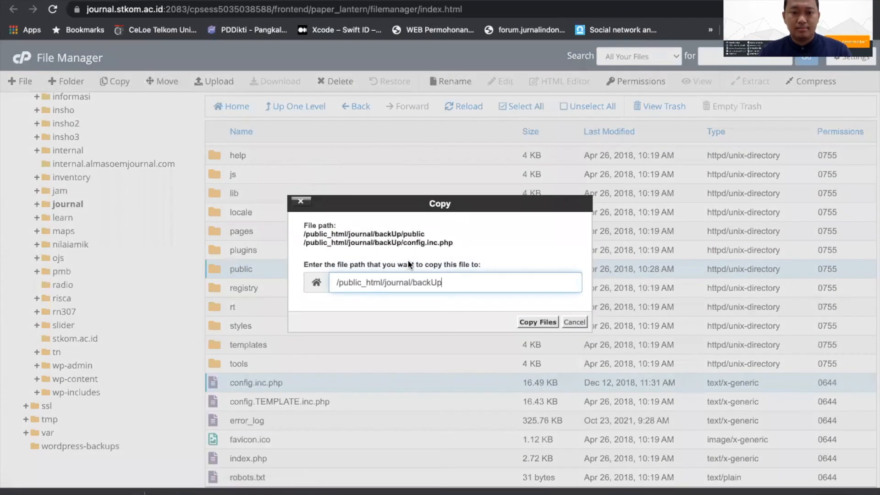
{"action": "double_click", "coordinate": [414, 282]}
{"action": "key", "text": "BackSpace"}
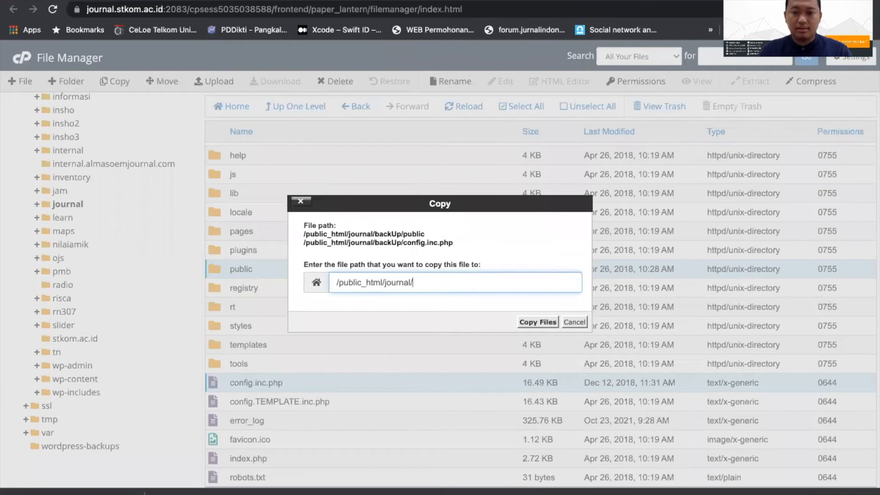
{"action": "left_click", "coordinate": [538, 323]}
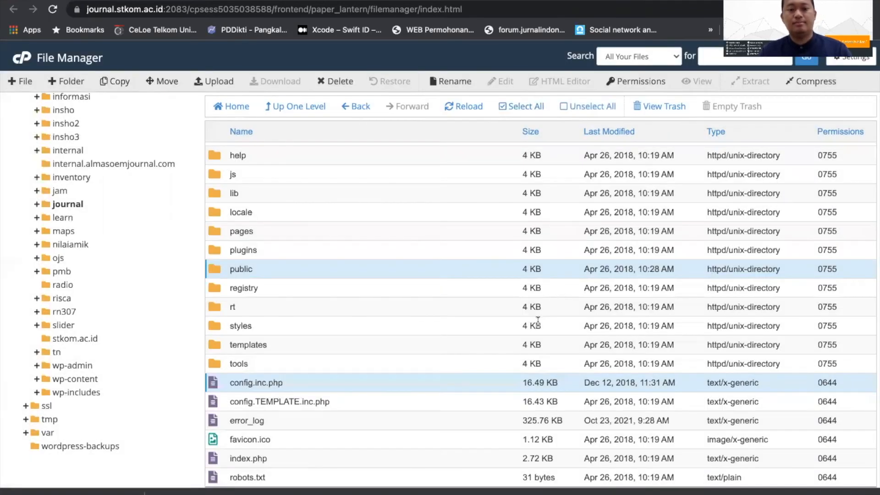
Step: Return to the journal folder and open its config.inc.php for editing
{"action": "left_click", "coordinate": [304, 114]}
{"action": "scroll", "coordinate": [340, 239], "scroll_direction": "down", "scroll_amount": 3}
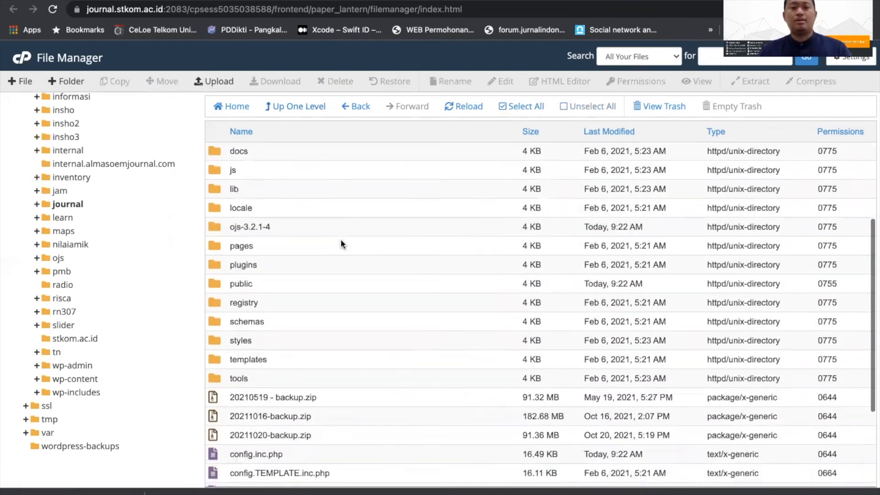
{"action": "scroll", "coordinate": [341, 243], "scroll_direction": "down", "scroll_amount": 3}
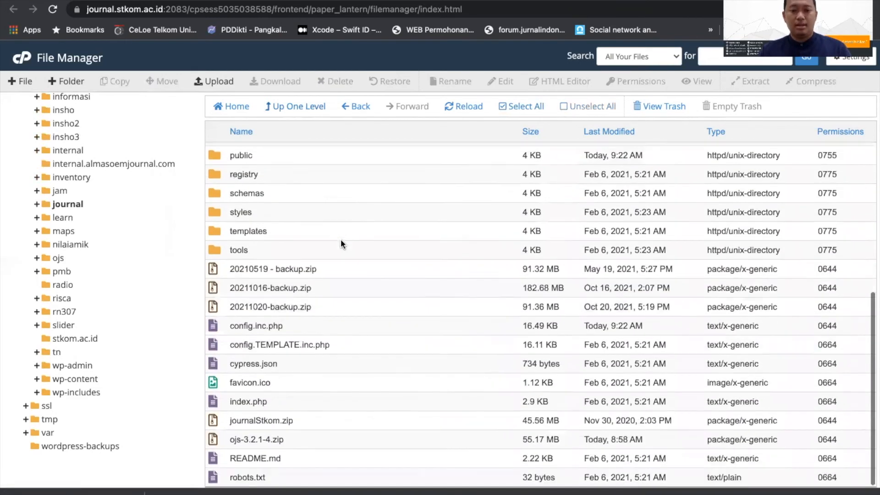
{"action": "left_click", "coordinate": [325, 328]}
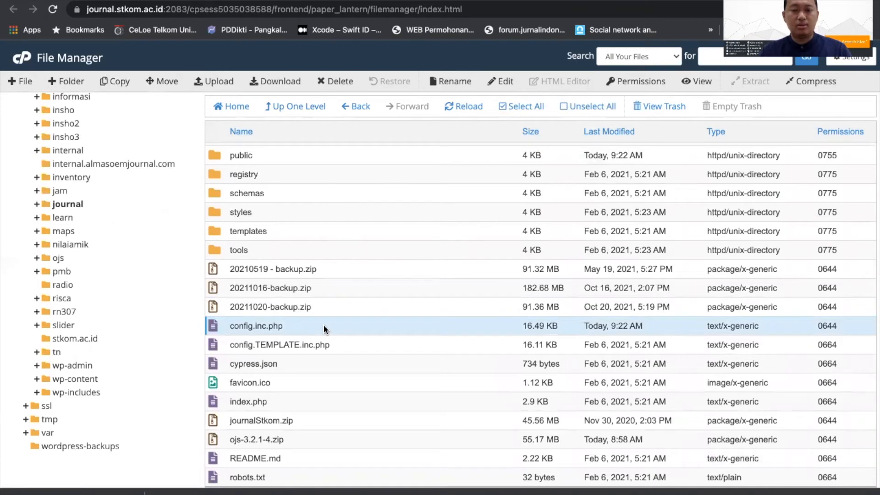
{"action": "right_click", "coordinate": [324, 328]}
{"action": "left_click", "coordinate": [351, 359]}
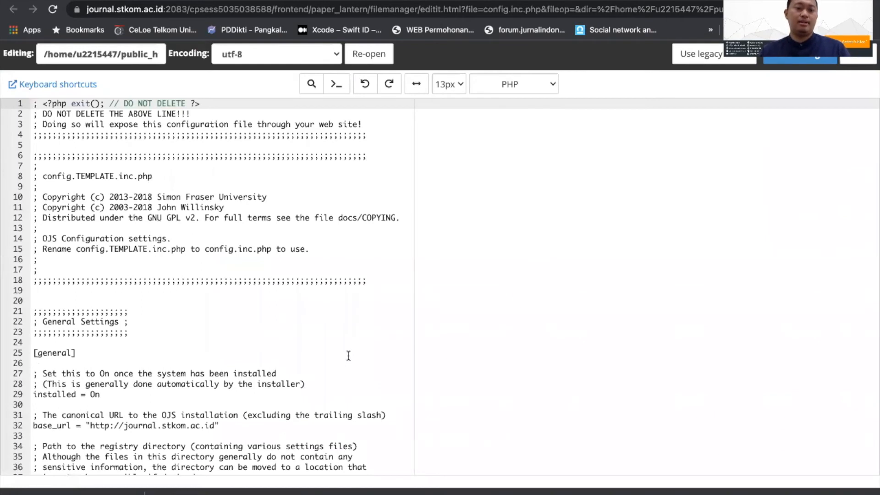
Step: Set the installed option in the general settings of config.inc.php to Off
{"action": "scroll", "coordinate": [150, 354], "scroll_direction": "down", "scroll_amount": 4}
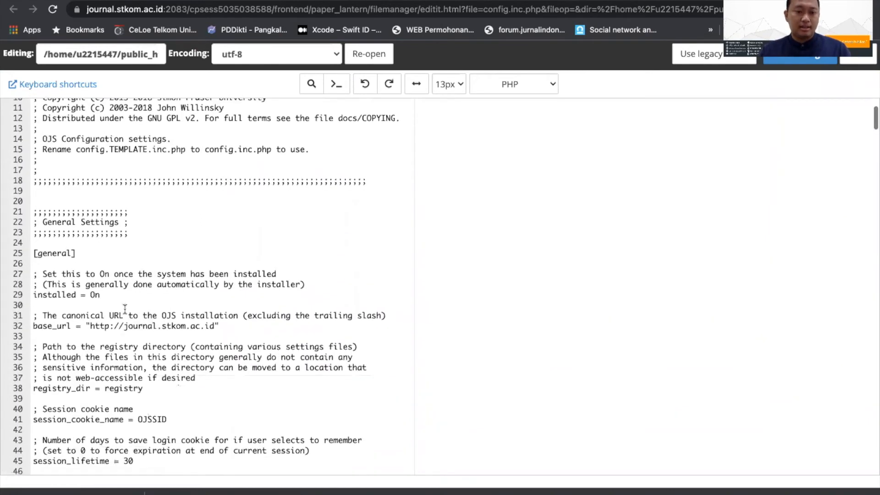
{"action": "left_click", "coordinate": [124, 296]}
{"action": "key", "text": "BackSpace"}
{"action": "key", "text": "BackSpace"}
{"action": "type", "text": "0"}
{"action": "type", "text": "ff"}
Step: Set the driver in the database settings to mysqli and save config.inc.php
{"action": "scroll", "coordinate": [113, 298], "scroll_direction": "down", "scroll_amount": 15}
{"action": "scroll", "coordinate": [114, 298], "scroll_direction": "down", "scroll_amount": 20}
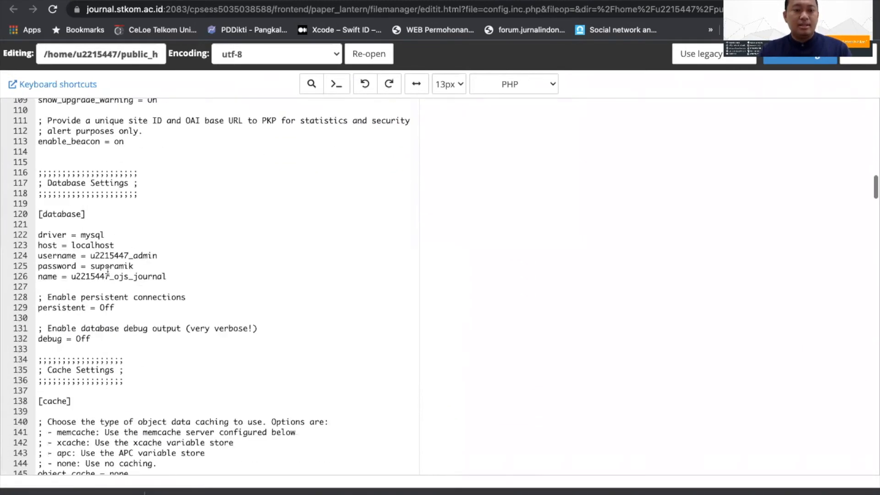
{"action": "left_click", "coordinate": [107, 234]}
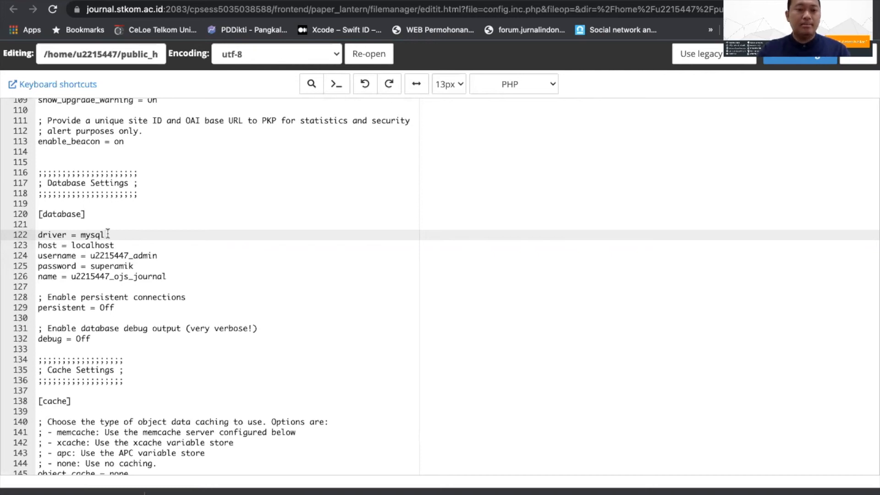
{"action": "type", "text": "i"}
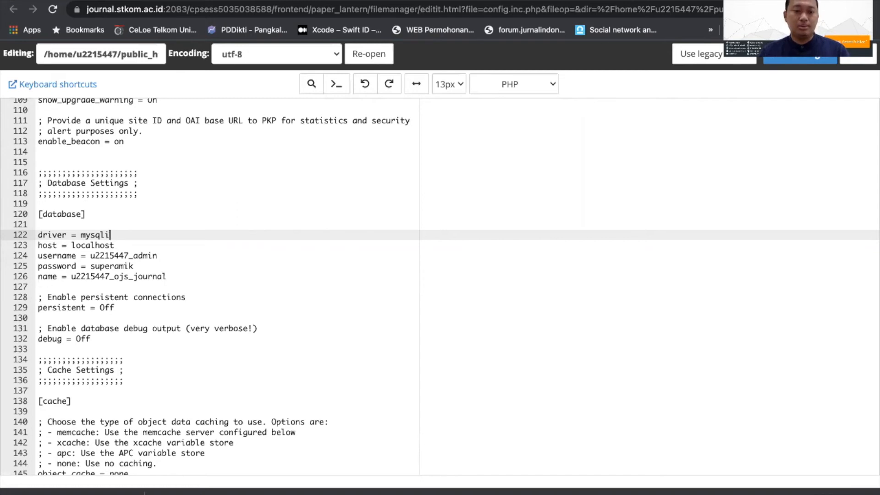
{"action": "scroll", "coordinate": [440, 286], "scroll_direction": "up", "scroll_amount": 2}
{"action": "scroll", "coordinate": [440, 286], "scroll_direction": "up", "scroll_amount": 3}
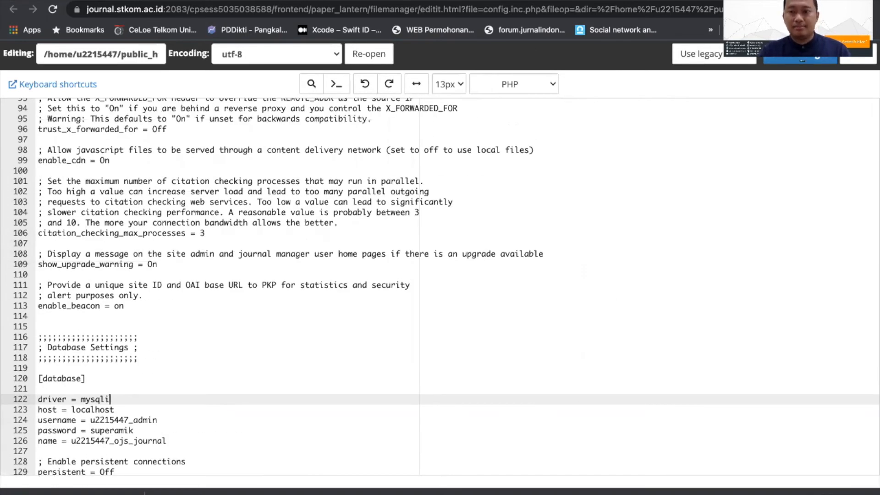
{"action": "key", "text": "super+s"}
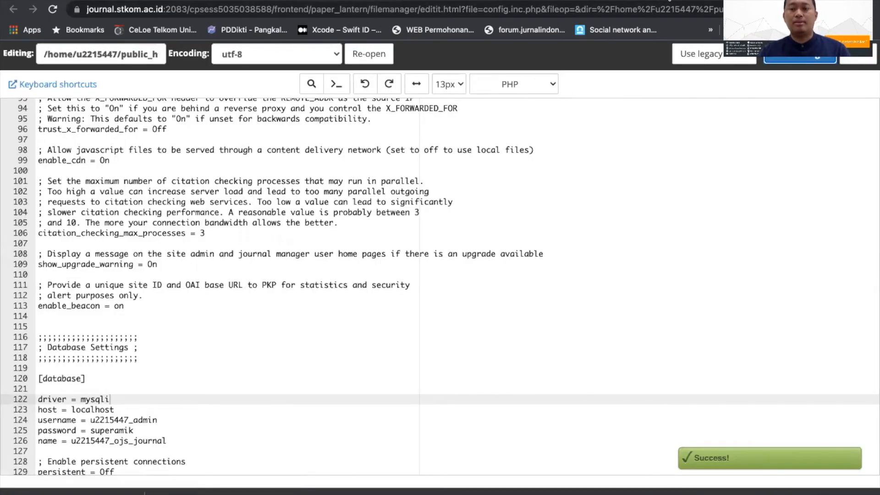
Step: Switch to the journal website and load the shortened address journal.stkom.ac.id/index.php/
{"action": "left_click", "coordinate": [642, 0]}
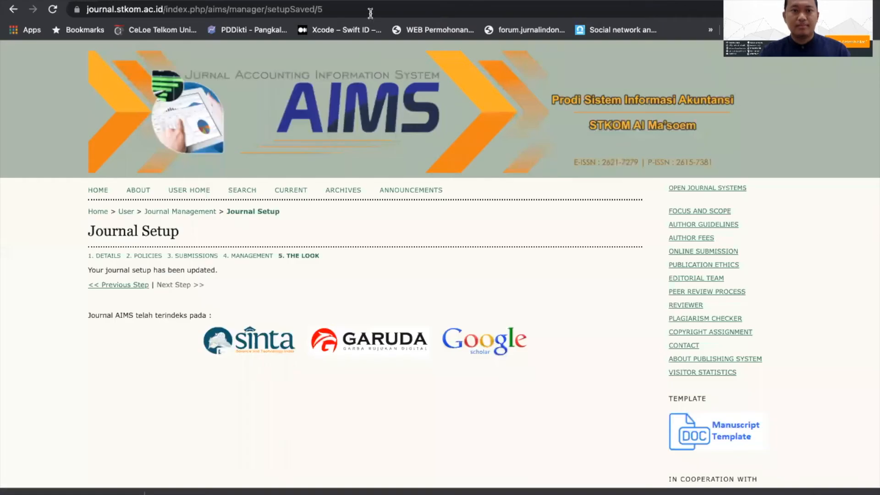
{"action": "left_click", "coordinate": [208, 10]}
{"action": "left_click_drag", "start_coordinate": [208, 10], "coordinate": [350, 13]}
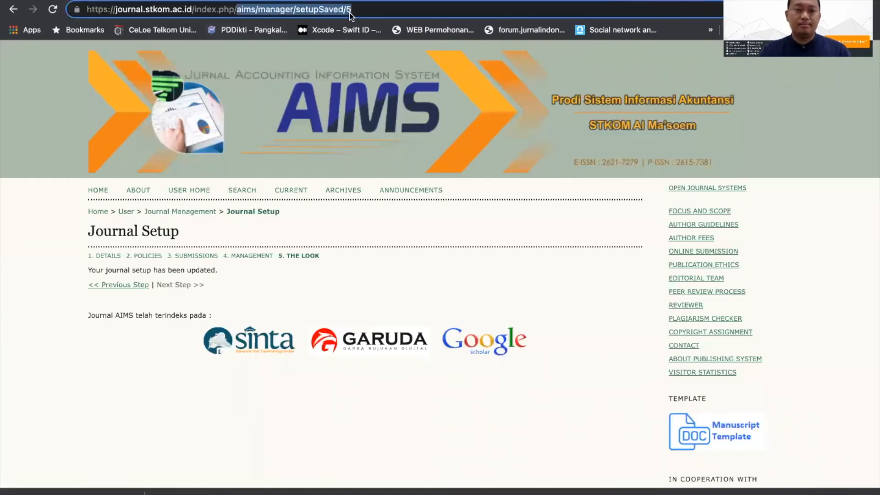
{"action": "key", "text": "BackSpace"}
{"action": "key", "text": "Return"}
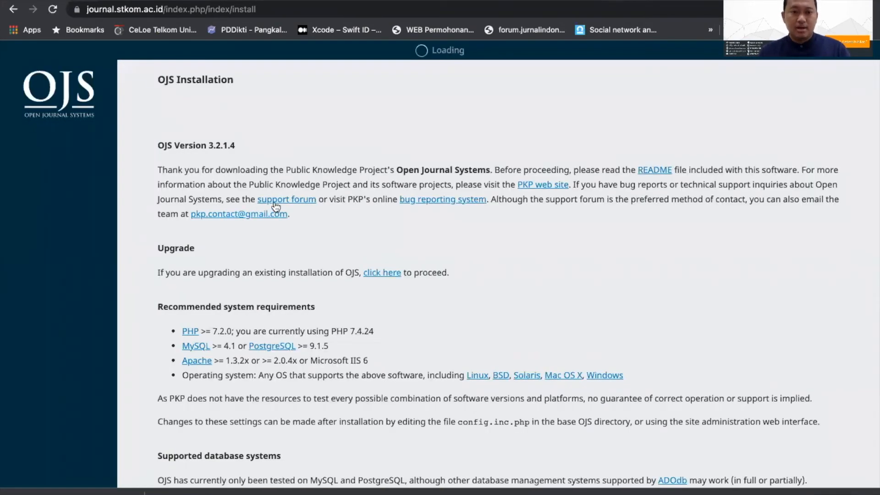
Step: Choose to upgrade the existing installation from the OJS Installation page, run the upgrade, and look over the release notes
{"action": "scroll", "coordinate": [316, 166], "scroll_direction": "down", "scroll_amount": 2}
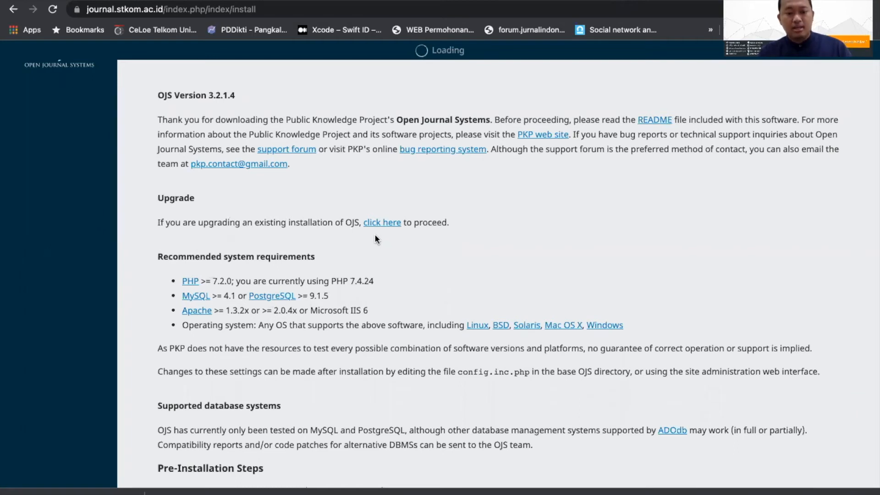
{"action": "scroll", "coordinate": [359, 243], "scroll_direction": "down", "scroll_amount": 4}
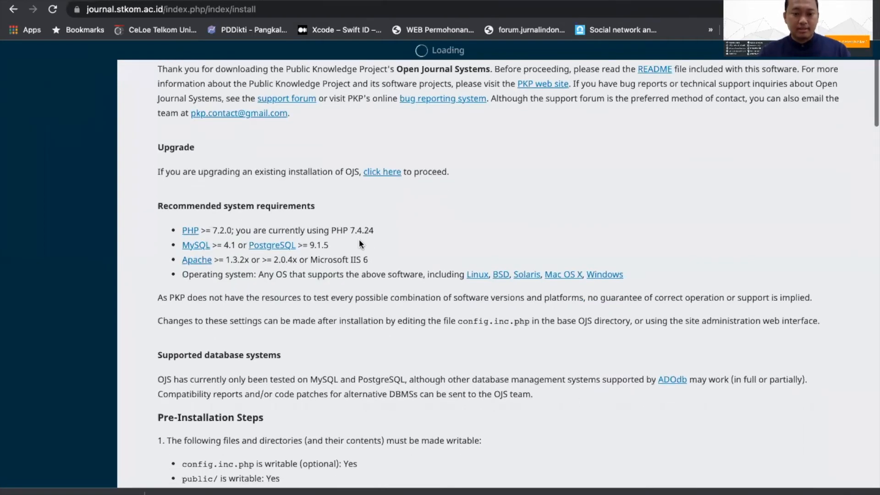
{"action": "scroll", "coordinate": [358, 240], "scroll_direction": "up", "scroll_amount": 3}
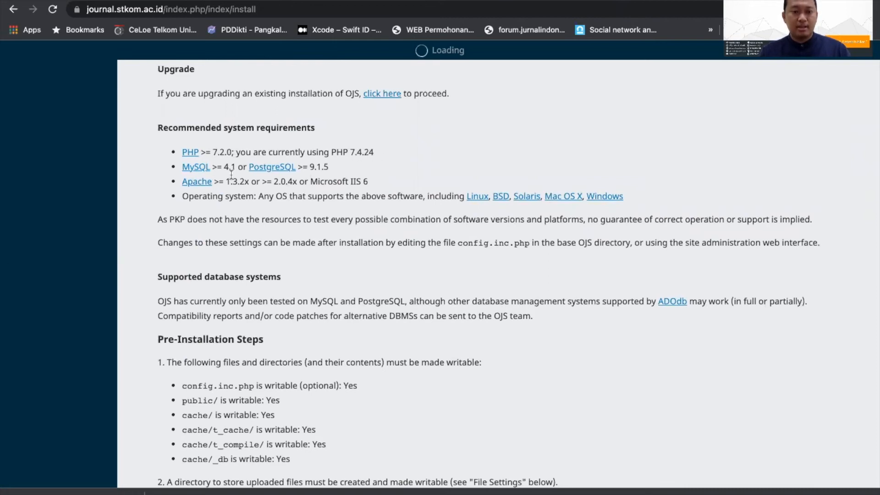
{"action": "scroll", "coordinate": [247, 209], "scroll_direction": "down", "scroll_amount": 5}
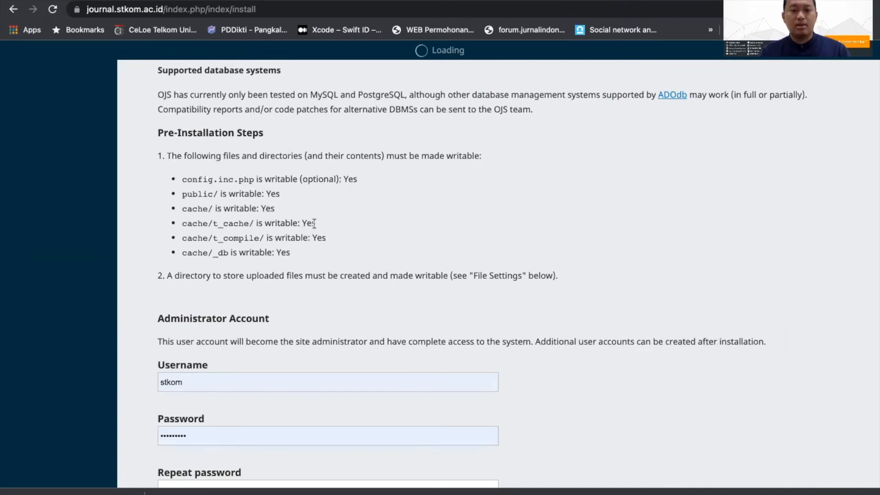
{"action": "scroll", "coordinate": [314, 223], "scroll_direction": "down", "scroll_amount": 1}
{"action": "scroll", "coordinate": [314, 223], "scroll_direction": "up", "scroll_amount": 10}
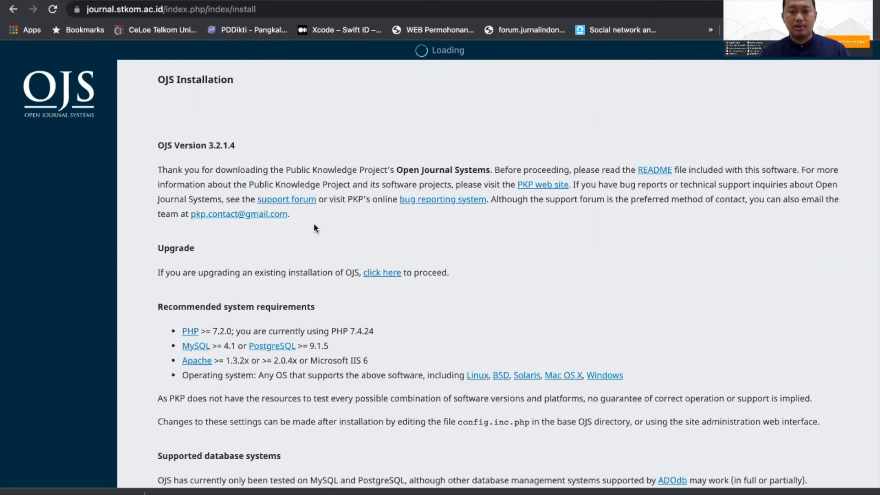
{"action": "left_click", "coordinate": [383, 275]}
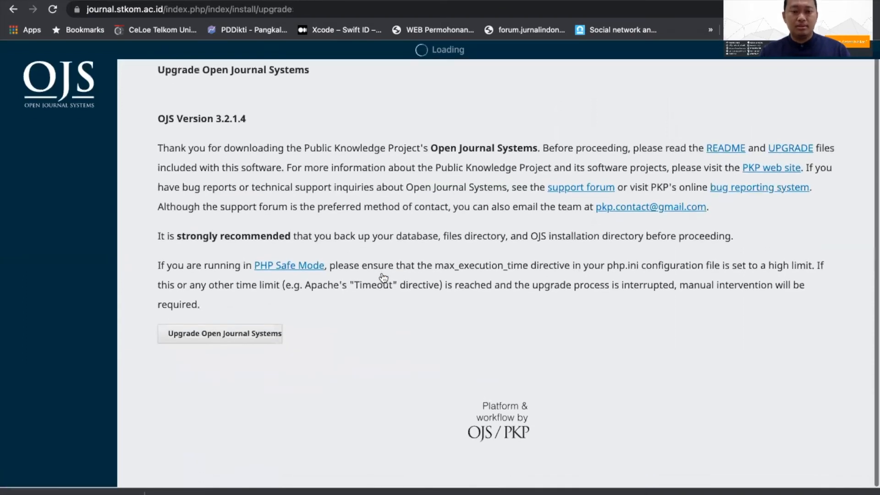
{"action": "left_click", "coordinate": [237, 346]}
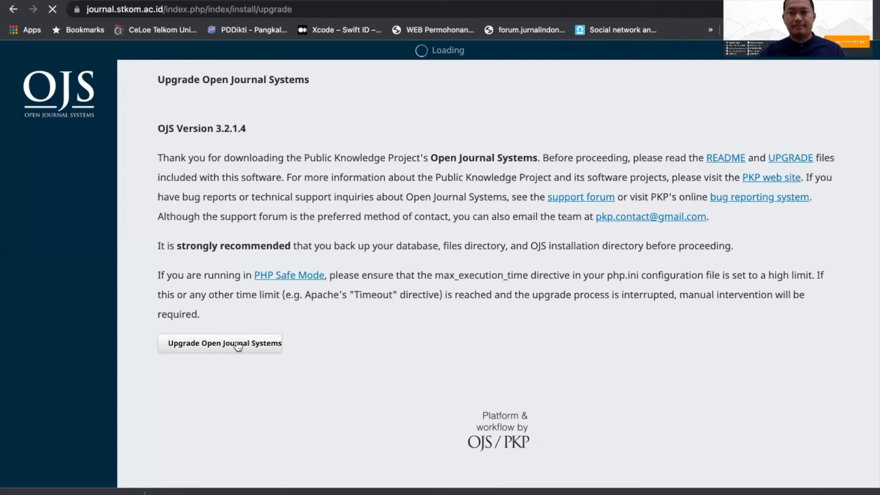
{"action": "mouse_move", "coordinate": [228, 1]}
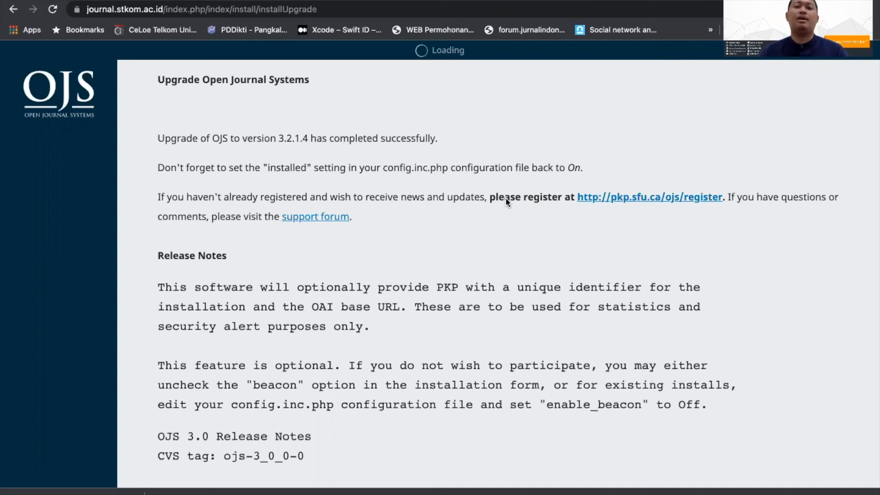
{"action": "scroll", "coordinate": [505, 197], "scroll_direction": "down", "scroll_amount": 4}
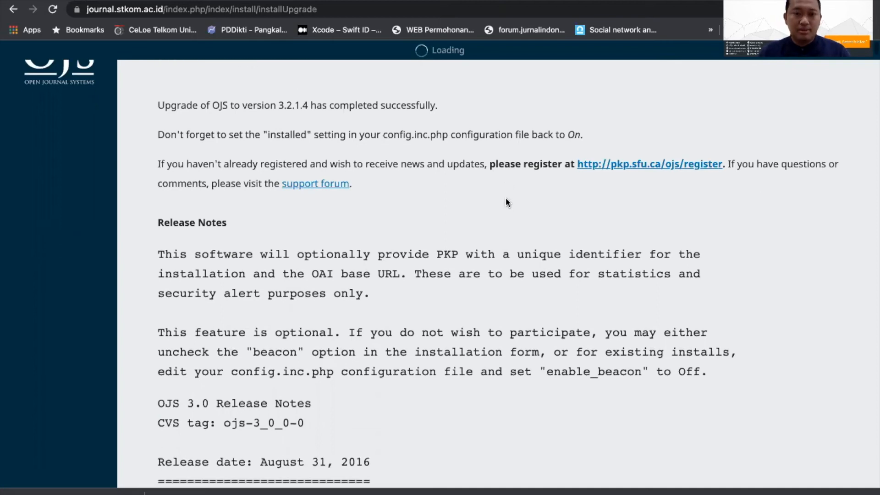
{"action": "scroll", "coordinate": [505, 197], "scroll_direction": "down", "scroll_amount": 4}
{"action": "scroll", "coordinate": [505, 197], "scroll_direction": "up", "scroll_amount": 7}
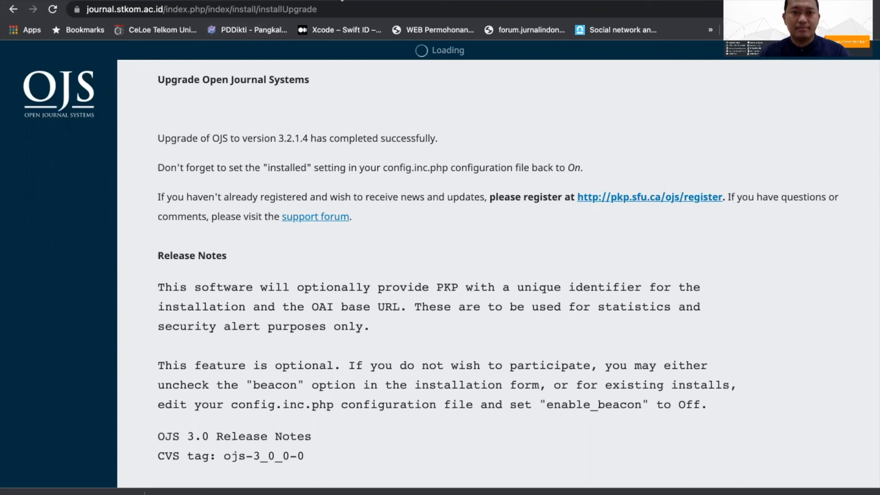
Step: Set the installed option in config.inc.php to On, save the file, and return to the upgrade page
{"action": "left_click", "coordinate": [266, 0]}
{"action": "scroll", "coordinate": [143, 298], "scroll_direction": "down", "scroll_amount": 1}
{"action": "scroll", "coordinate": [143, 299], "scroll_direction": "down", "scroll_amount": 3}
{"action": "scroll", "coordinate": [124, 292], "scroll_direction": "up", "scroll_amount": 20}
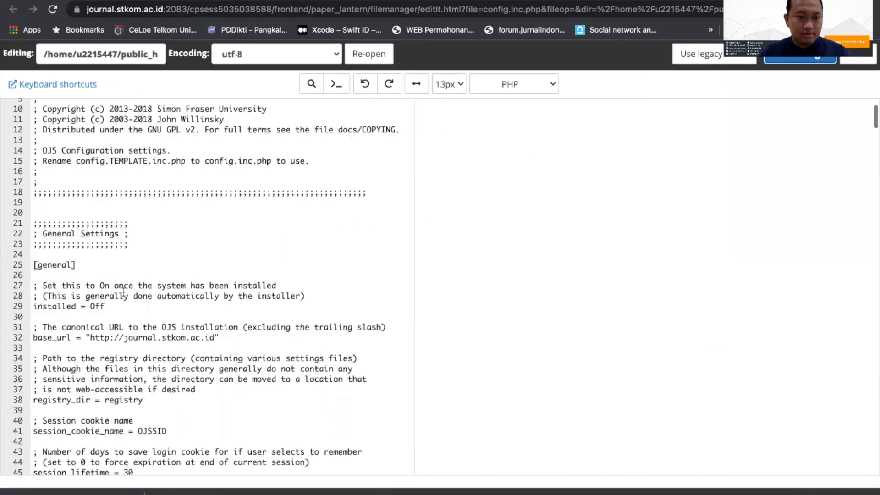
{"action": "scroll", "coordinate": [124, 292], "scroll_direction": "down", "scroll_amount": 5}
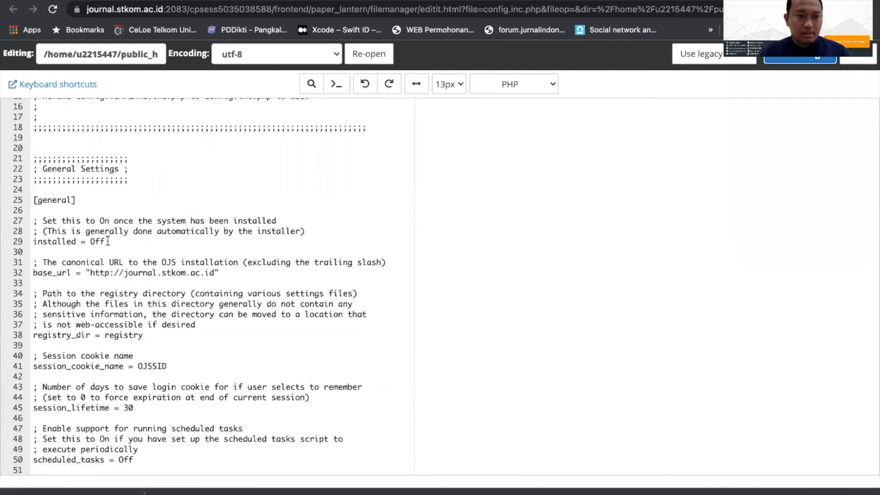
{"action": "left_click", "coordinate": [106, 242]}
{"action": "key", "text": "BackSpace"}
{"action": "key", "text": "BackSpace"}
{"action": "type", "text": "n"}
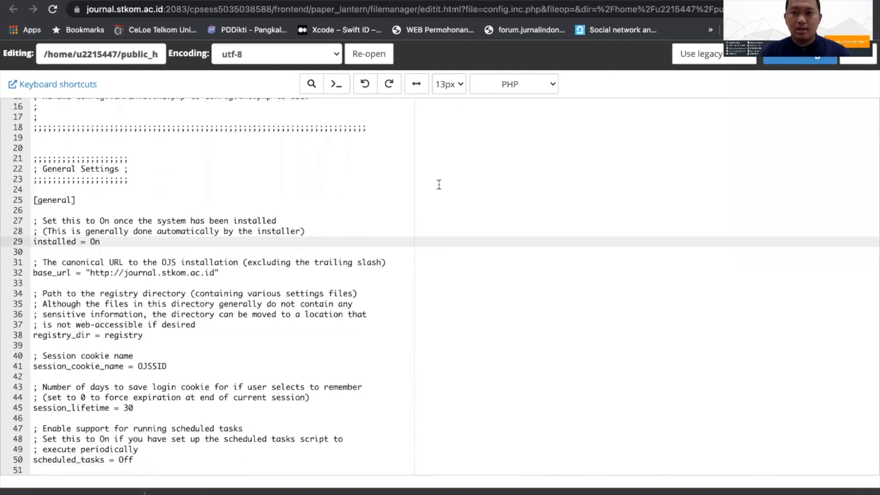
{"action": "left_click", "coordinate": [806, 61]}
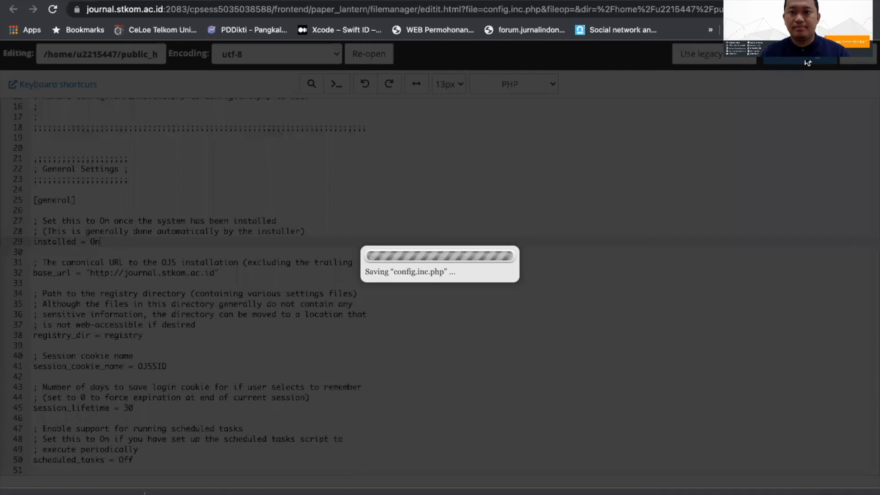
{"action": "key", "text": "ctrl+Tab"}
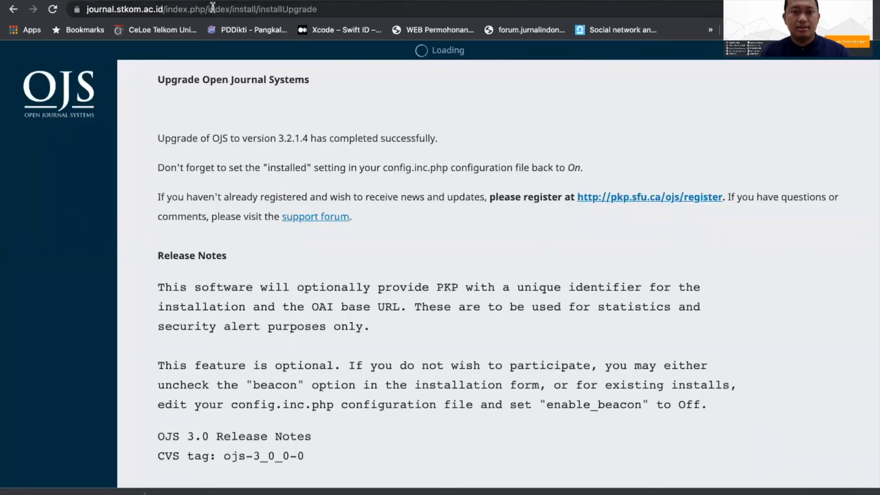
Step: Load the journal site's home page at journal.stkom.ac.id/index.php and look over the listed journals
{"action": "left_click_drag", "start_coordinate": [203, 9], "coordinate": [339, 10]}
{"action": "key", "text": "BackSpace"}
{"action": "key", "text": "Return"}
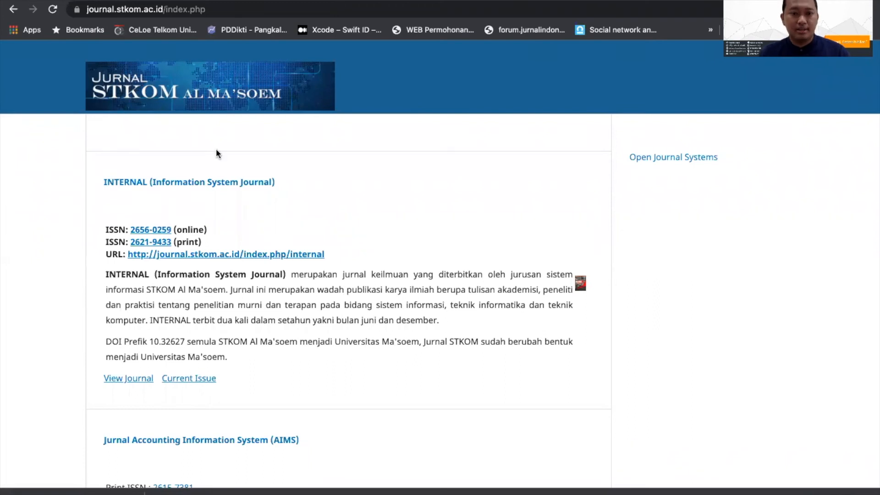
{"action": "scroll", "coordinate": [383, 130], "scroll_direction": "down", "scroll_amount": 8}
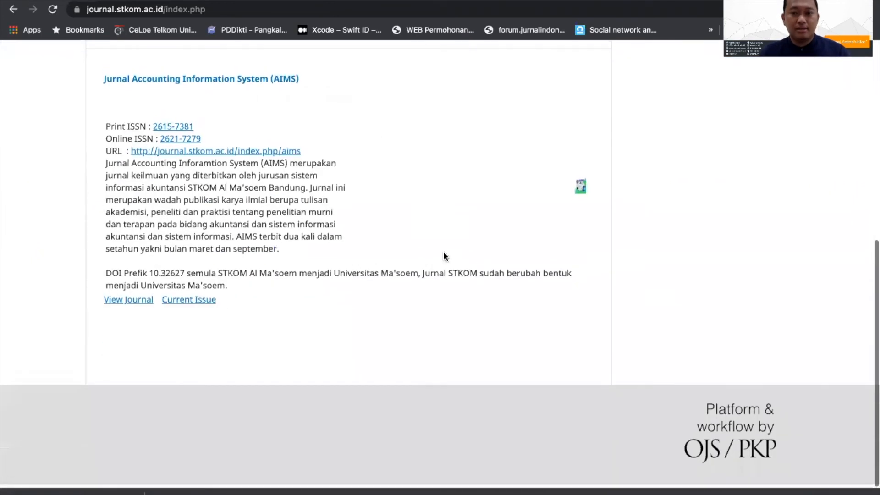
Step: View the home page's source, highlight the generator meta tag to check the OJS version, and return to the site
{"action": "right_click", "coordinate": [387, 332]}
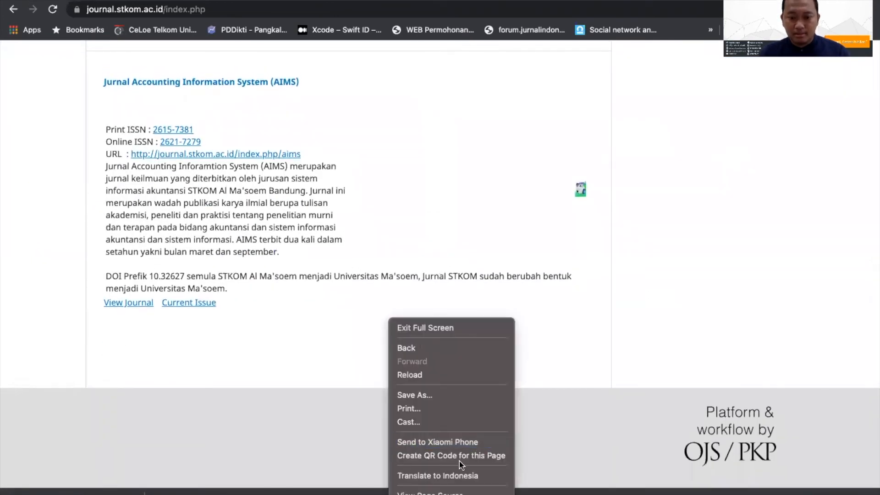
{"action": "left_click", "coordinate": [448, 492]}
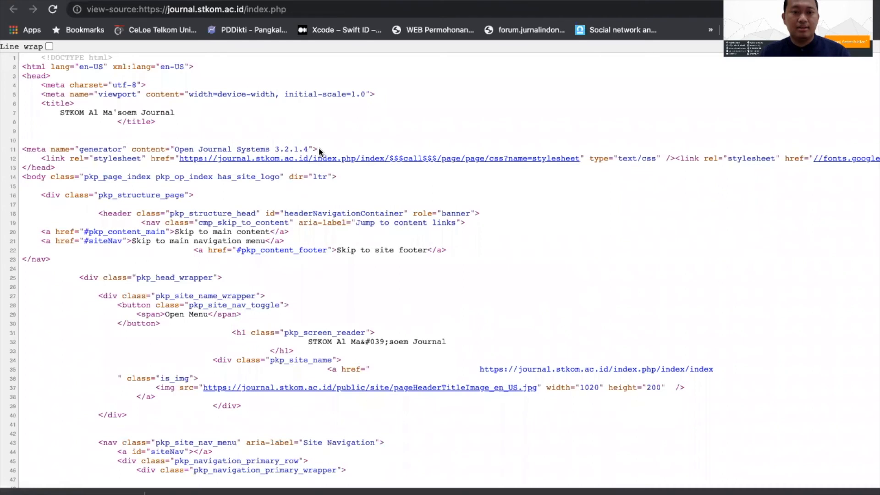
{"action": "left_click_drag", "start_coordinate": [318, 147], "coordinate": [21, 146]}
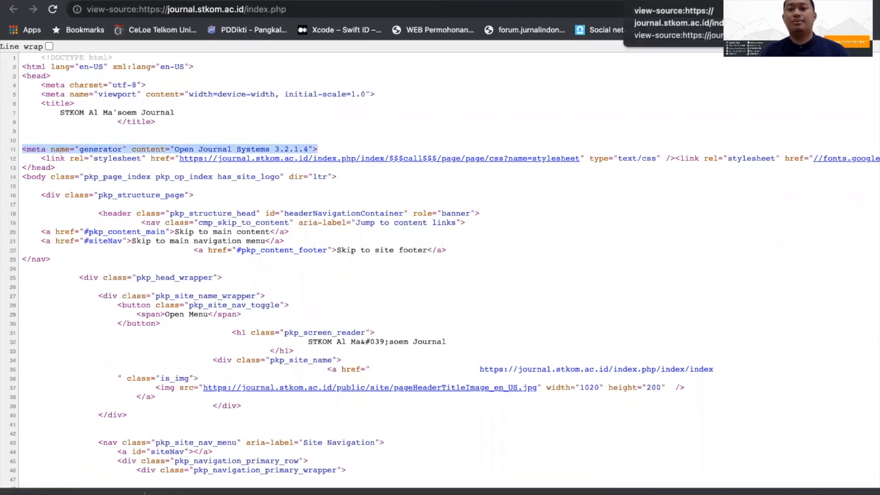
{"action": "left_click", "coordinate": [642, 1]}
Step: View the INTERNAL (Information System Journal) site from the home page and open its dashboard
{"action": "scroll", "coordinate": [414, 228], "scroll_direction": "up", "scroll_amount": 10}
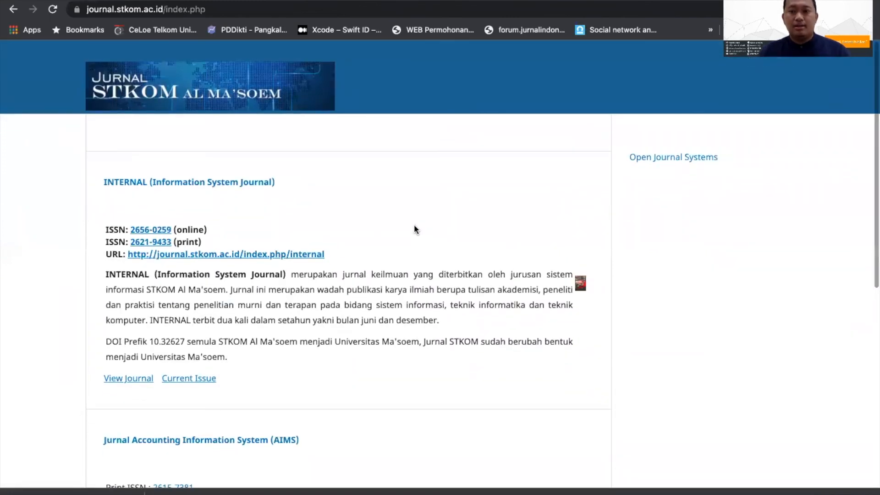
{"action": "scroll", "coordinate": [235, 259], "scroll_direction": "down", "scroll_amount": 3}
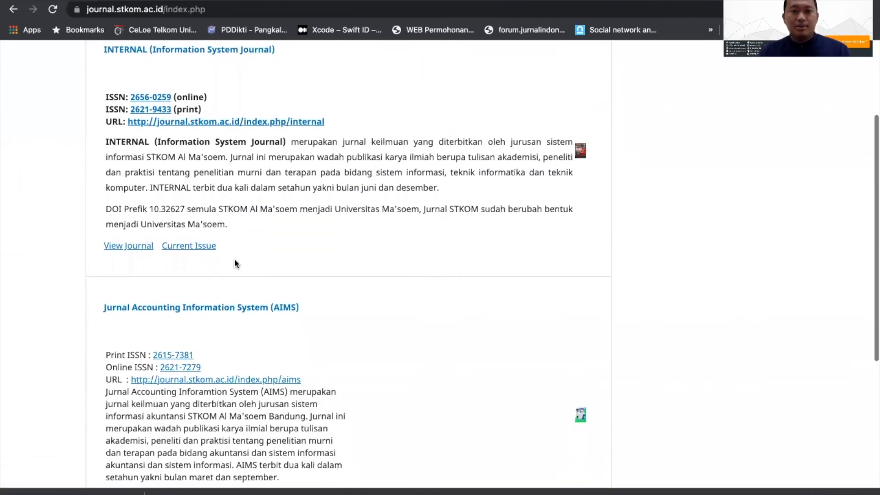
{"action": "left_click", "coordinate": [120, 248]}
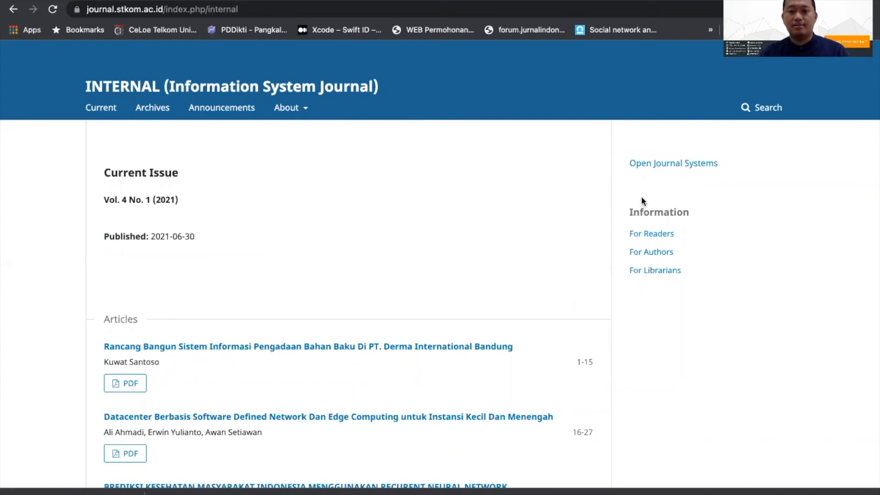
{"action": "mouse_move", "coordinate": [761, 51]}
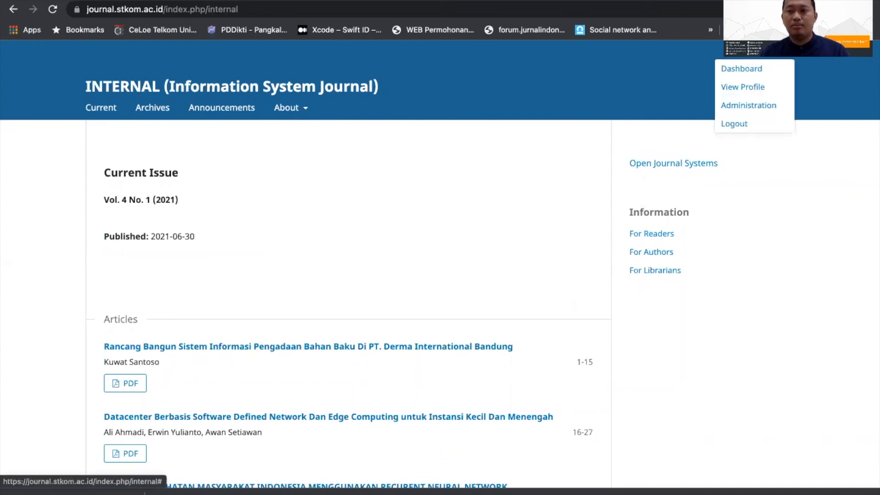
{"action": "left_click", "coordinate": [760, 69]}
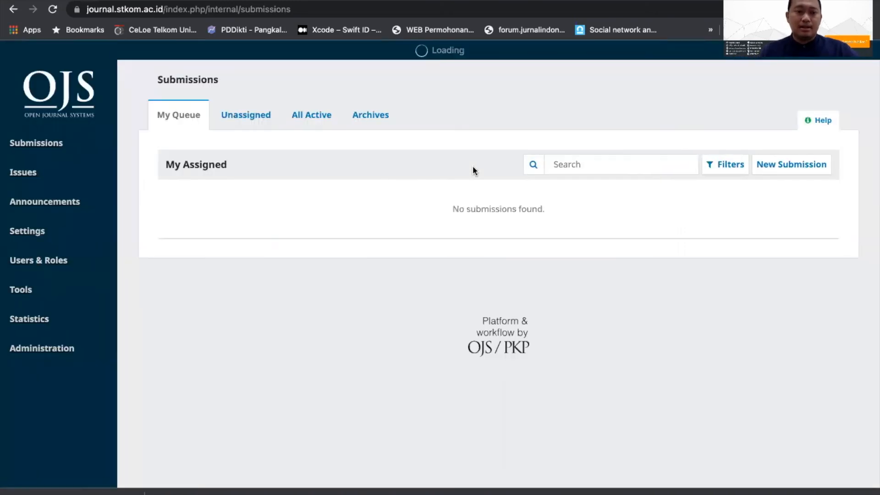
Step: Open the installed plugins in the journal's website settings and enable the PDF.JS PDF Viewer
{"action": "mouse_move", "coordinate": [32, 234]}
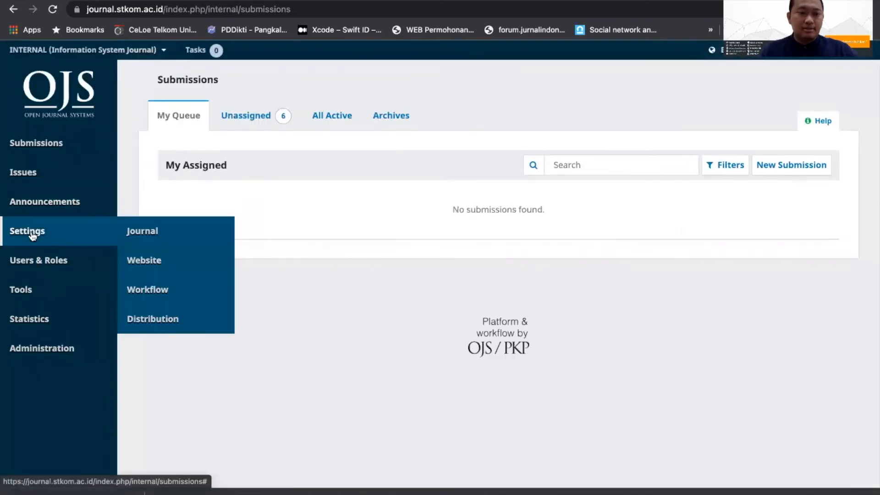
{"action": "left_click", "coordinate": [147, 260]}
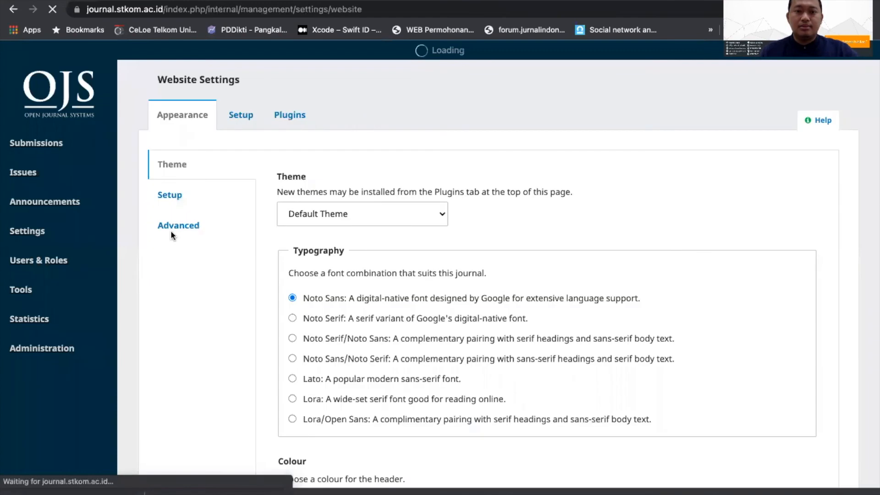
{"action": "left_click", "coordinate": [292, 115]}
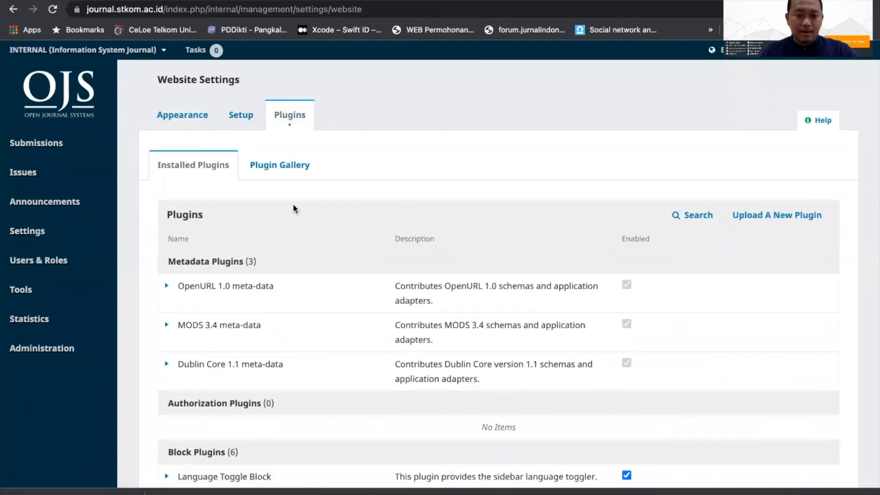
{"action": "scroll", "coordinate": [293, 204], "scroll_direction": "down", "scroll_amount": 7}
{"action": "scroll", "coordinate": [294, 206], "scroll_direction": "down", "scroll_amount": 5}
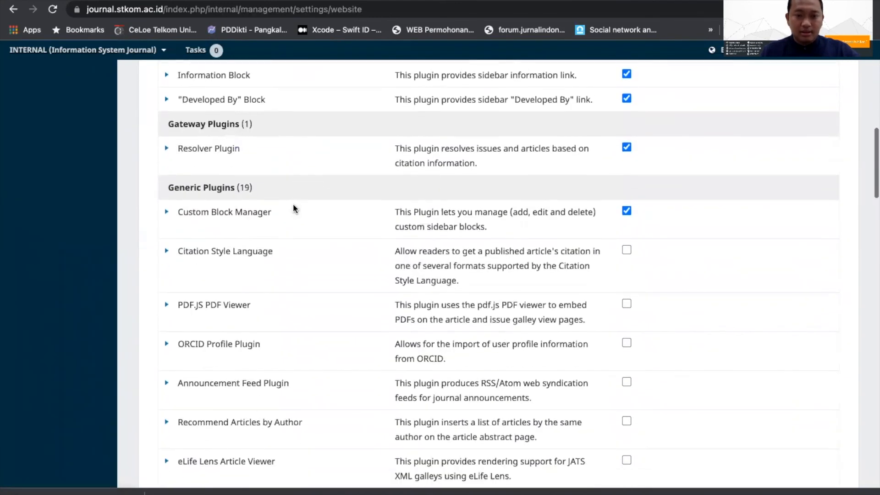
{"action": "scroll", "coordinate": [344, 231], "scroll_direction": "down", "scroll_amount": 2}
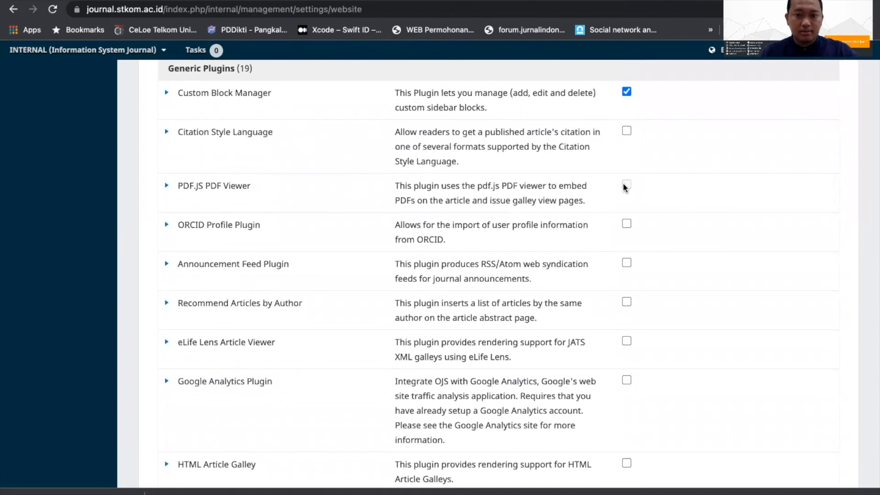
{"action": "left_click", "coordinate": [626, 185]}
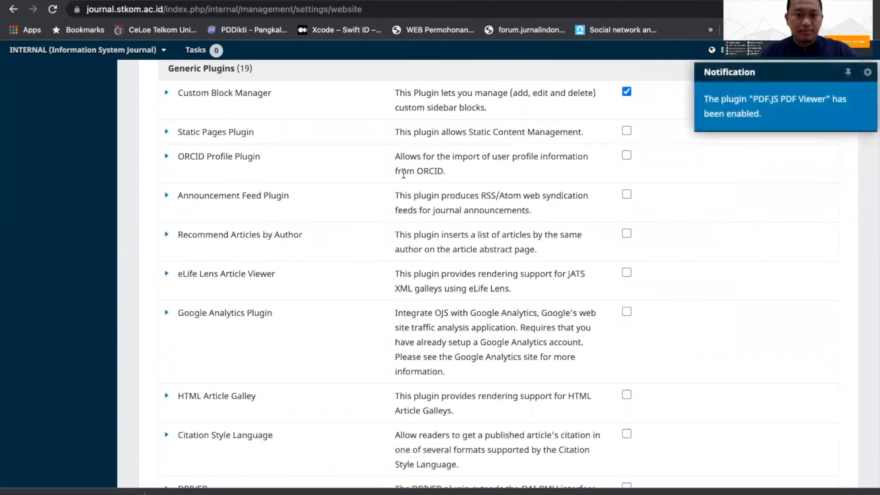
Step: Enable the Static Pages Plugin among the generic plugins
{"action": "scroll", "coordinate": [403, 173], "scroll_direction": "down", "scroll_amount": 1}
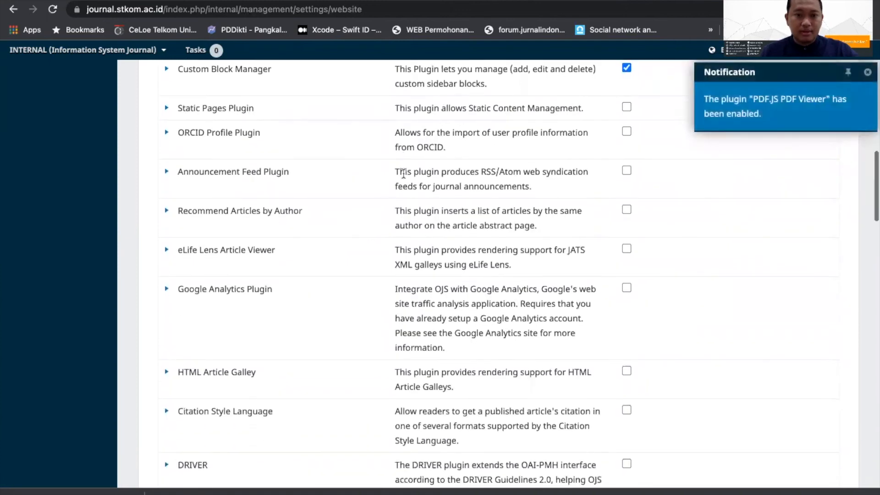
{"action": "left_click", "coordinate": [626, 107]}
{"action": "scroll", "coordinate": [591, 150], "scroll_direction": "down", "scroll_amount": 7}
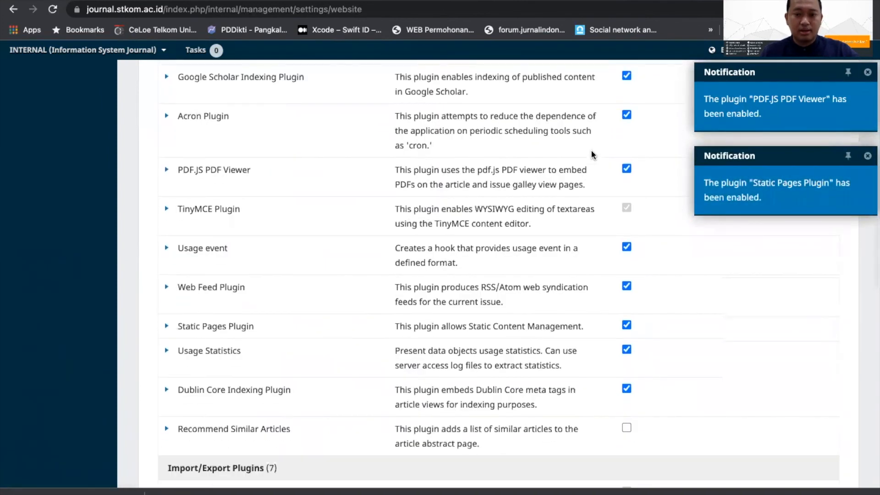
Step: Review the custom blocks in the Custom Block Manager and close it
{"action": "scroll", "coordinate": [591, 153], "scroll_direction": "up", "scroll_amount": 12}
{"action": "scroll", "coordinate": [353, 207], "scroll_direction": "down", "scroll_amount": 12}
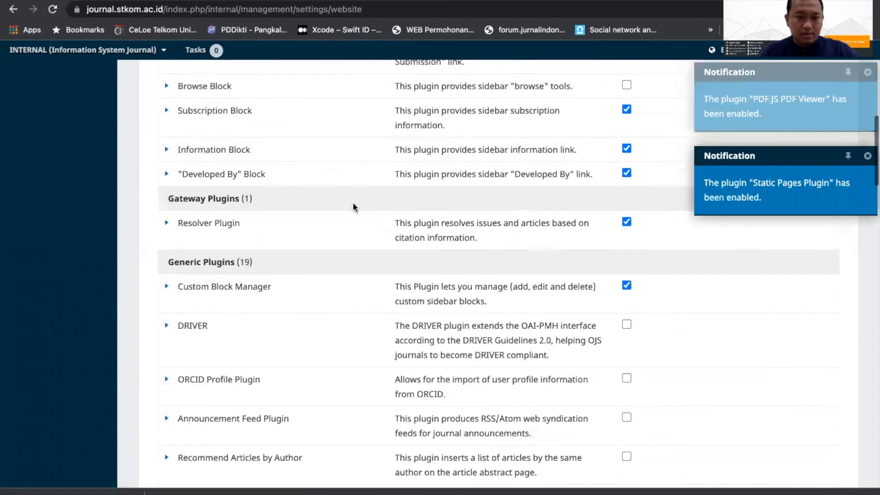
{"action": "left_click", "coordinate": [167, 200]}
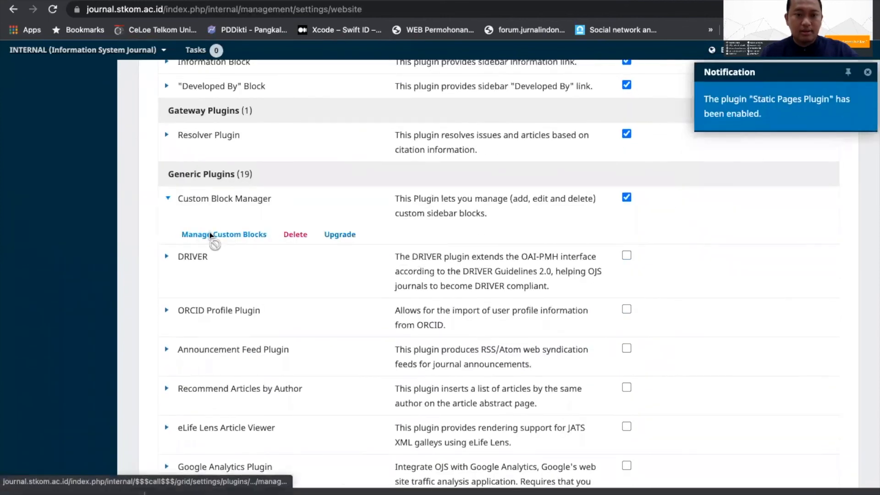
{"action": "left_click", "coordinate": [211, 235]}
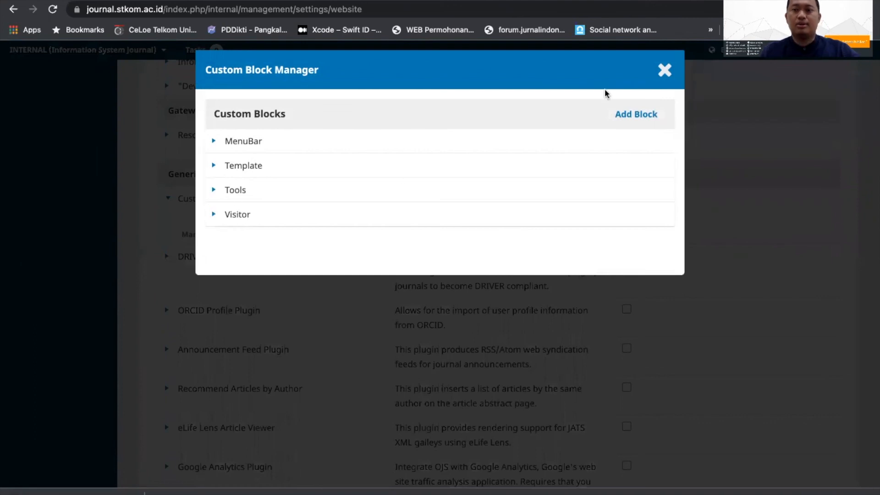
{"action": "left_click", "coordinate": [665, 70]}
Step: Enable the MenuBar, Template, Tools and Visitor custom blocks in the sidebar appearance setup and save the settings
{"action": "scroll", "coordinate": [349, 231], "scroll_direction": "up", "scroll_amount": 10}
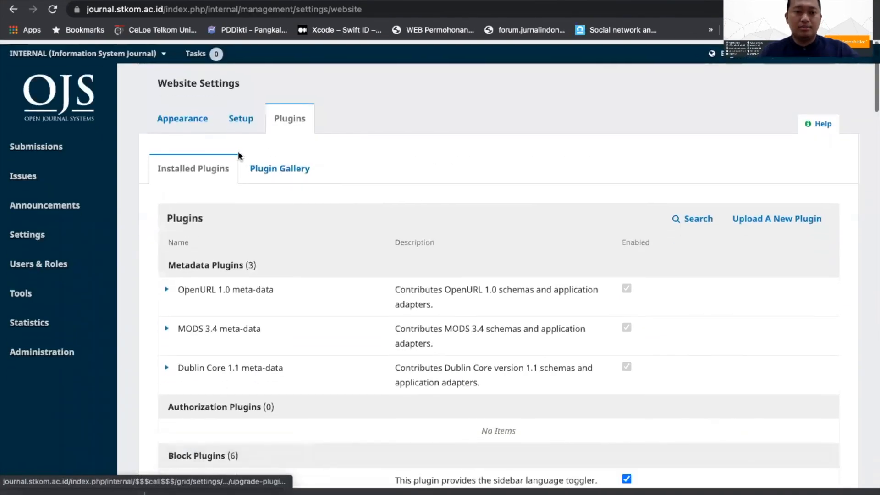
{"action": "left_click", "coordinate": [192, 123]}
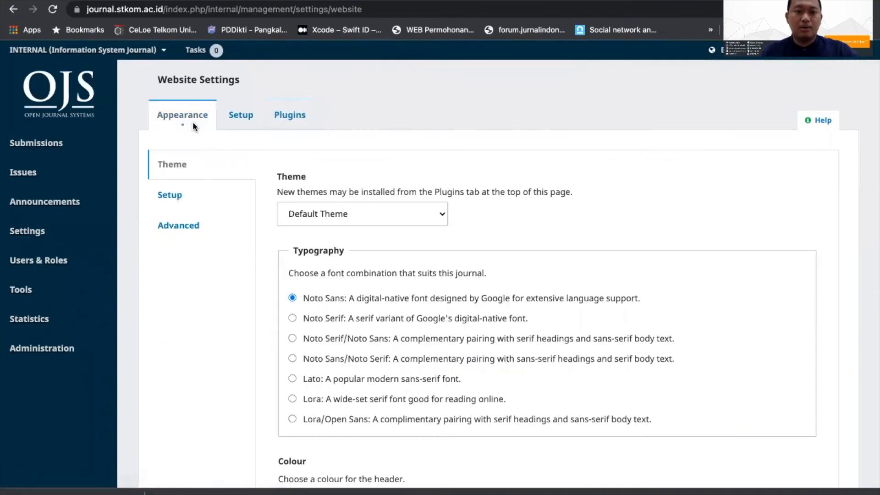
{"action": "left_click", "coordinate": [164, 196]}
{"action": "scroll", "coordinate": [392, 291], "scroll_direction": "down", "scroll_amount": 5}
{"action": "scroll", "coordinate": [393, 293], "scroll_direction": "down", "scroll_amount": 3}
{"action": "scroll", "coordinate": [392, 292], "scroll_direction": "up", "scroll_amount": 10}
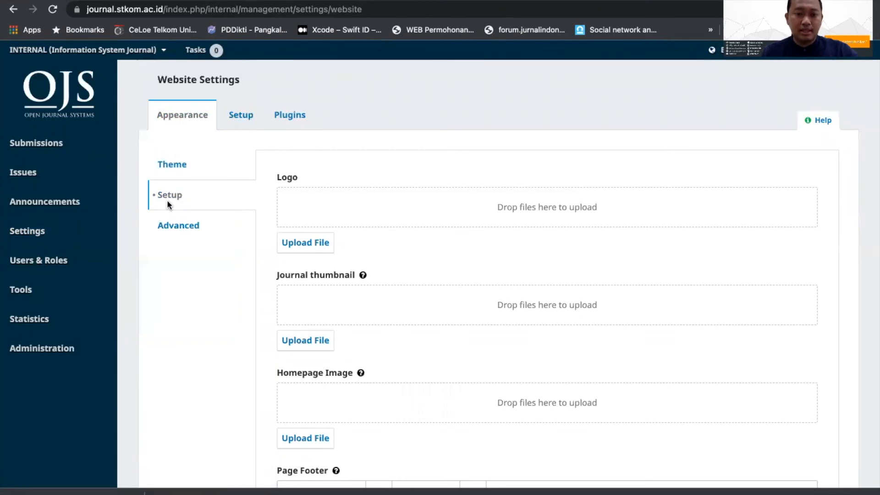
{"action": "scroll", "coordinate": [373, 238], "scroll_direction": "down", "scroll_amount": 10}
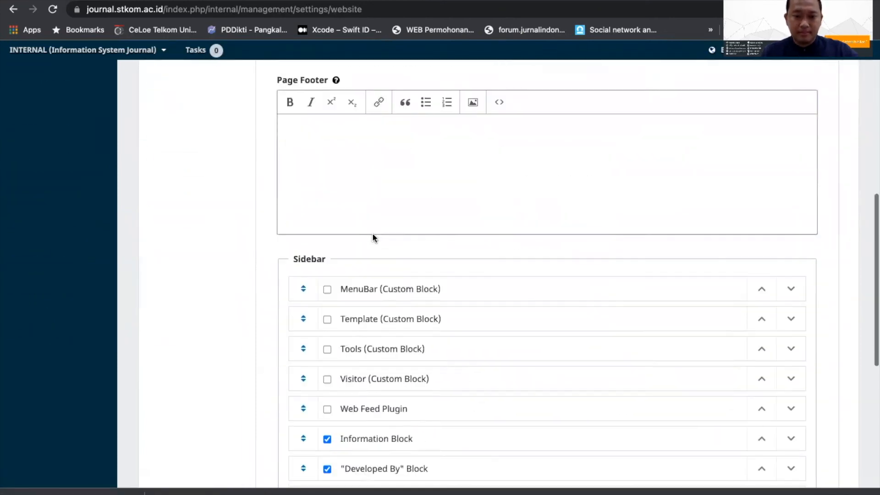
{"action": "left_click", "coordinate": [327, 159]}
{"action": "left_click", "coordinate": [327, 188]}
{"action": "left_click", "coordinate": [328, 218]}
{"action": "left_click", "coordinate": [327, 248]}
{"action": "left_click", "coordinate": [799, 456]}
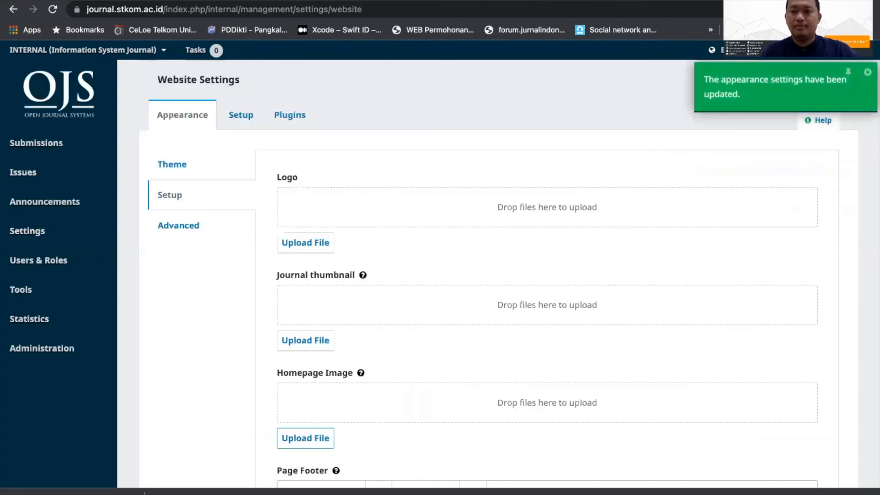
Step: View the journal site in a new tab, test the Focus and Scope sidebar link, and close the page it opens
{"action": "right_click", "coordinate": [797, 50]}
{"action": "left_click", "coordinate": [738, 59]}
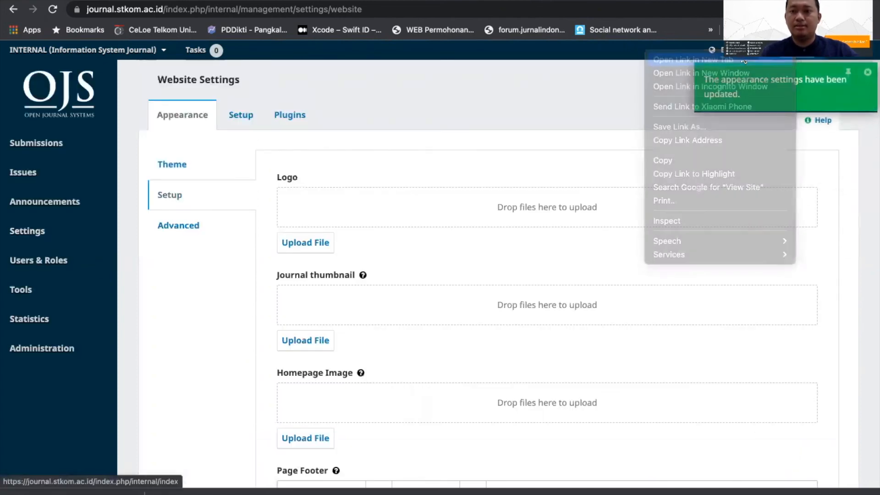
{"action": "left_click", "coordinate": [664, 1]}
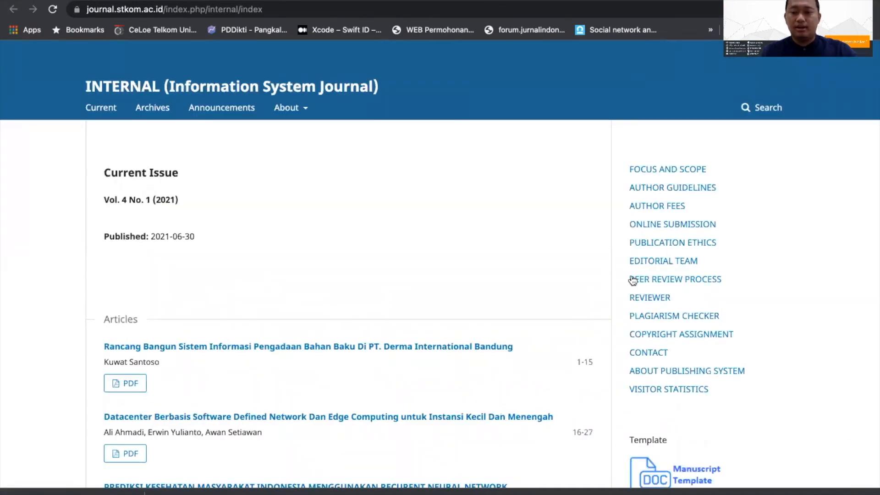
{"action": "left_click", "coordinate": [669, 170]}
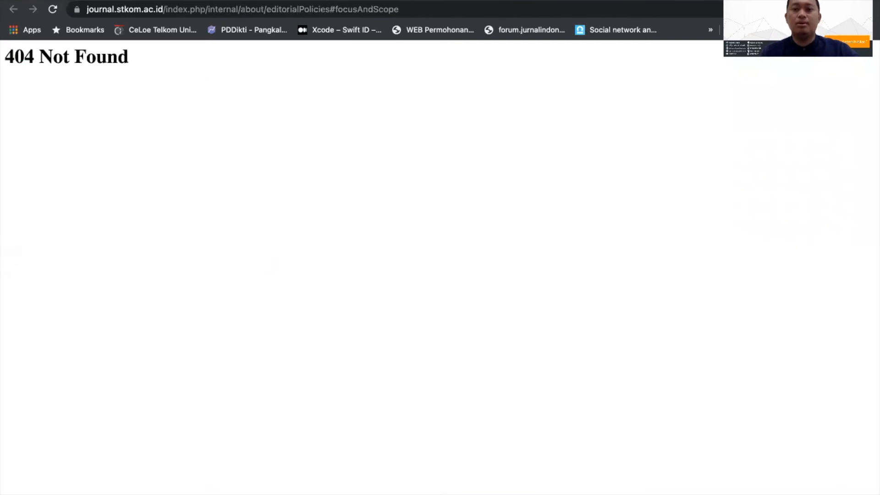
{"action": "key", "text": "super+w"}
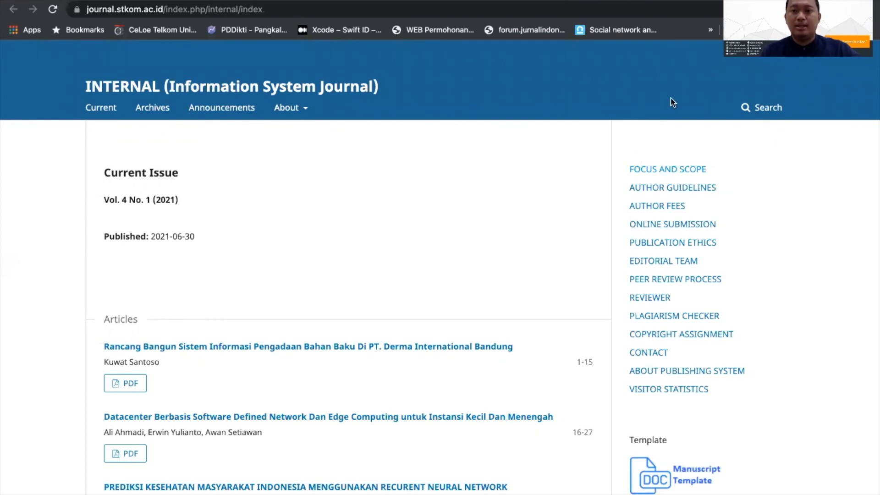
Step: Reload the website settings and open the journal's static page management
{"action": "mouse_move", "coordinate": [642, 1]}
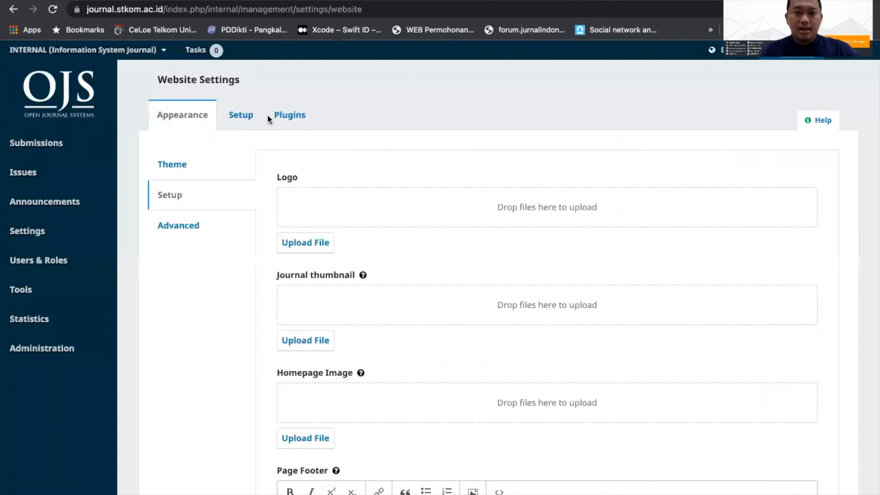
{"action": "left_click", "coordinate": [284, 114]}
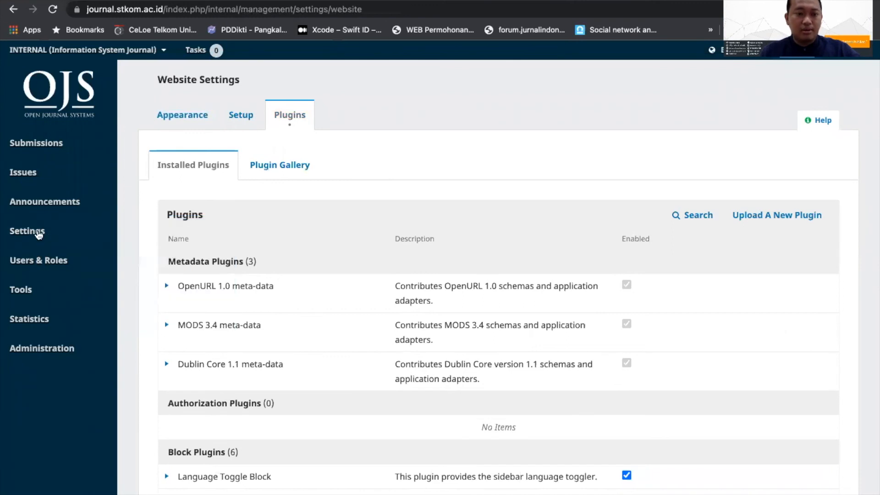
{"action": "left_click", "coordinate": [37, 232]}
{"action": "left_click", "coordinate": [142, 262]}
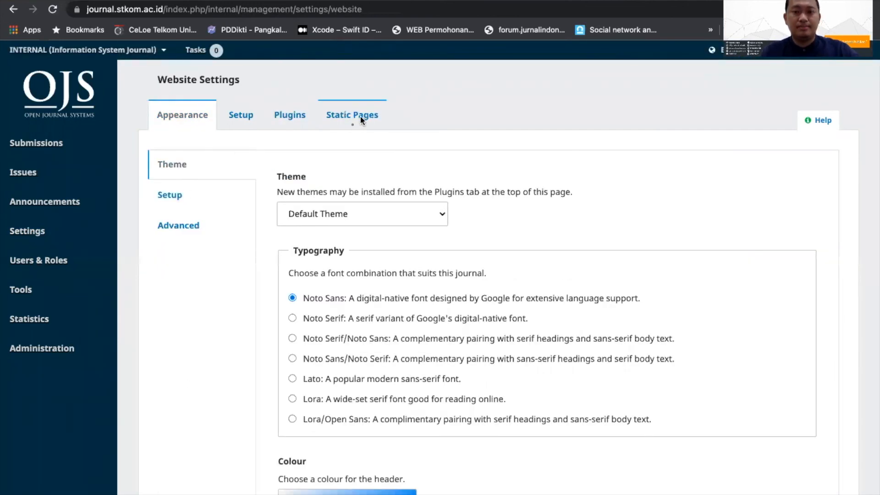
{"action": "left_click", "coordinate": [361, 120]}
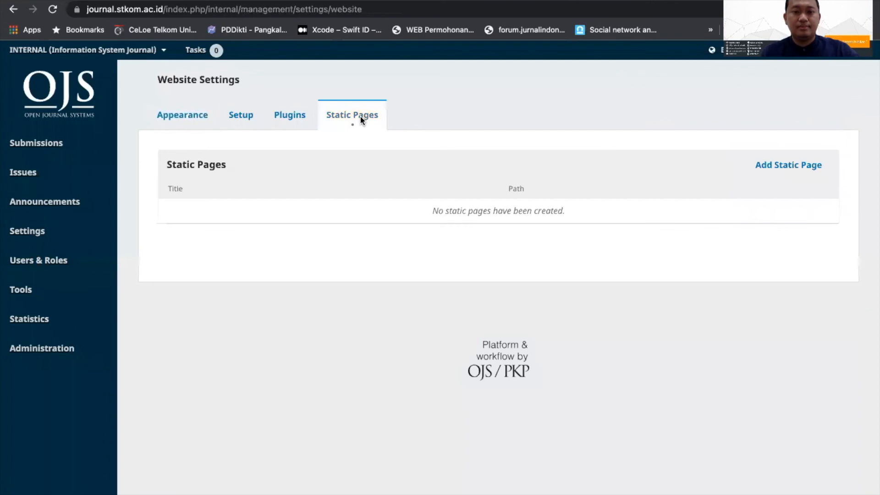
Step: Add a static page with path focusandscope and title Focus and Scope, paste its content and save it
{"action": "left_click", "coordinate": [772, 168]}
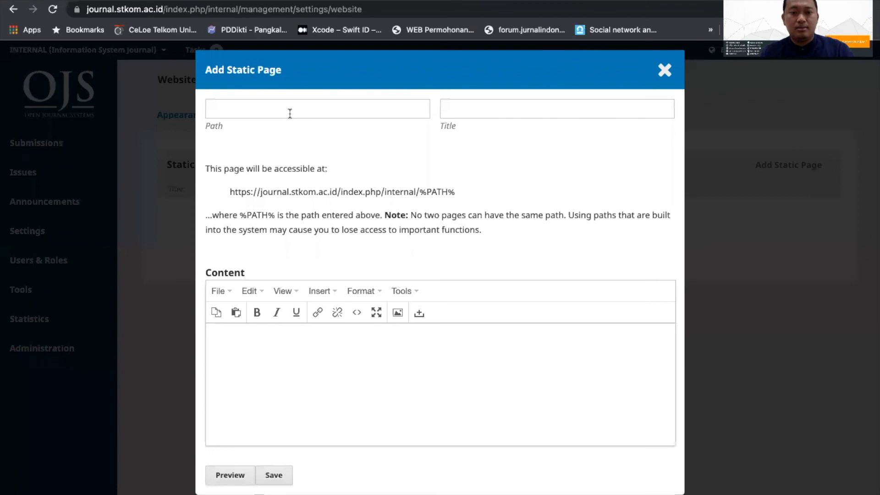
{"action": "left_click", "coordinate": [290, 112]}
{"action": "type", "text": "focusand "}
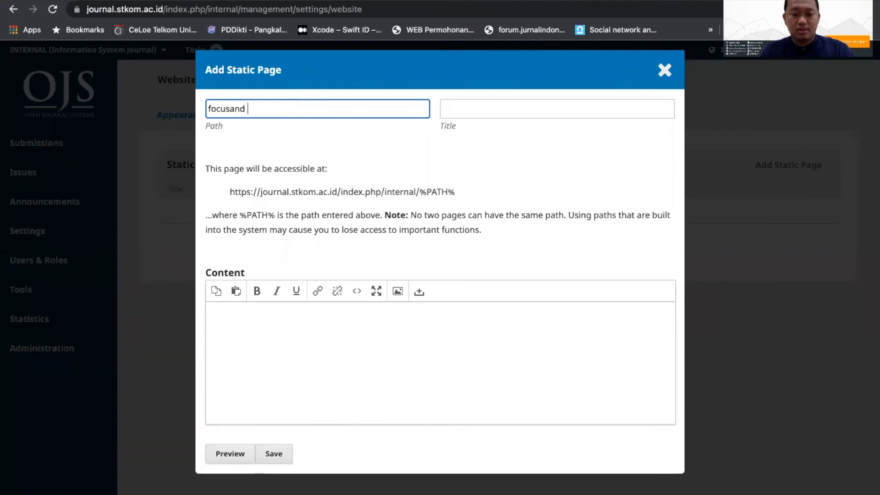
{"action": "type", "text": "cope"}
{"action": "left_click", "coordinate": [466, 104]}
{"action": "type", "text": "Focus and Scope"}
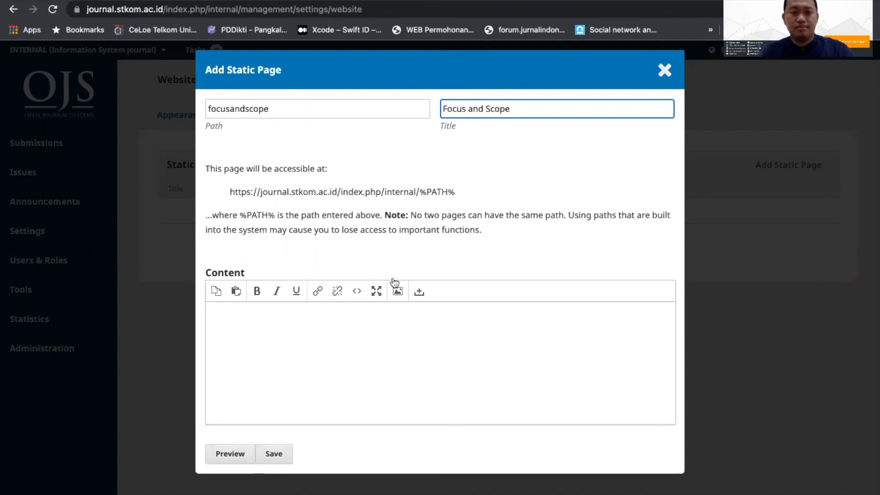
{"action": "left_click", "coordinate": [338, 321]}
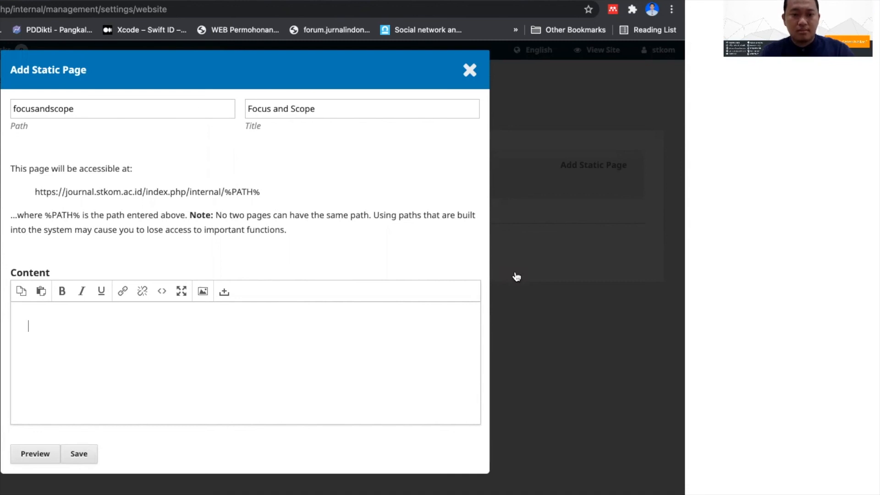
{"action": "type", "text": "Jurnal ini berisi kajian tentang penelitian murni dan terapan pada bidang : Sistem Informasi Teknik Informatika Teknik Komputer"}
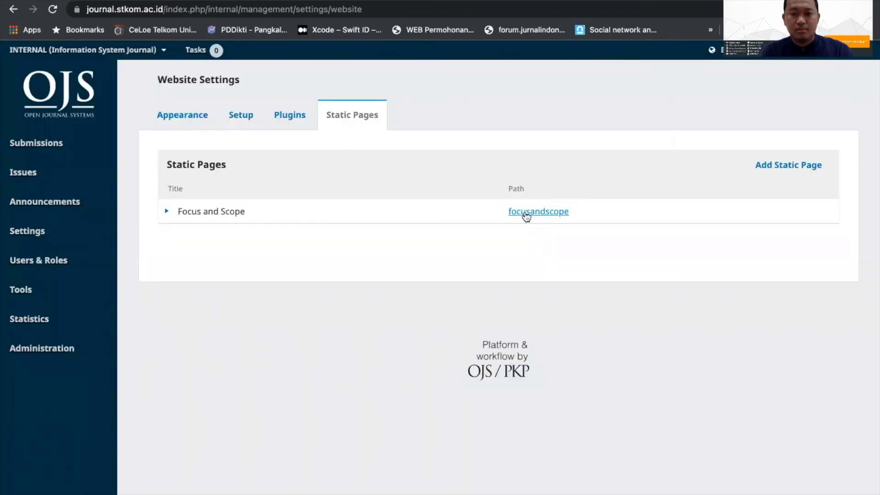
Step: Copy the link address of the Focus and Scope static page and open the MenuBar custom block for editing
{"action": "right_click", "coordinate": [526, 214]}
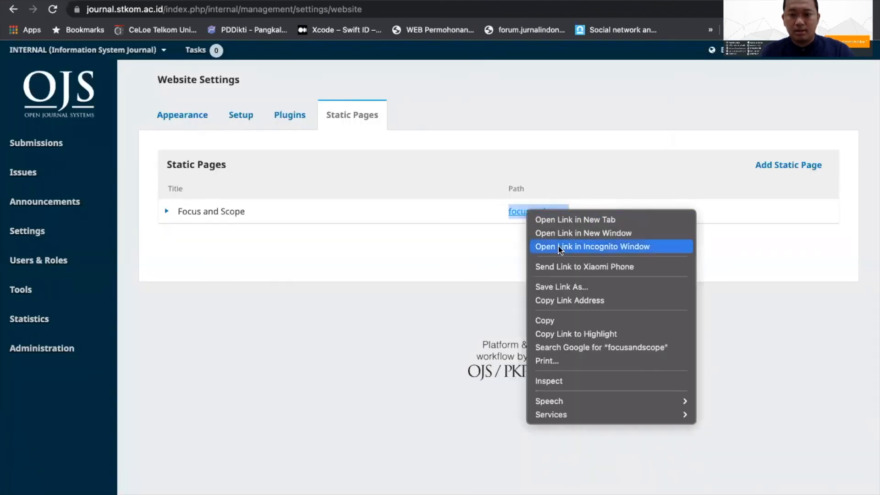
{"action": "left_click", "coordinate": [562, 301]}
{"action": "left_click", "coordinate": [288, 114]}
{"action": "scroll", "coordinate": [290, 234], "scroll_direction": "down", "scroll_amount": 5}
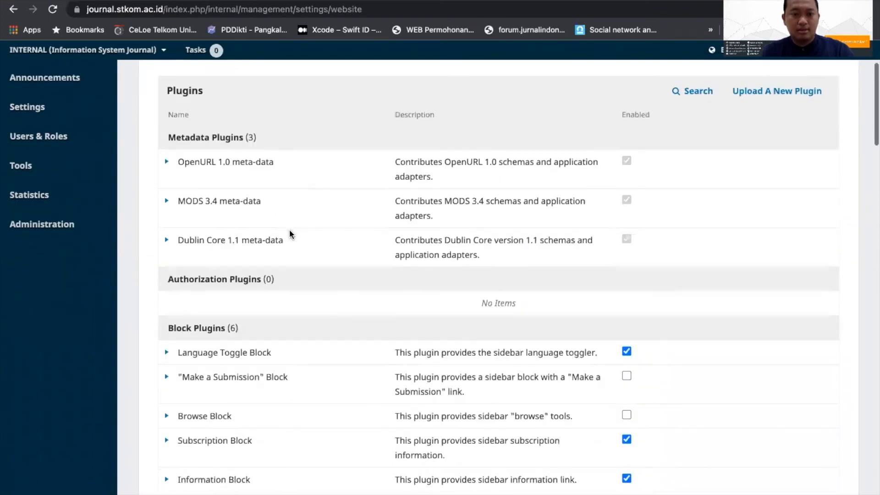
{"action": "scroll", "coordinate": [289, 235], "scroll_direction": "down", "scroll_amount": 5}
{"action": "left_click", "coordinate": [171, 280]}
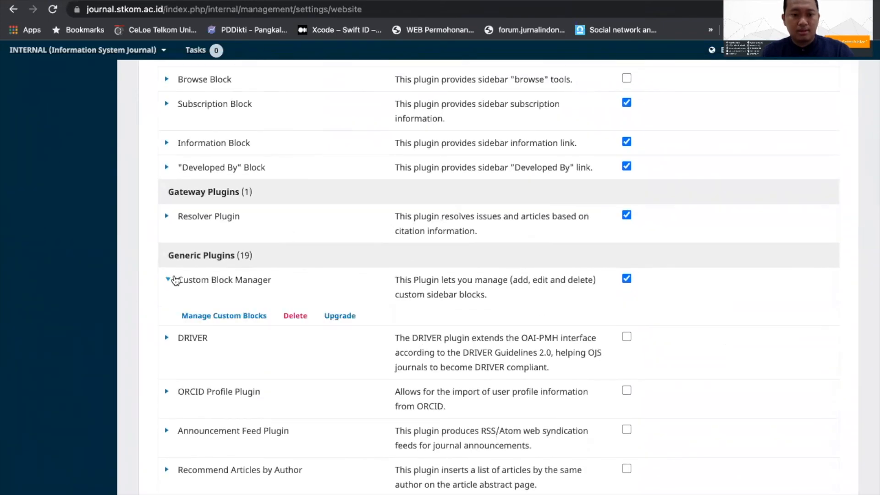
{"action": "left_click", "coordinate": [221, 317]}
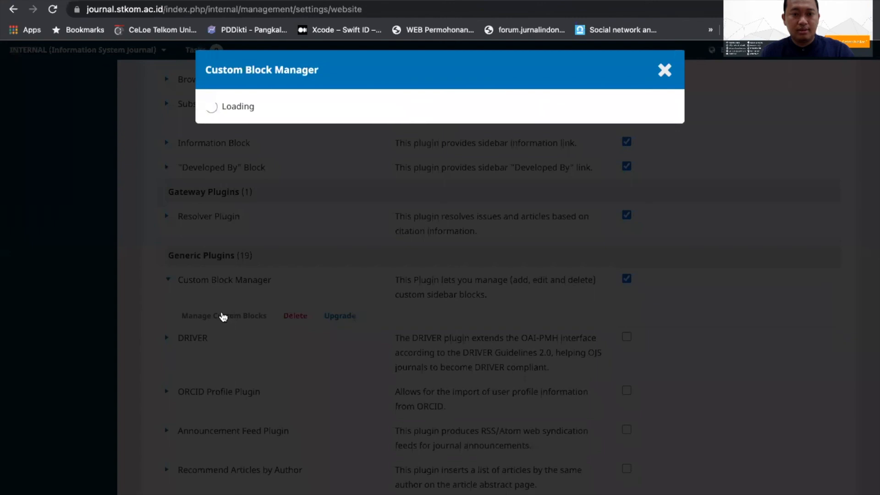
{"action": "left_click", "coordinate": [213, 142]}
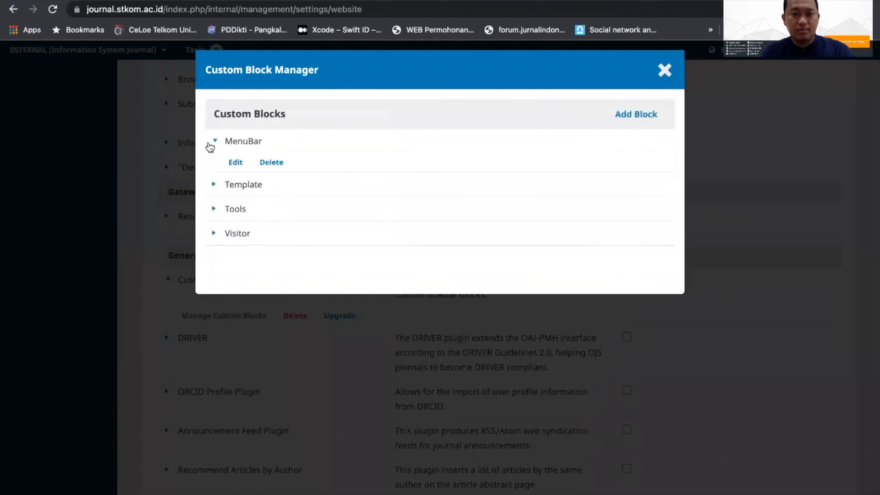
{"action": "left_click", "coordinate": [229, 164]}
Step: Replace the FOCUS AND SCOPE link's URL with the copied focusandscope page address and save the MenuBar block
{"action": "triple_click", "coordinate": [288, 220]}
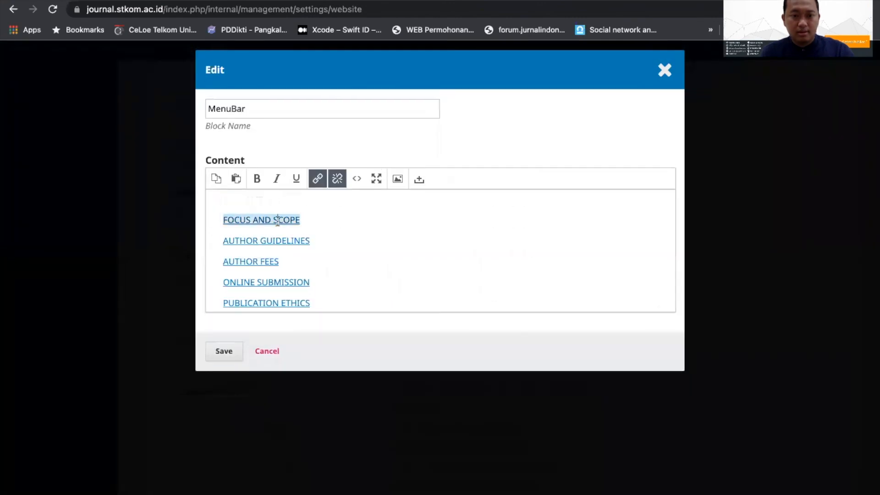
{"action": "left_click", "coordinate": [318, 179]}
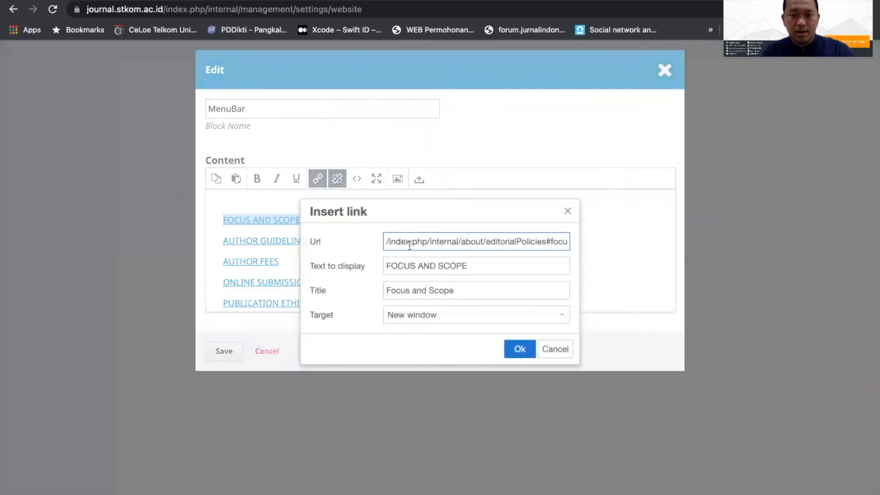
{"action": "triple_click", "coordinate": [430, 241]}
{"action": "key", "text": "super+v"}
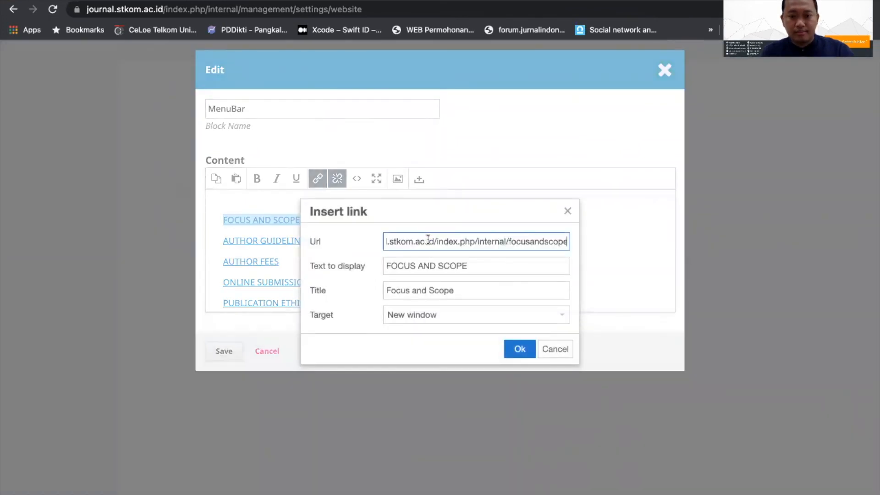
{"action": "left_click", "coordinate": [530, 346]}
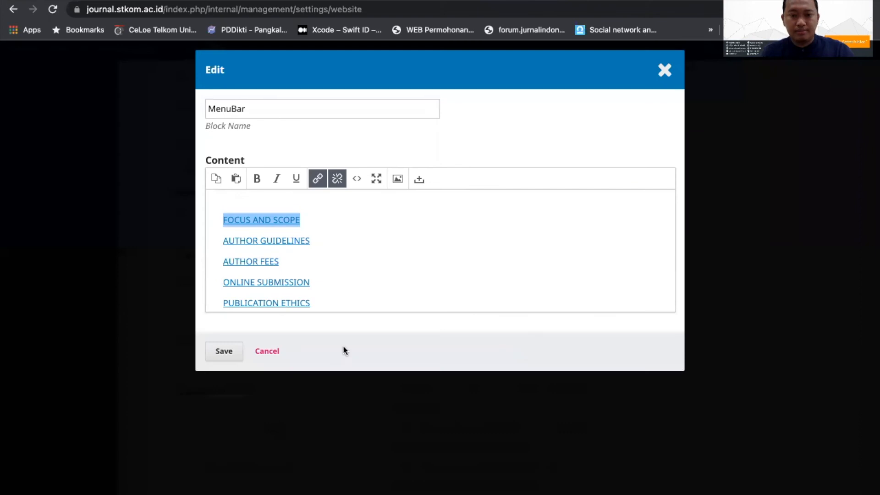
{"action": "left_click", "coordinate": [227, 351]}
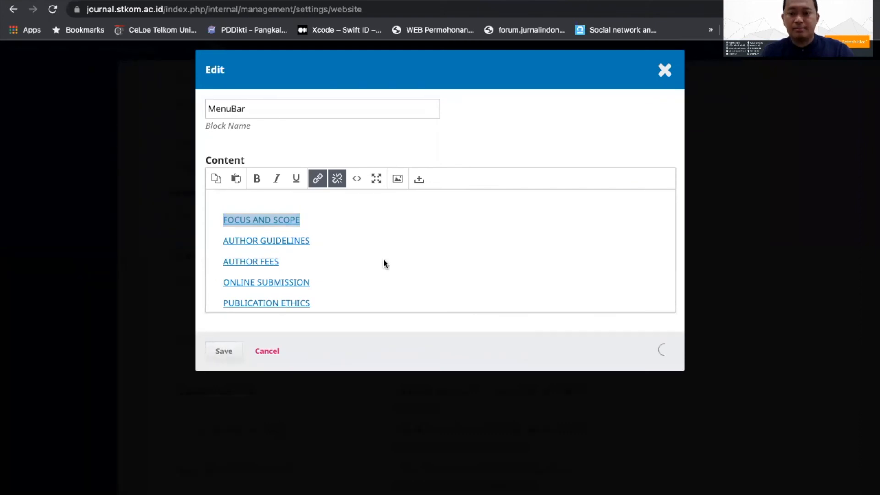
Step: Test the sidebar's Focus and Scope link on the journal site and look over the homepage again
{"action": "left_click", "coordinate": [688, 1]}
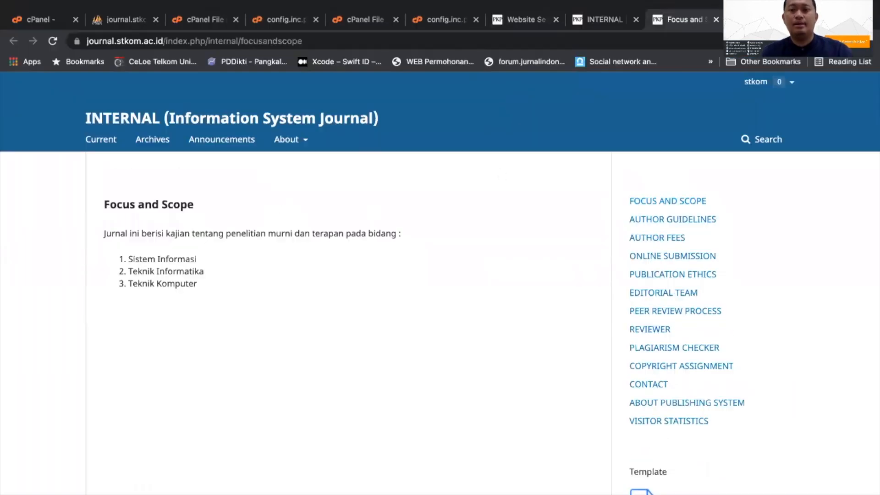
{"action": "left_click", "coordinate": [590, 21]}
{"action": "scroll", "coordinate": [183, 311], "scroll_direction": "down", "scroll_amount": 3}
{"action": "scroll", "coordinate": [183, 311], "scroll_direction": "up", "scroll_amount": 2}
Step: Open the first article of the current issue, test its DOI link and return to the article
{"action": "left_click", "coordinate": [225, 258]}
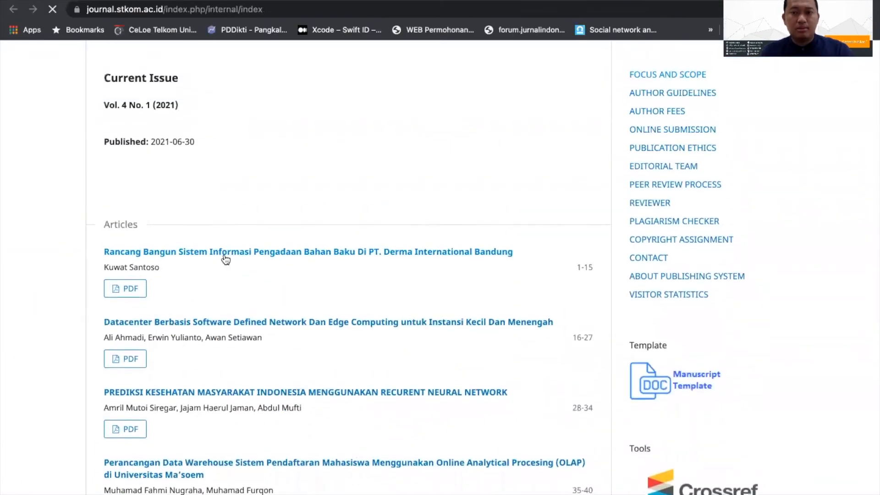
{"action": "scroll", "coordinate": [225, 259], "scroll_direction": "down", "scroll_amount": 1}
{"action": "left_click", "coordinate": [207, 234]}
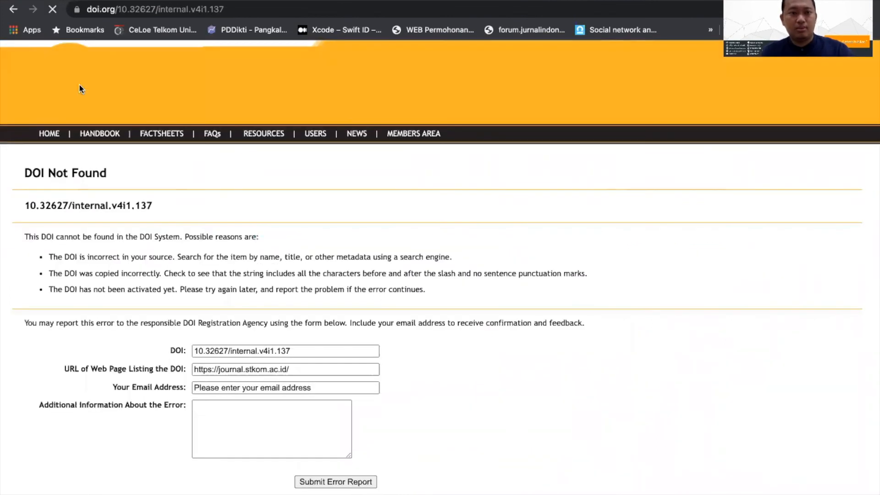
{"action": "key", "text": "alt+Left"}
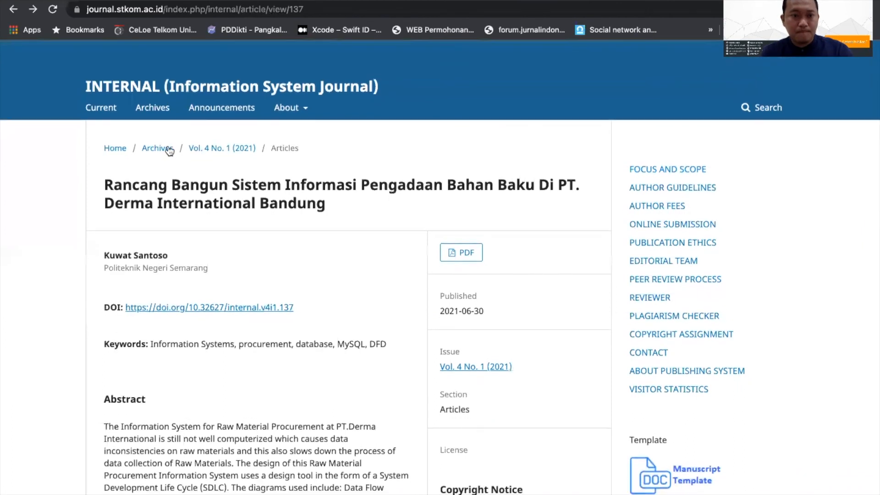
Step: Browse the archives to issue Vol. 2 No. 2 (2019) and open its first article
{"action": "scroll", "coordinate": [347, 249], "scroll_direction": "down", "scroll_amount": 3}
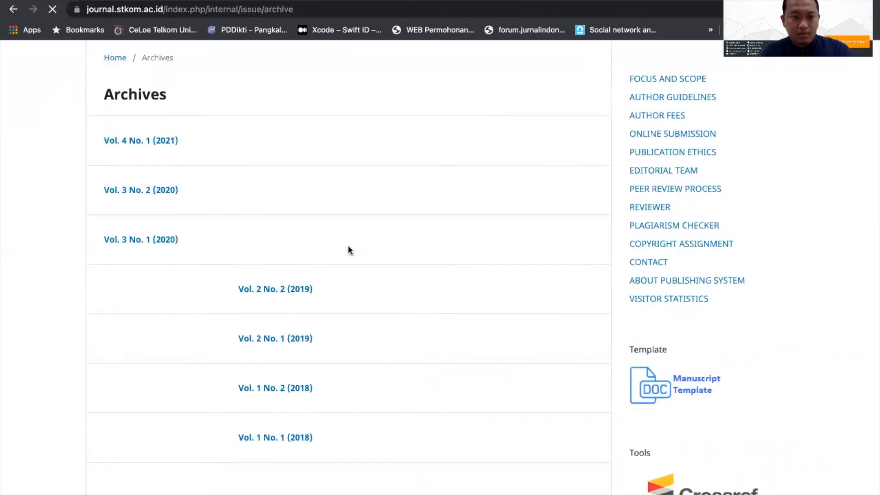
{"action": "left_click", "coordinate": [275, 266]}
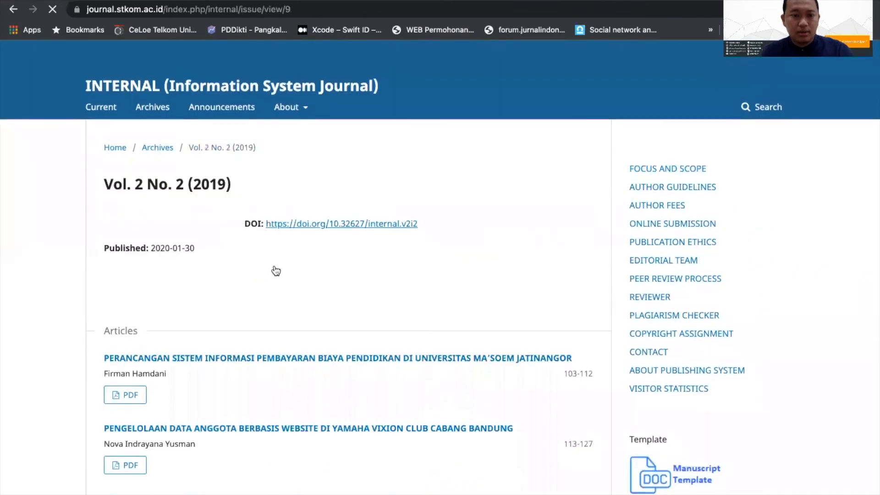
{"action": "scroll", "coordinate": [275, 271], "scroll_direction": "down", "scroll_amount": 3}
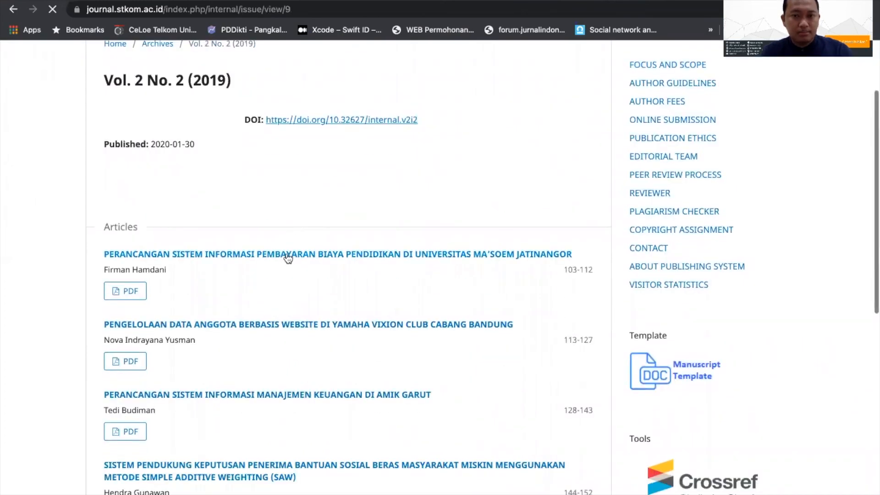
{"action": "left_click", "coordinate": [287, 255]}
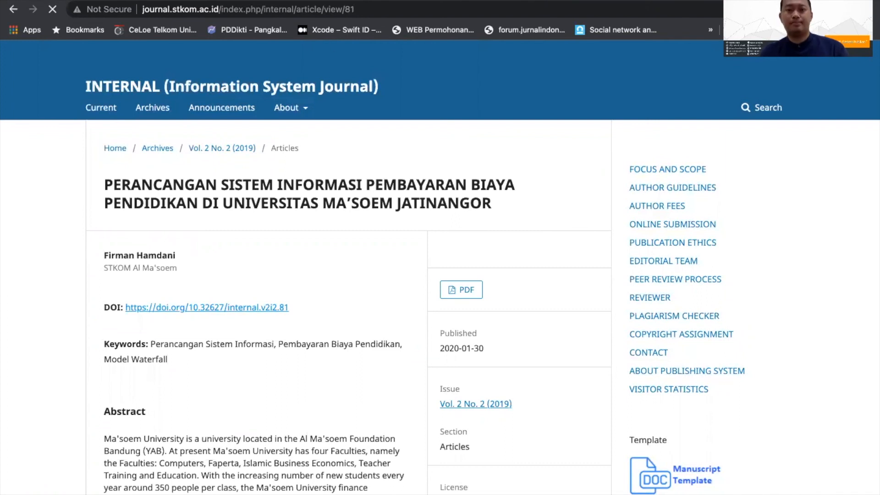
{"action": "mouse_move", "coordinate": [362, 1]}
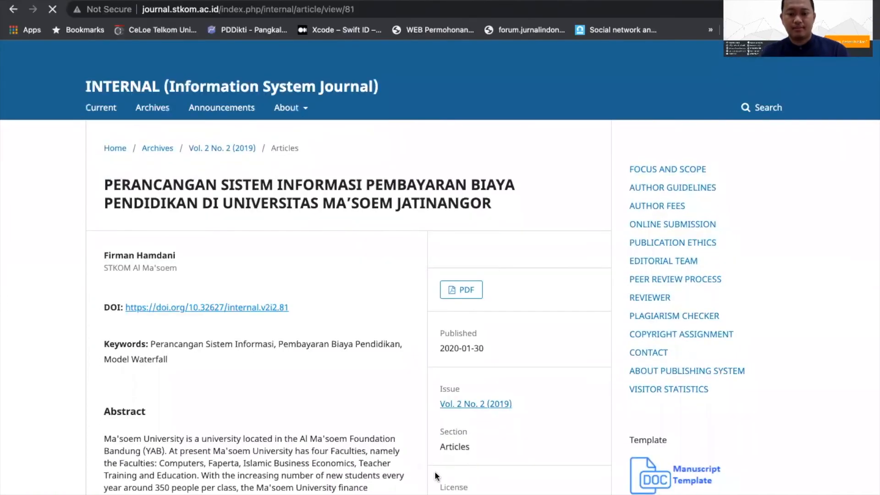